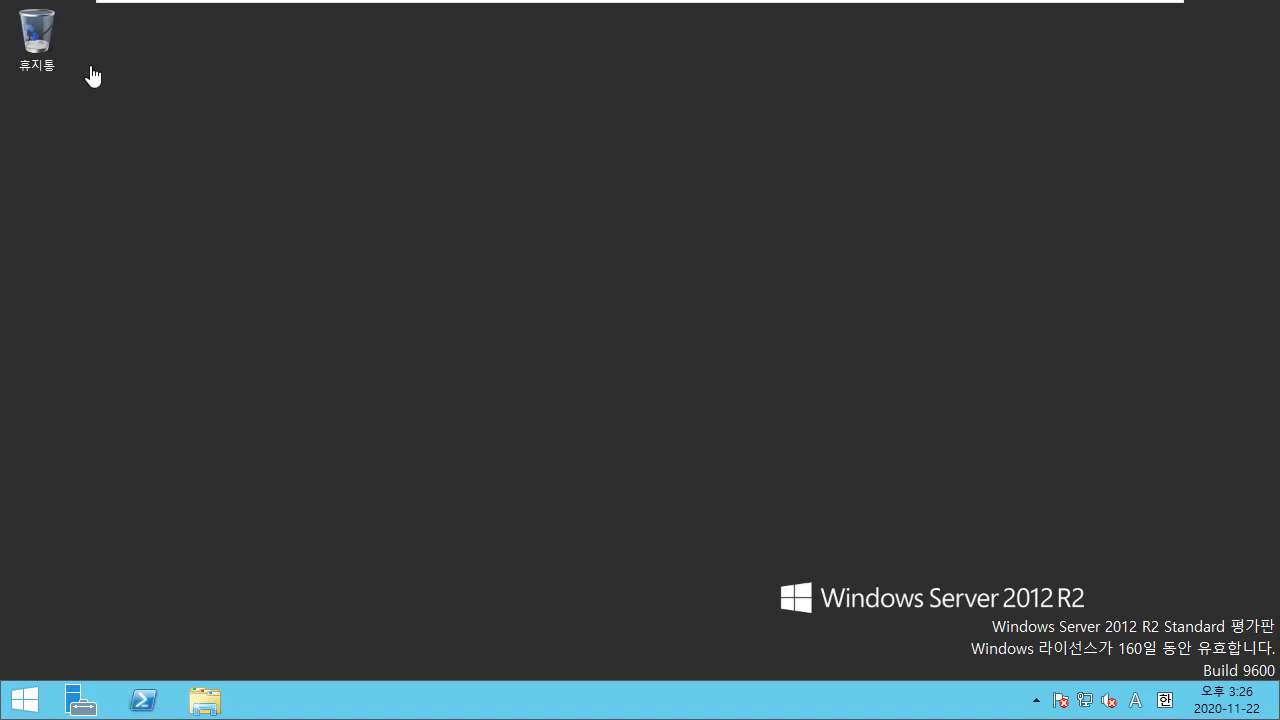
# Step: Handwrite "ACL" in red over the server desktop and frame it with a rectangle
pyautogui.moveTo(867, 7)
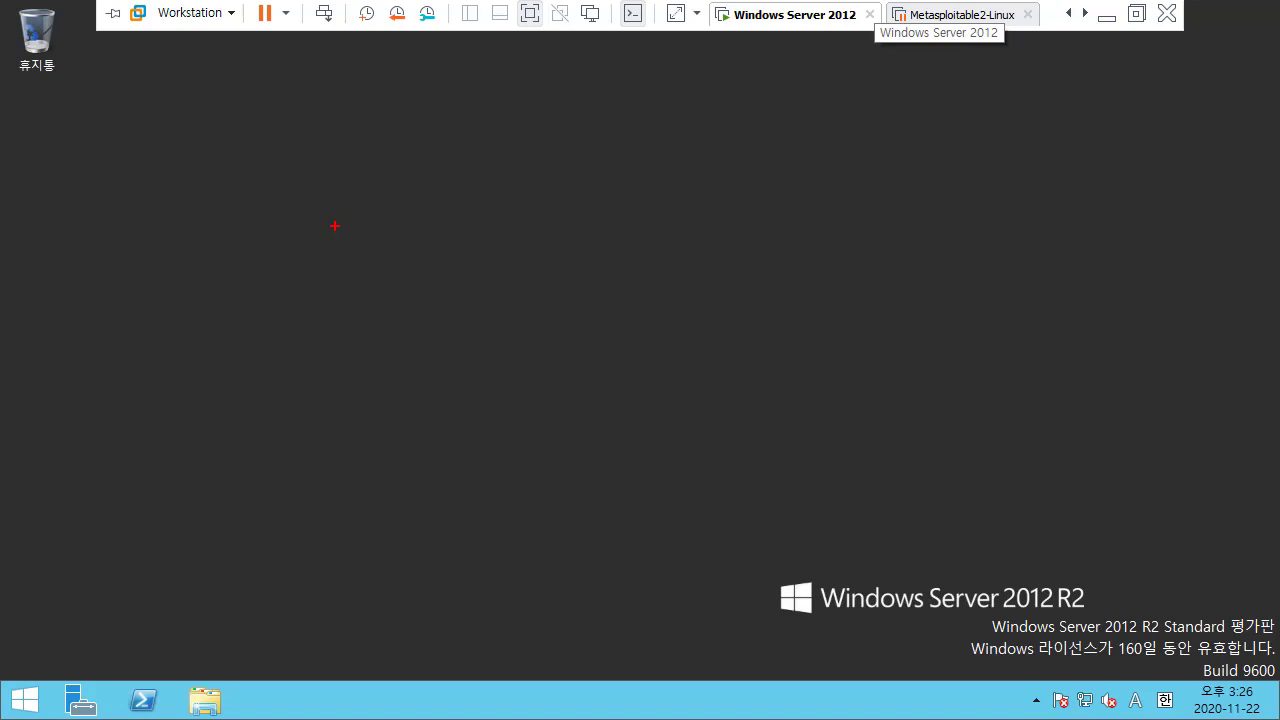
pyautogui.moveTo(388, 205)
pyautogui.mouseDown()
pyautogui.moveTo(370, 262)
pyautogui.moveTo(405, 272)
pyautogui.mouseUp()
pyautogui.moveTo(450, 234)
pyautogui.mouseDown()
pyautogui.moveTo(448, 281)
pyautogui.moveTo(512, 285)
pyautogui.moveTo(323, 313)
pyautogui.moveTo(326, 192)
pyautogui.moveTo(578, 188)
pyautogui.moveTo(490, 322)
pyautogui.mouseUp()
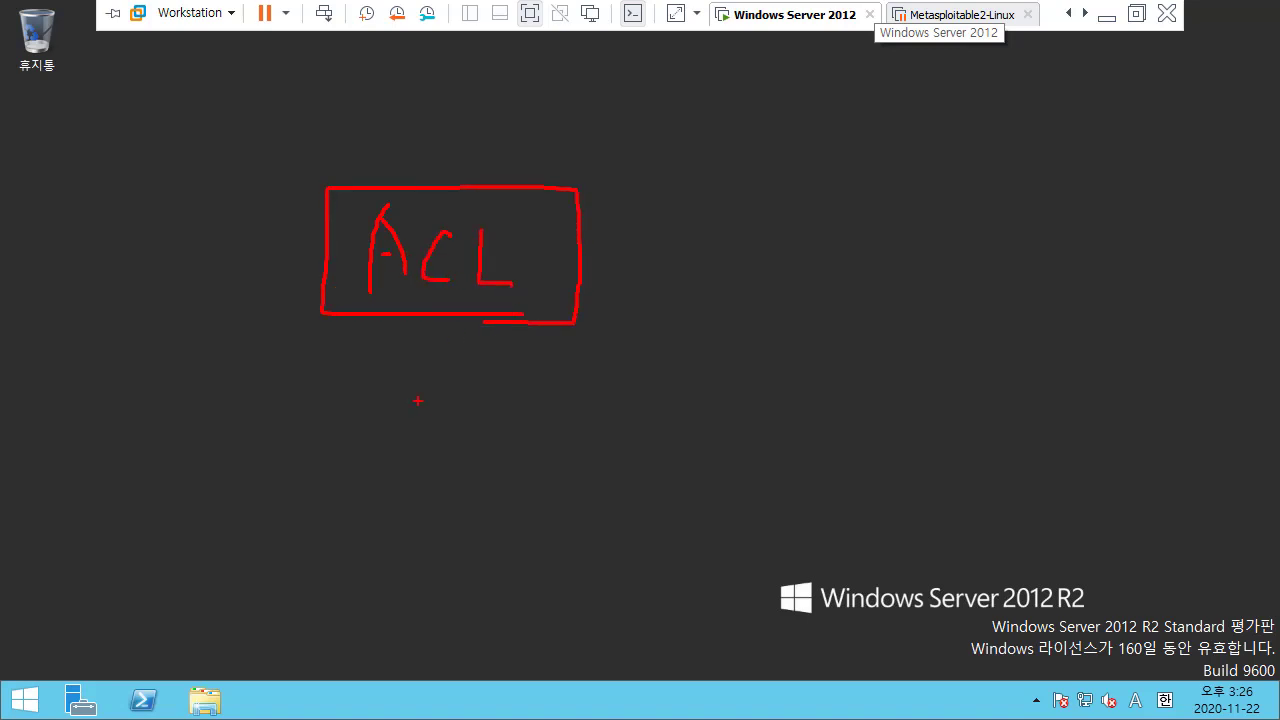
# Step: Handwrite "접근제어" in red beside the framed ACL and underline it
pyautogui.moveTo(677, 205); pyautogui.dragTo(706, 294)
pyautogui.moveTo(720, 248)
pyautogui.mouseDown()
pyautogui.moveTo(766, 251)
pyautogui.moveTo(768, 276)
pyautogui.mouseUp()
pyautogui.moveTo(754, 270)
pyautogui.mouseDown()
pyautogui.moveTo(774, 312)
pyautogui.moveTo(775, 298)
pyautogui.mouseUp()
pyautogui.moveTo(801, 212)
pyautogui.mouseDown()
pyautogui.moveTo(800, 278)
pyautogui.moveTo(836, 288)
pyautogui.mouseUp()
pyautogui.moveTo(838, 242)
pyautogui.mouseDown()
pyautogui.moveTo(852, 303)
pyautogui.moveTo(893, 304)
pyautogui.mouseUp()
pyautogui.moveTo(888, 279)
pyautogui.mouseDown()
pyautogui.moveTo(903, 279)
pyautogui.moveTo(903, 300)
pyautogui.mouseUp()
pyautogui.moveTo(922, 240)
pyautogui.mouseDown()
pyautogui.moveTo(922, 298)
pyautogui.moveTo(960, 272)
pyautogui.moveTo(998, 276)
pyautogui.mouseUp()
pyautogui.moveTo(997, 256); pyautogui.dragTo(998, 322)
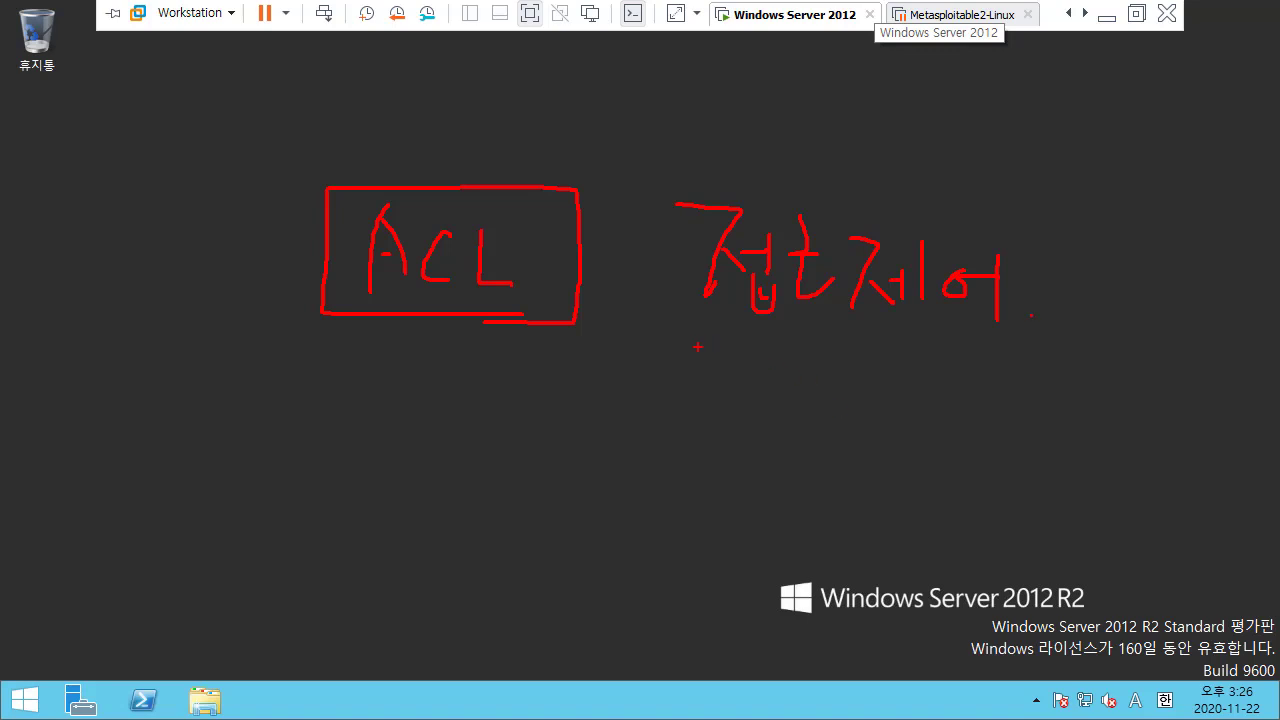
pyautogui.moveTo(679, 339); pyautogui.dragTo(1040, 343)
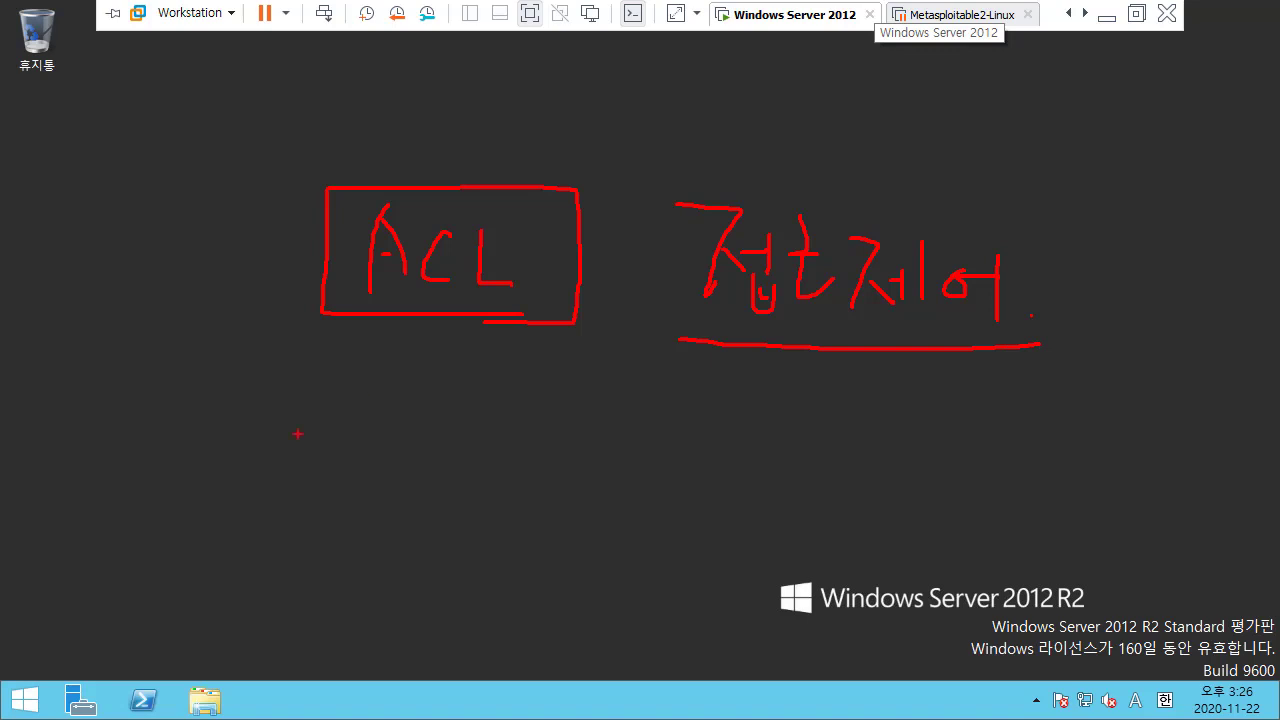
# Step: Draw a red rectangle below the ACL frame and label it "DMZ"
pyautogui.moveTo(195, 394); pyautogui.dragTo(343, 602)
pyautogui.moveTo(221, 432)
pyautogui.mouseDown()
pyautogui.moveTo(224, 508)
pyautogui.moveTo(226, 496)
pyautogui.mouseUp()
pyautogui.moveTo(252, 502)
pyautogui.mouseDown()
pyautogui.moveTo(258, 462)
pyautogui.moveTo(286, 447)
pyautogui.moveTo(286, 488)
pyautogui.moveTo(308, 490)
pyautogui.mouseUp()
pyautogui.moveTo(288, 462)
pyautogui.mouseDown()
pyautogui.moveTo(320, 490)
pyautogui.moveTo(326, 467)
pyautogui.mouseUp()
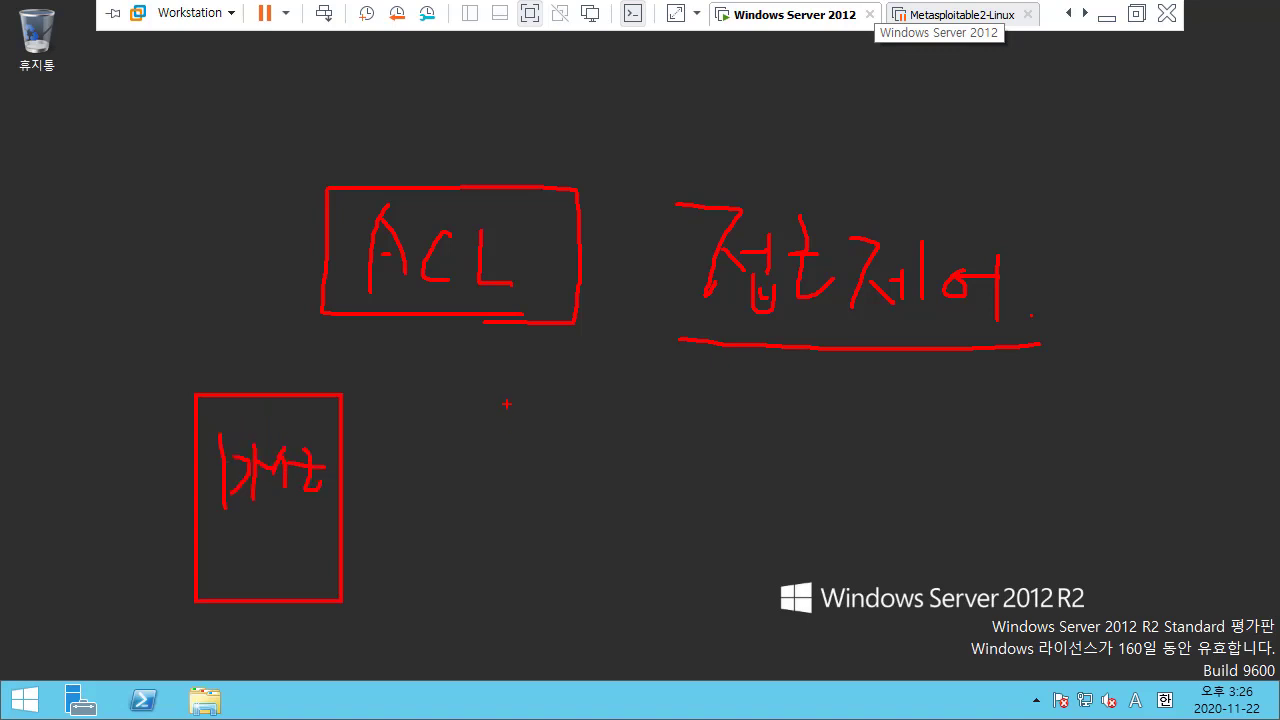
# Step: Draw a second rectangle beside the DMZ box and label it "내부"
pyautogui.moveTo(507, 399)
pyautogui.mouseDown()
pyautogui.moveTo(651, 583)
pyautogui.moveTo(675, 591)
pyautogui.mouseUp()
pyautogui.moveTo(527, 452); pyautogui.dragTo(546, 489)
pyautogui.moveTo(548, 452)
pyautogui.mouseDown()
pyautogui.moveTo(550, 494)
pyautogui.moveTo(572, 470)
pyautogui.mouseUp()
pyautogui.moveTo(572, 444); pyautogui.dragTo(574, 506)
pyautogui.moveTo(603, 458); pyautogui.dragTo(620, 482)
pyautogui.moveTo(591, 471)
pyautogui.mouseDown()
pyautogui.moveTo(648, 482)
pyautogui.moveTo(628, 520)
pyautogui.mouseUp()
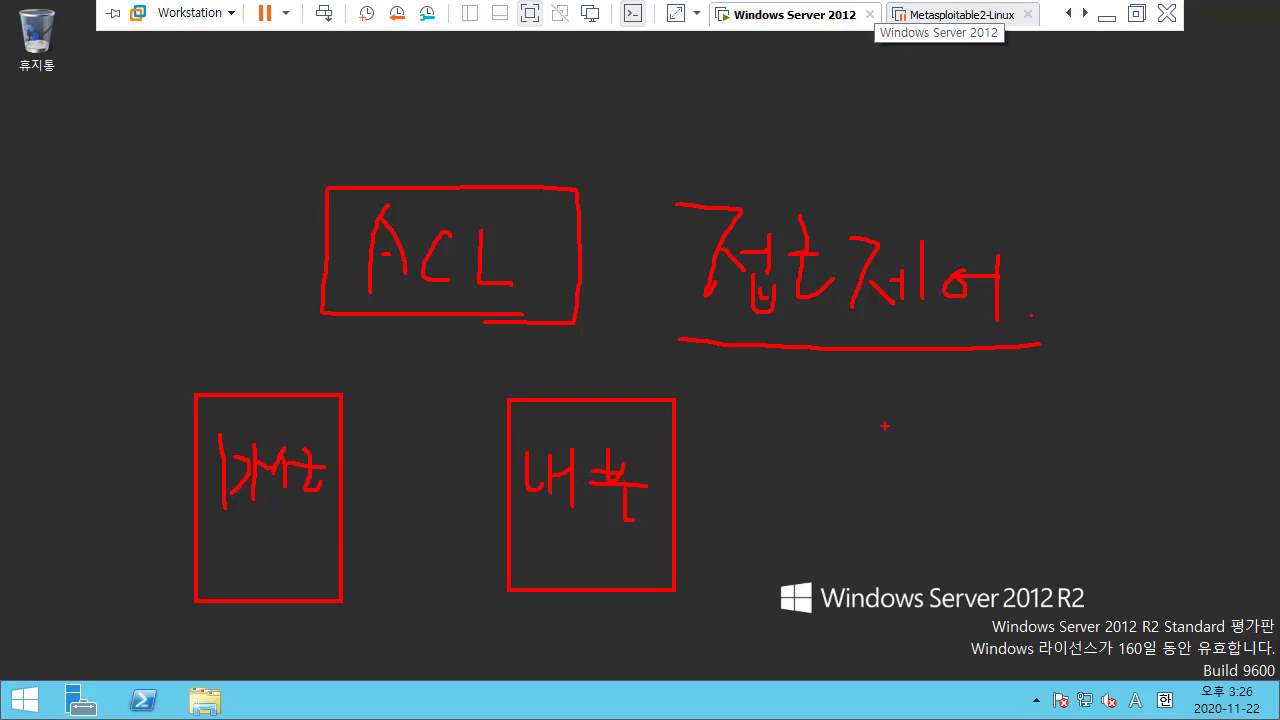
# Step: Draw a third rectangle beyond the 내부 box and label it "오피스"
pyautogui.moveTo(880, 408); pyautogui.dragTo(1018, 572)
pyautogui.moveTo(900, 472)
pyautogui.mouseDown()
pyautogui.moveTo(912, 519)
pyautogui.moveTo(942, 486)
pyautogui.mouseUp()
pyautogui.moveTo(926, 488)
pyautogui.mouseDown()
pyautogui.moveTo(932, 518)
pyautogui.moveTo(952, 504)
pyautogui.mouseUp()
pyautogui.moveTo(960, 464)
pyautogui.mouseDown()
pyautogui.moveTo(962, 534)
pyautogui.moveTo(982, 498)
pyautogui.mouseUp()
pyautogui.moveTo(990, 484); pyautogui.dragTo(1003, 523)
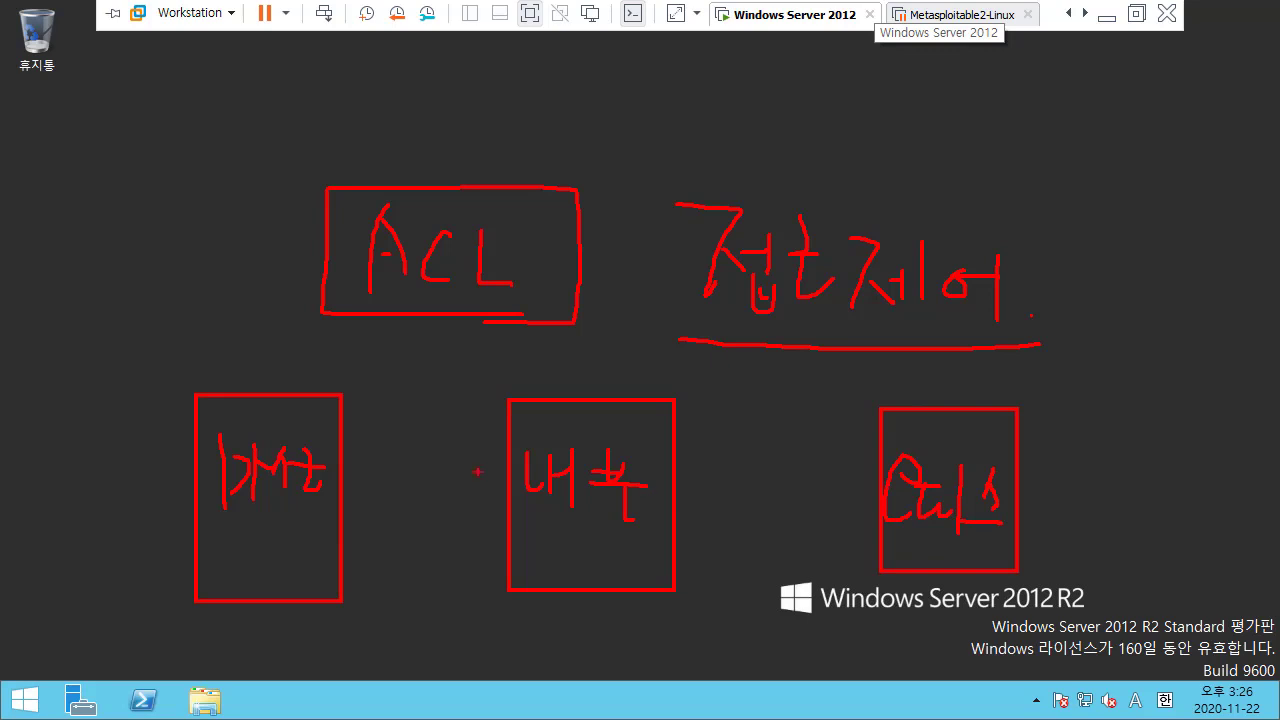
# Step: Draw narrow hatched barrier boxes between DMZ and 내부 and between 내부 and 오피스
pyautogui.moveTo(388, 398); pyautogui.dragTo(457, 574)
pyautogui.moveTo(431, 405); pyautogui.dragTo(405, 480)
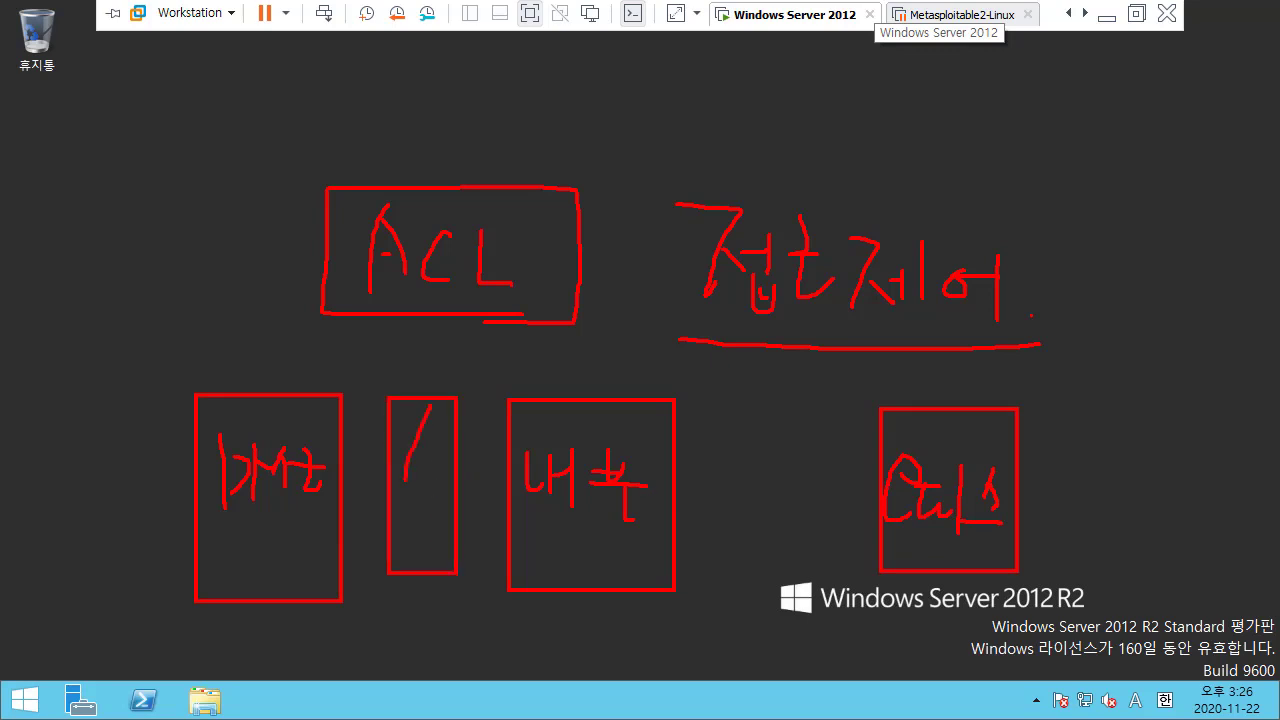
pyautogui.moveTo(454, 446)
pyautogui.mouseDown()
pyautogui.moveTo(420, 522)
pyautogui.moveTo(442, 550)
pyautogui.mouseUp()
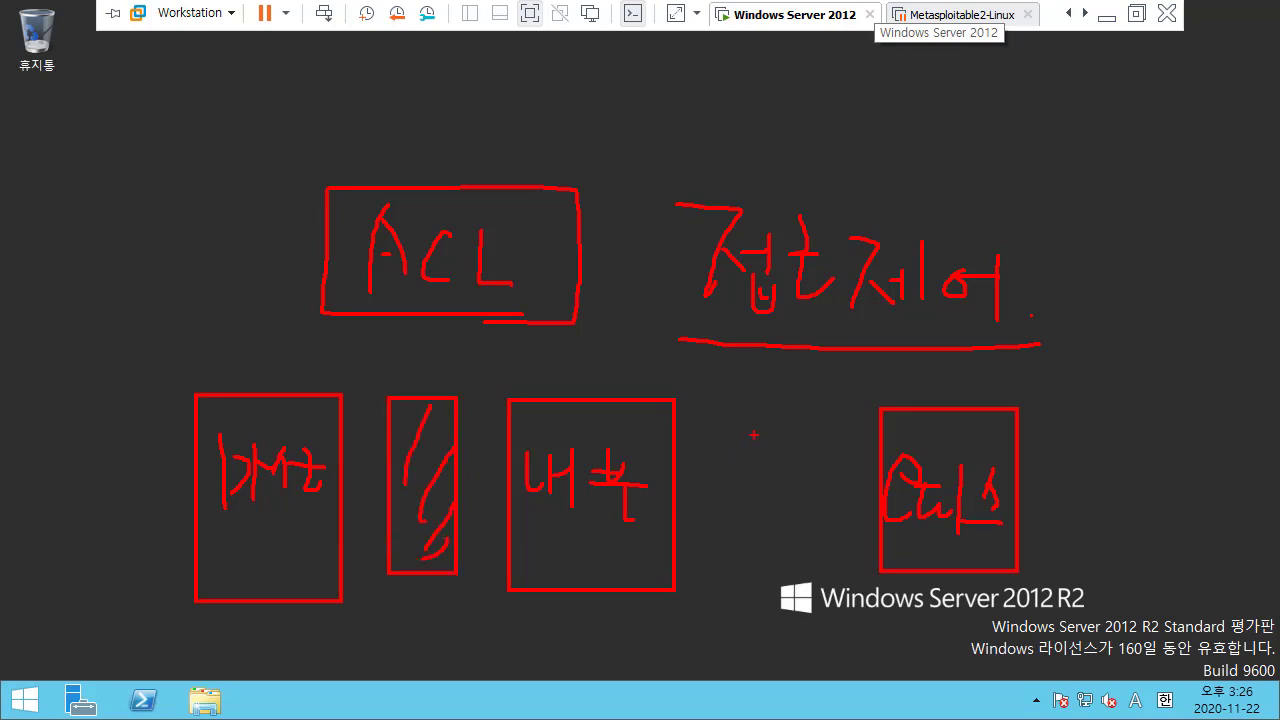
pyautogui.moveTo(751, 405); pyautogui.dragTo(822, 590)
pyautogui.moveTo(781, 428); pyautogui.dragTo(757, 498)
pyautogui.moveTo(798, 455); pyautogui.dragTo(769, 513)
pyautogui.moveTo(822, 498); pyautogui.dragTo(785, 562)
# Step: Draw an incoming arrow to the DMZ box, and star and frame the first barrier together with the 내부 box
pyautogui.moveTo(66, 463)
pyautogui.mouseDown()
pyautogui.moveTo(196, 465)
pyautogui.moveTo(202, 476)
pyautogui.mouseUp()
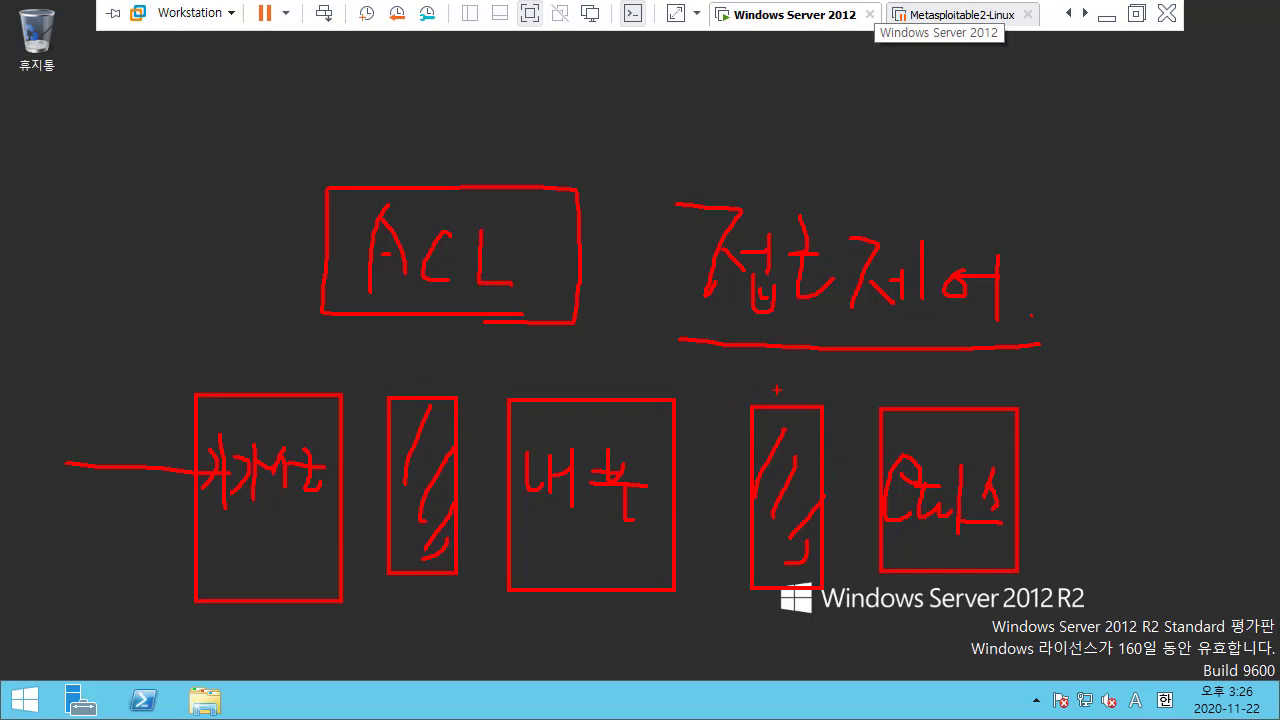
pyautogui.moveTo(427, 372)
pyautogui.mouseDown()
pyautogui.moveTo(452, 370)
pyautogui.moveTo(446, 380)
pyautogui.mouseUp()
pyautogui.moveTo(362, 334); pyautogui.dragTo(718, 620)
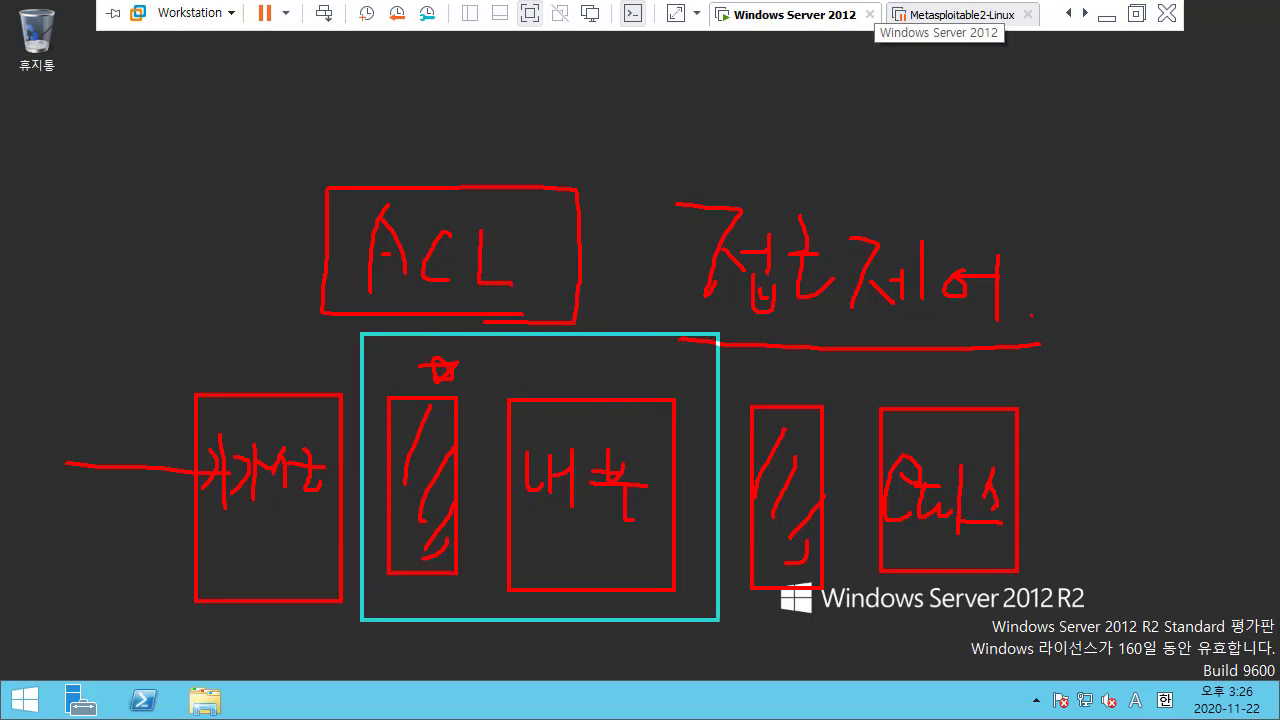
# Step: Divide the 내부 box into three sections with horizontal lines and number them 1, 2 and 3
pyautogui.moveTo(517, 521); pyautogui.dragTo(642, 524)
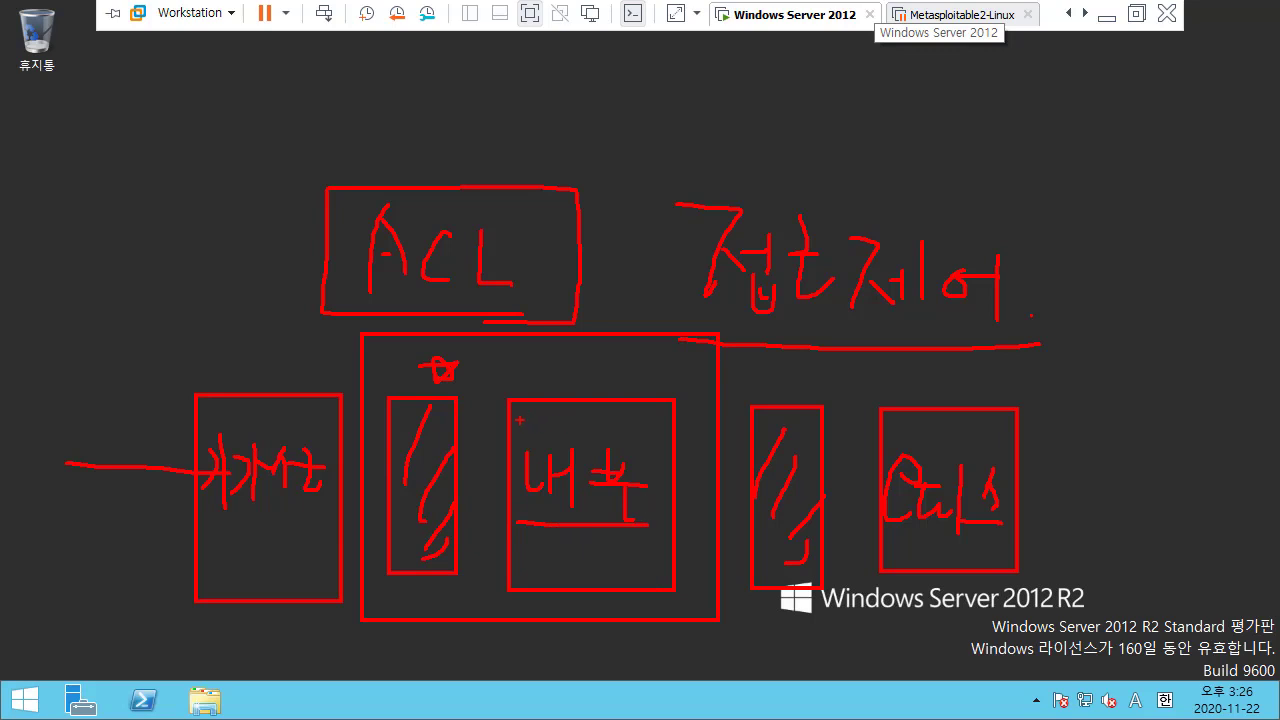
pyautogui.moveTo(512, 437)
pyautogui.mouseDown()
pyautogui.moveTo(664, 441)
pyautogui.moveTo(658, 468)
pyautogui.mouseUp()
pyautogui.moveTo(628, 552)
pyautogui.mouseDown()
pyautogui.moveTo(642, 562)
pyautogui.moveTo(628, 577)
pyautogui.mouseUp()
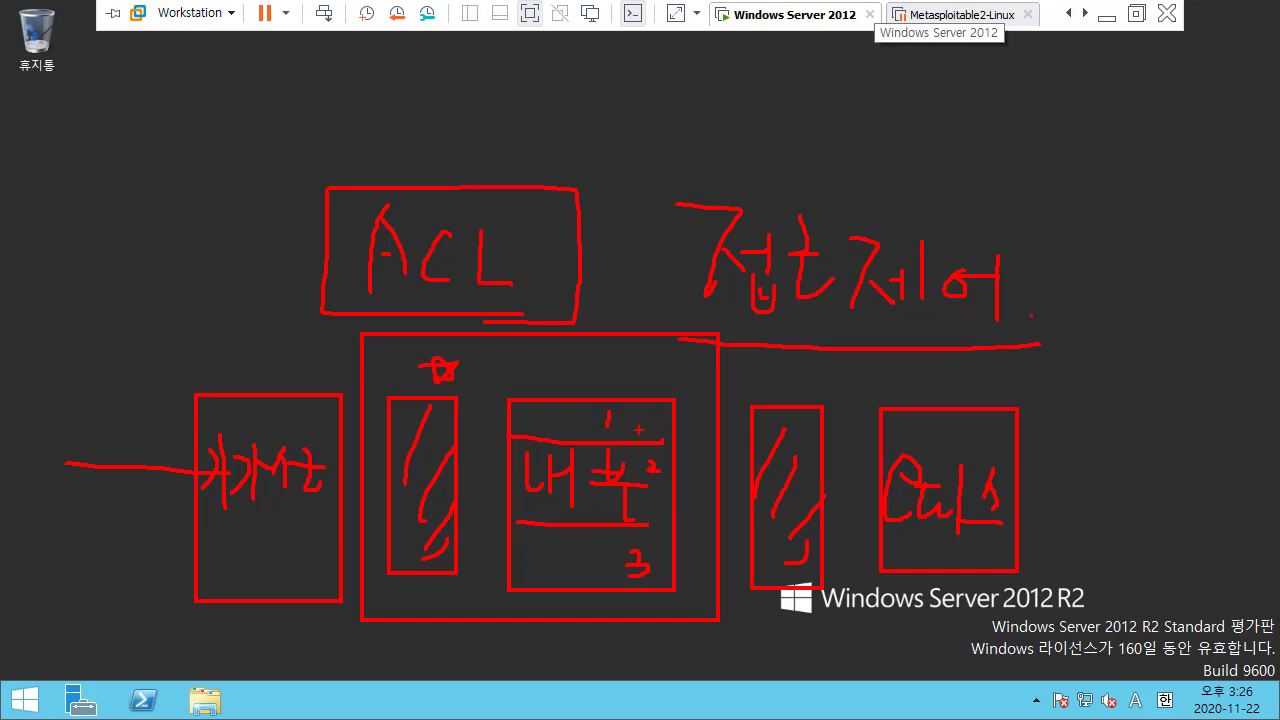
# Step: Sketch access paths between the 내부 sections and from 오피스 to 내부, and clear all screen annotations
pyautogui.moveTo(676, 425); pyautogui.dragTo(678, 545)
pyautogui.moveTo(897, 412)
pyautogui.mouseDown()
pyautogui.moveTo(826, 372)
pyautogui.moveTo(686, 378)
pyautogui.moveTo(680, 395)
pyautogui.mouseUp()
pyautogui.press('Escape')
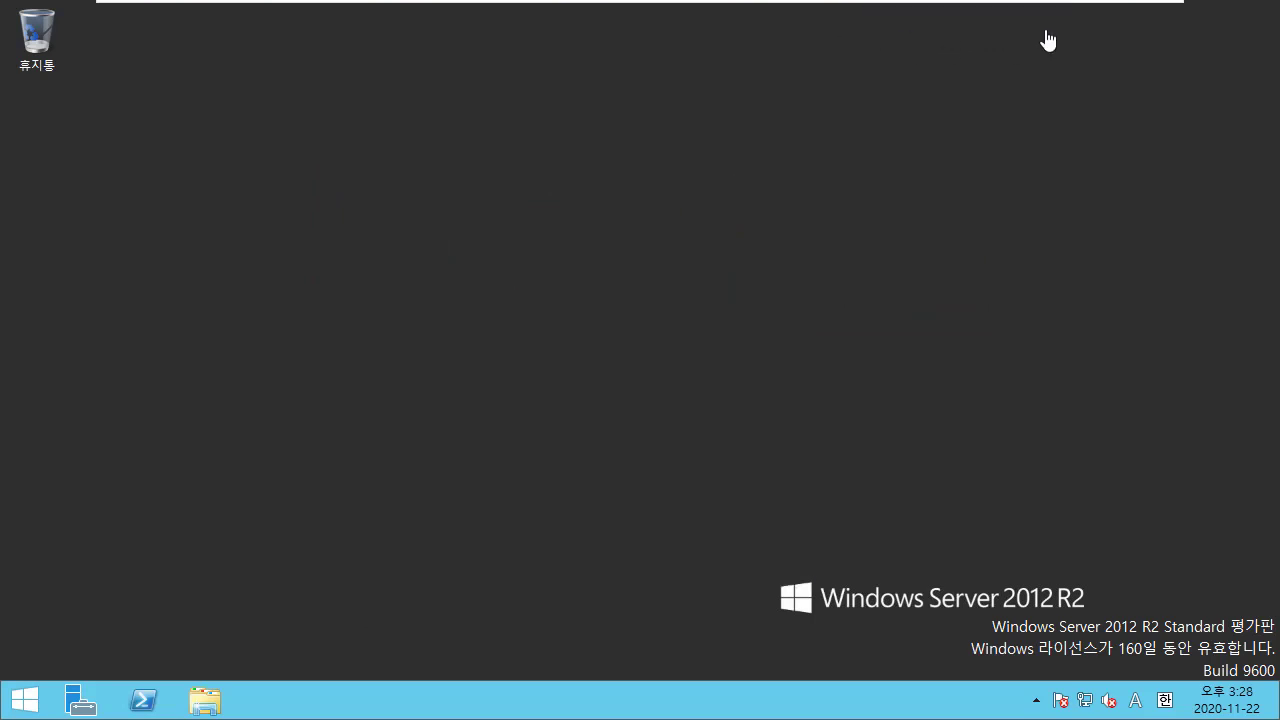
# Step: Search the host computer for "white" and open Microsoft Whiteboard
pyautogui.press('super')
pyautogui.write('whit3e')
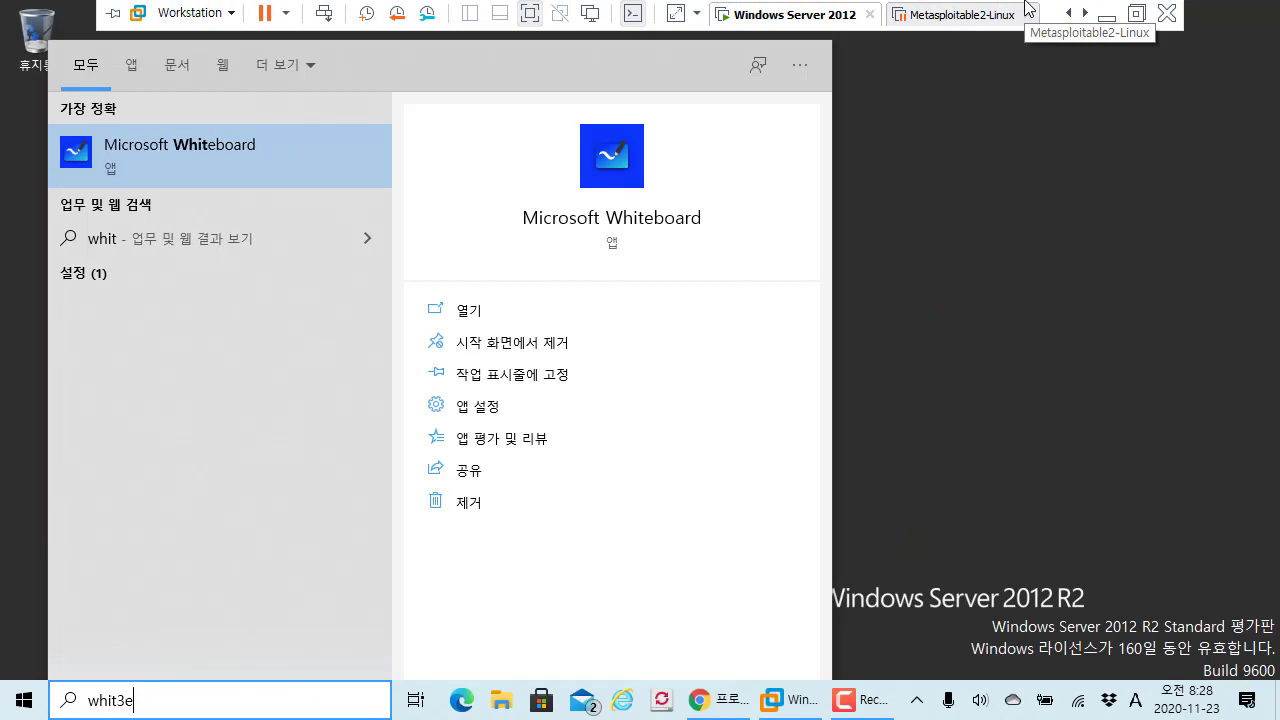
pyautogui.press('BackSpace')
pyautogui.press('BackSpace')
pyautogui.write('e')
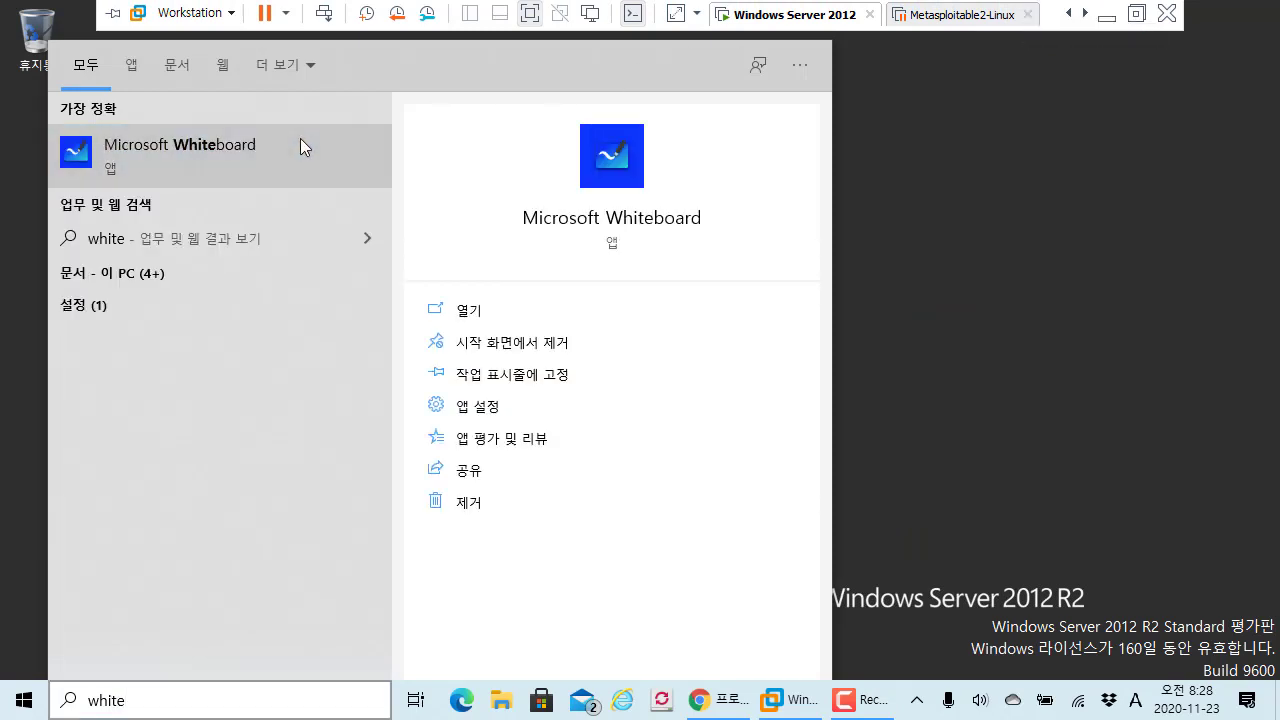
pyautogui.click(300, 140)
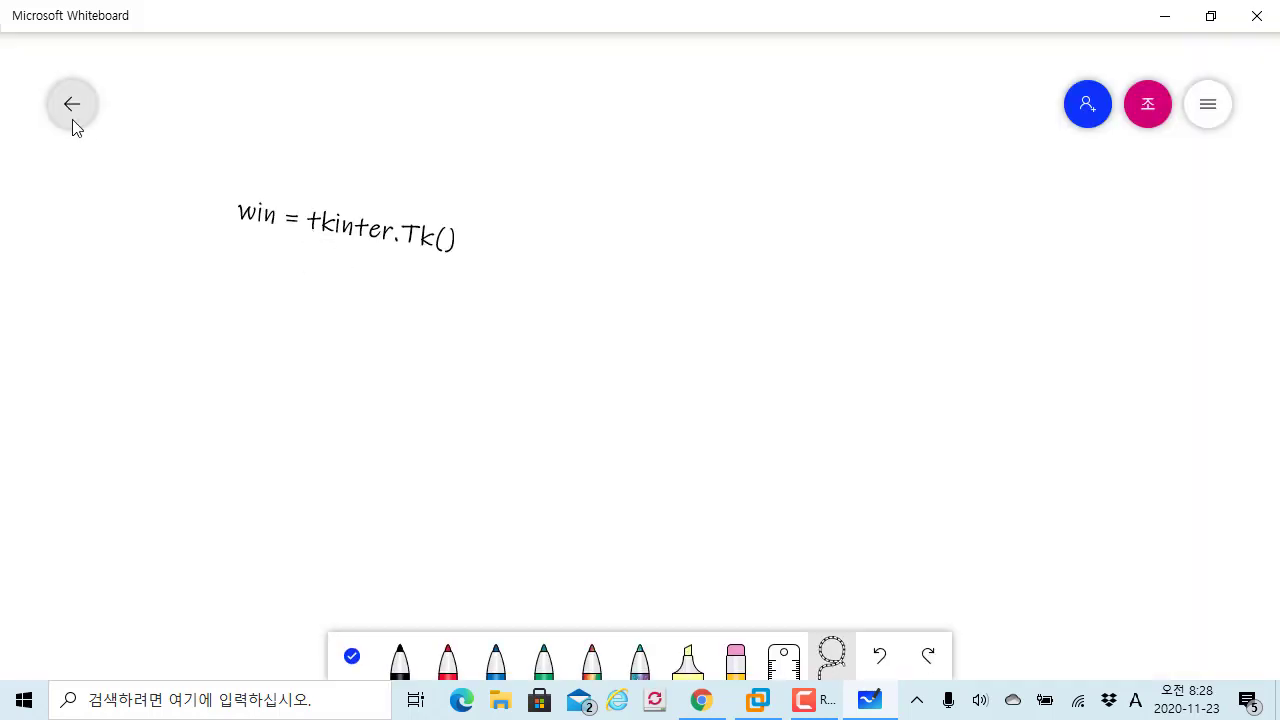
# Step: Create a new blank whiteboard and get a pen ready for drawing
pyautogui.click(72, 119)
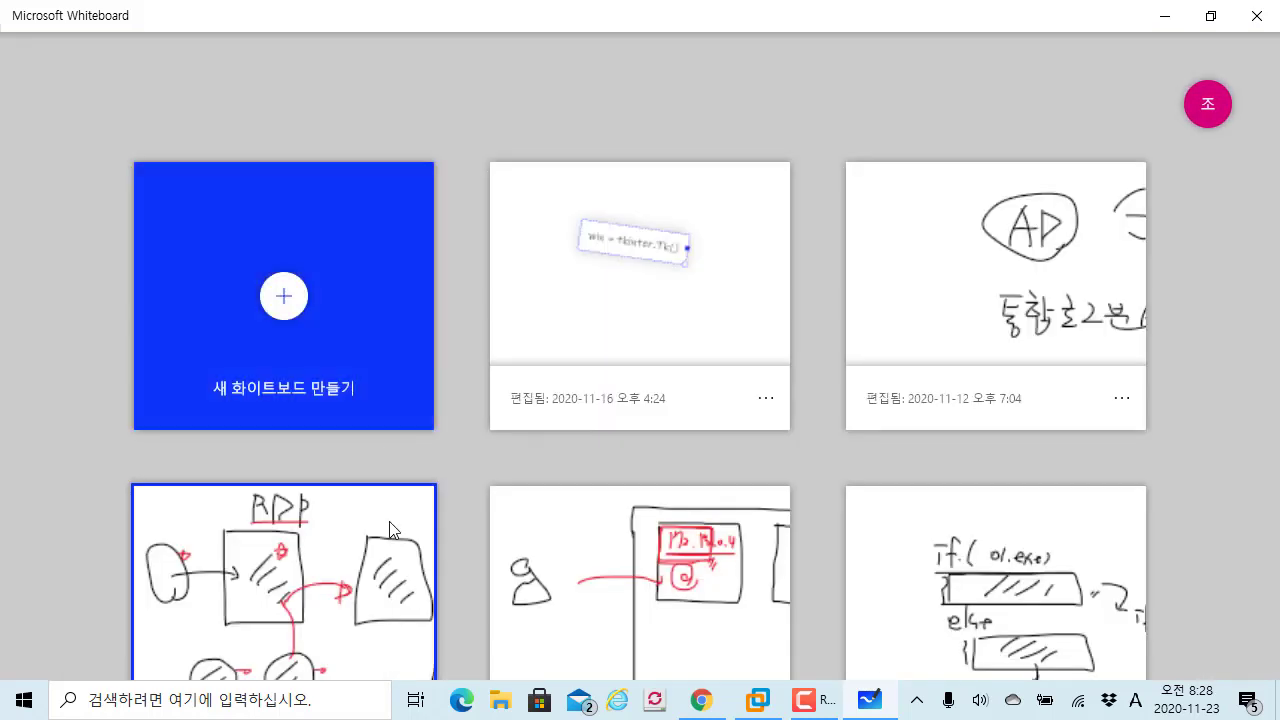
pyautogui.click(418, 424)
pyautogui.click(495, 656)
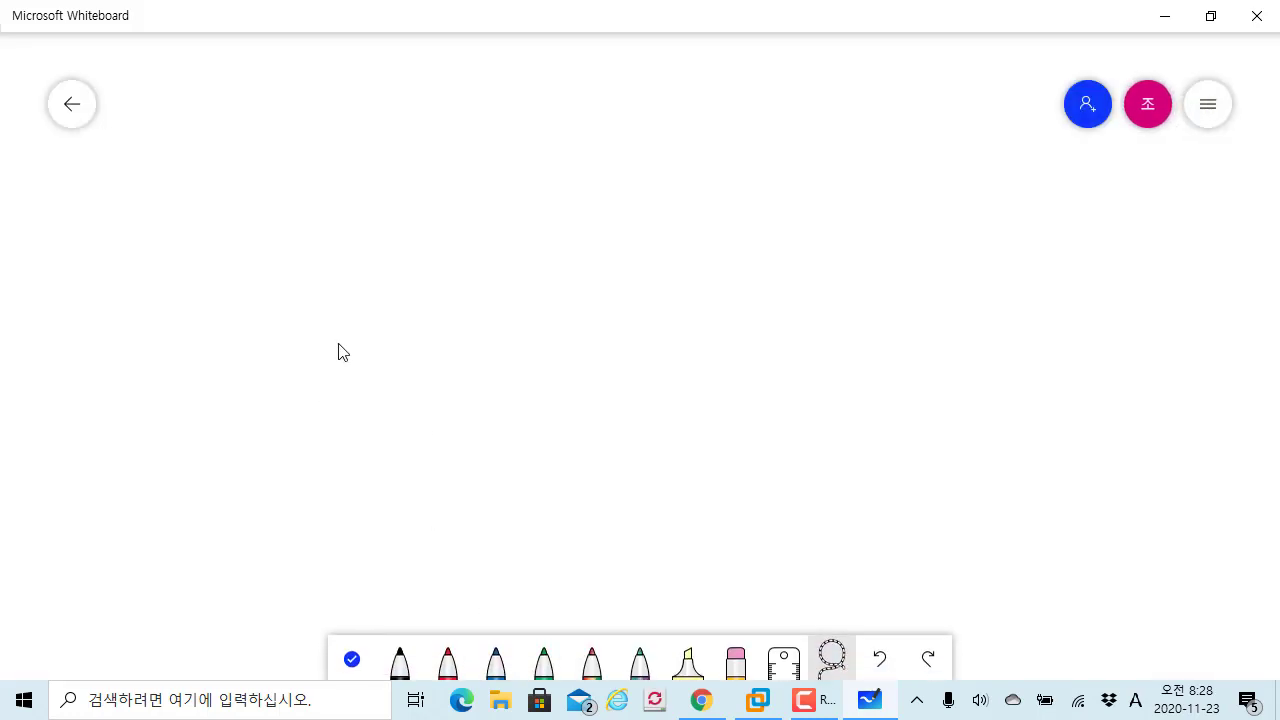
# Step: Draw three black rectangles side by side across the upper half of the board
pyautogui.moveTo(259, 210)
pyautogui.mouseDown()
pyautogui.moveTo(260, 374)
pyautogui.moveTo(397, 391)
pyautogui.moveTo(386, 200)
pyautogui.moveTo(257, 201)
pyautogui.mouseUp()
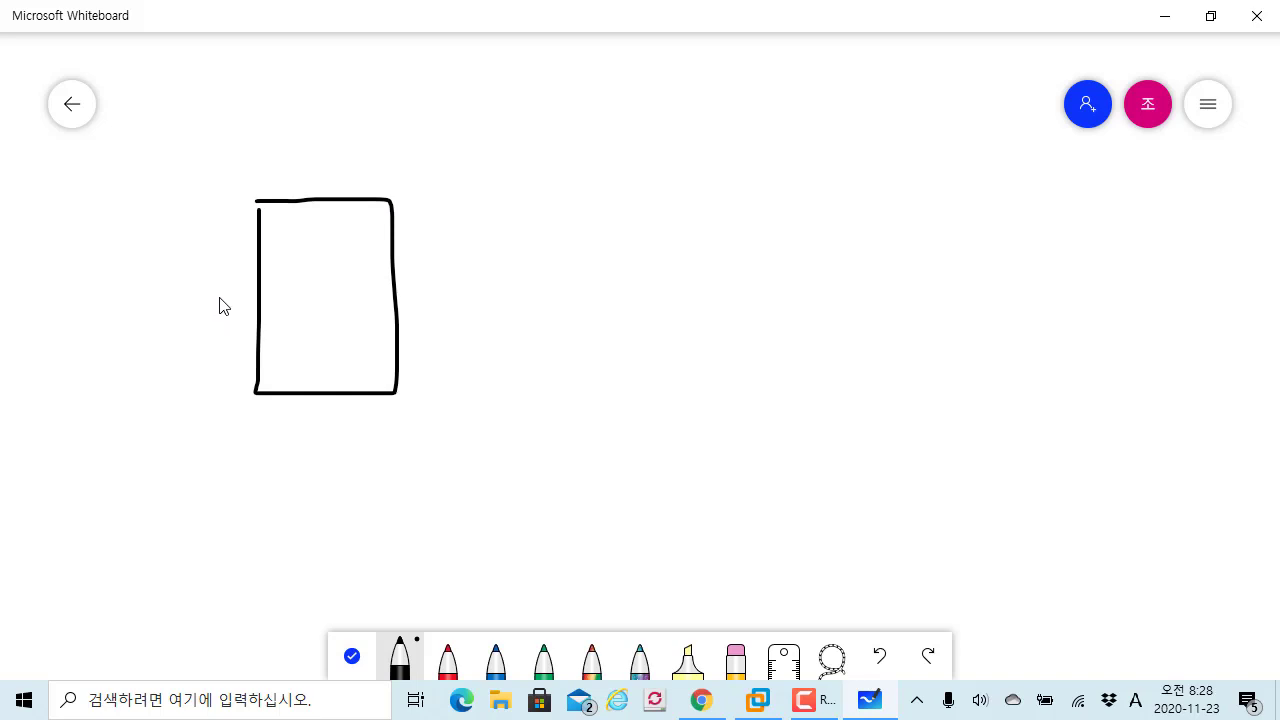
pyautogui.moveTo(540, 193); pyautogui.dragTo(540, 254)
pyautogui.moveTo(539, 324)
pyautogui.mouseDown()
pyautogui.moveTo(666, 384)
pyautogui.moveTo(663, 197)
pyautogui.moveTo(544, 195)
pyautogui.mouseUp()
pyautogui.moveTo(826, 196)
pyautogui.mouseDown()
pyautogui.moveTo(846, 409)
pyautogui.moveTo(974, 189)
pyautogui.moveTo(824, 195)
pyautogui.mouseUp()
# Step: Split the middle rectangle into three sections with horizontal lines and number them 1, 2 and 3
pyautogui.moveTo(550, 236); pyautogui.dragTo(659, 237)
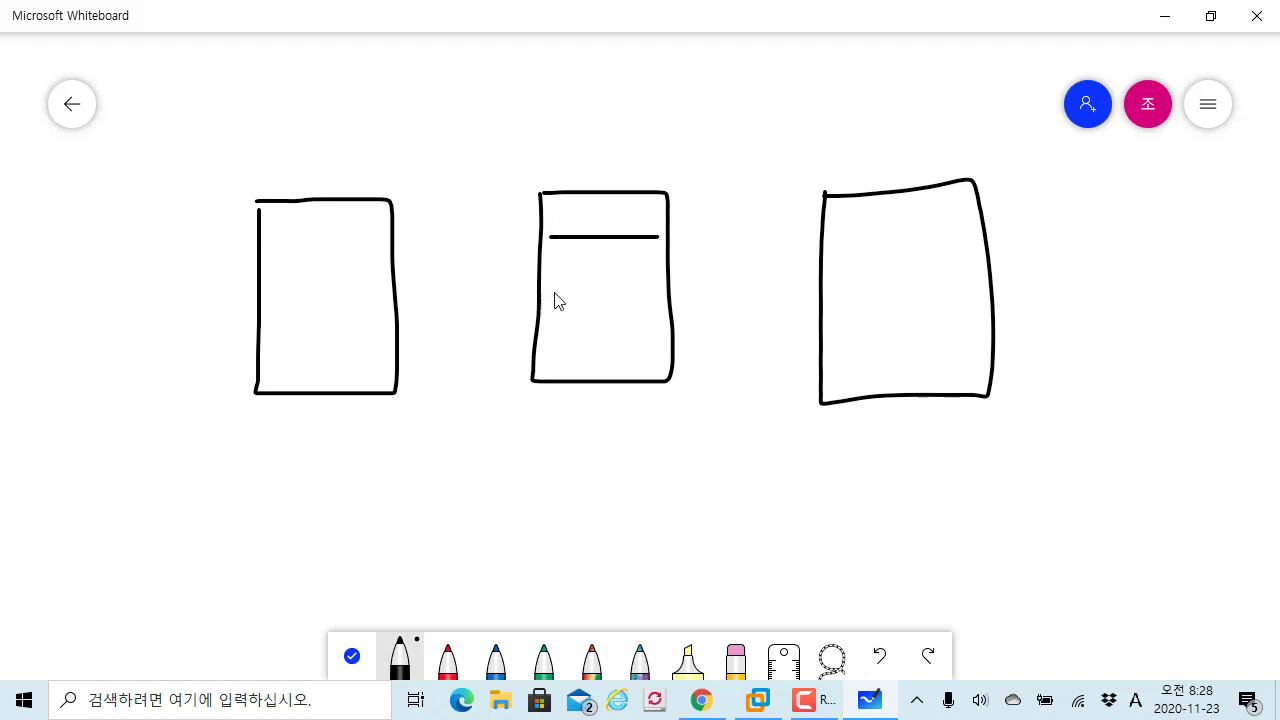
pyautogui.moveTo(545, 293); pyautogui.dragTo(659, 298)
pyautogui.moveTo(627, 202)
pyautogui.mouseDown()
pyautogui.moveTo(629, 281)
pyautogui.moveTo(644, 276)
pyautogui.mouseUp()
pyautogui.moveTo(630, 324); pyautogui.dragTo(641, 352)
# Step: Handwrite the label "내부" in black below the middle rectangle
pyautogui.moveTo(586, 427); pyautogui.dragTo(606, 457)
pyautogui.moveTo(608, 428); pyautogui.dragTo(608, 462)
pyautogui.moveTo(610, 442); pyautogui.dragTo(620, 440)
pyautogui.moveTo(626, 414)
pyautogui.mouseDown()
pyautogui.moveTo(628, 465)
pyautogui.moveTo(655, 428)
pyautogui.moveTo(667, 446)
pyautogui.moveTo(658, 472)
pyautogui.mouseUp()
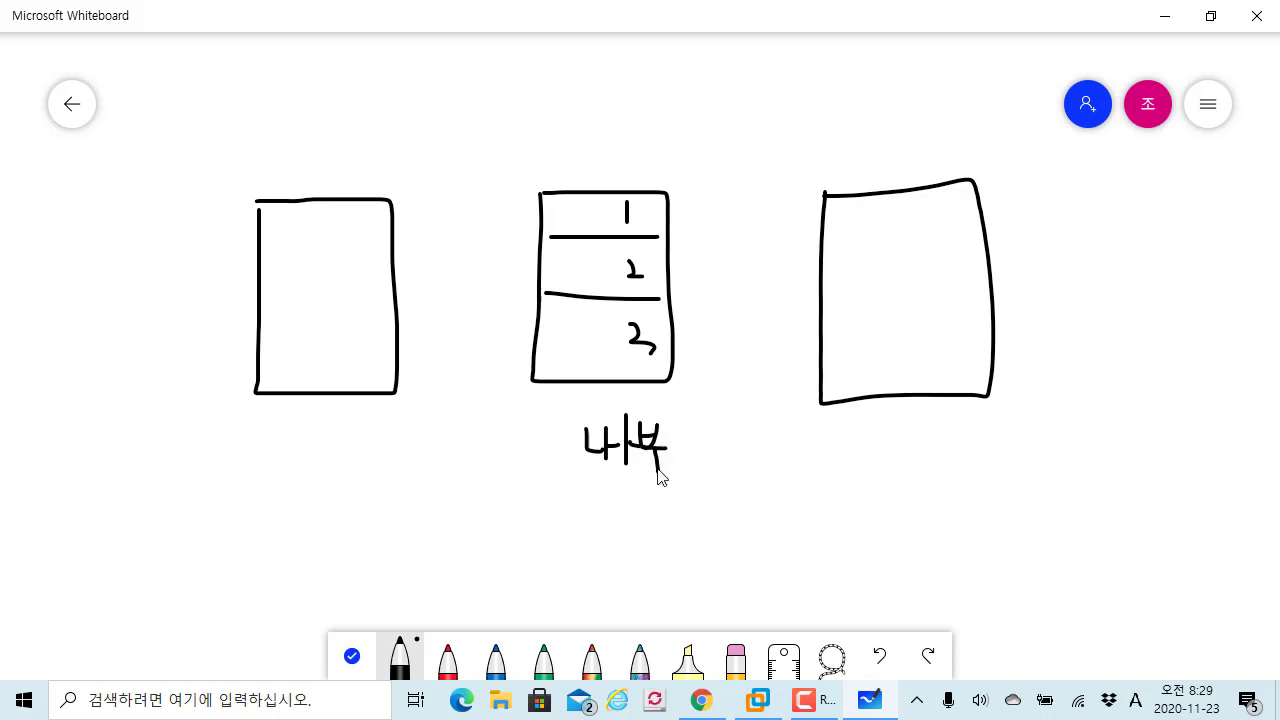
# Step: Draw narrow red hatched barriers in both gaps on either side of the middle rectangle
pyautogui.click(448, 660)
pyautogui.moveTo(437, 198)
pyautogui.mouseDown()
pyautogui.moveTo(477, 401)
pyautogui.moveTo(486, 214)
pyautogui.moveTo(447, 208)
pyautogui.mouseUp()
pyautogui.moveTo(472, 222); pyautogui.dragTo(429, 288)
pyautogui.moveTo(475, 292)
pyautogui.mouseDown()
pyautogui.moveTo(441, 340)
pyautogui.moveTo(440, 374)
pyautogui.mouseUp()
pyautogui.moveTo(470, 376); pyautogui.dragTo(457, 398)
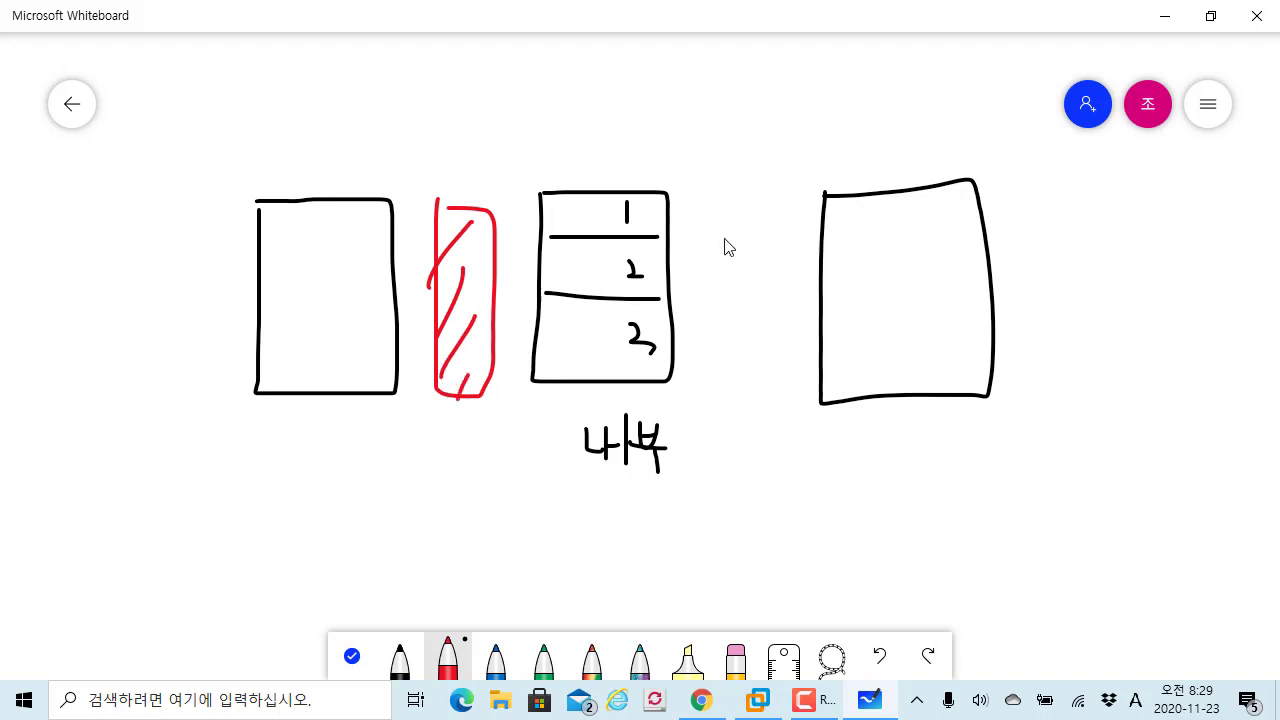
pyautogui.moveTo(723, 202)
pyautogui.mouseDown()
pyautogui.moveTo(752, 382)
pyautogui.moveTo(724, 200)
pyautogui.moveTo(714, 266)
pyautogui.moveTo(744, 350)
pyautogui.mouseUp()
pyautogui.moveTo(775, 321); pyautogui.dragTo(765, 363)
# Step: Add a circled "외부" in blue left of the diagram, with arrows to the first rectangle and to the middle one
pyautogui.click(495, 660)
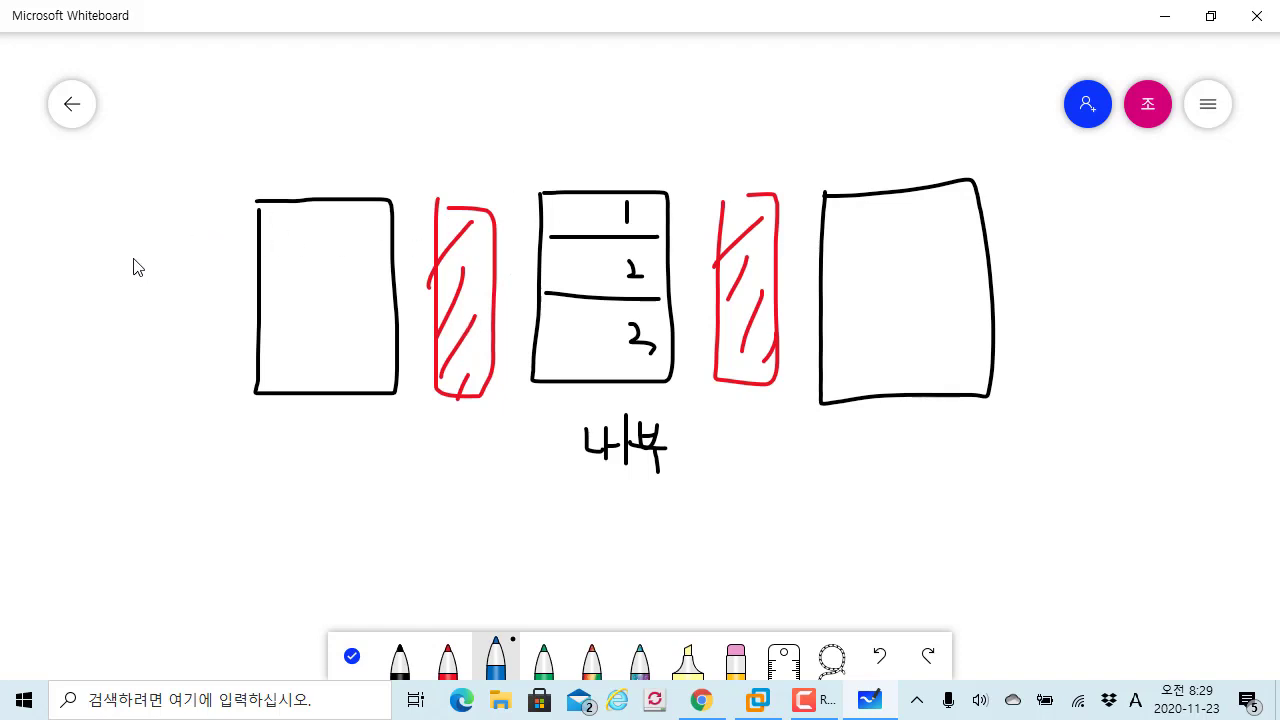
pyautogui.moveTo(120, 240)
pyautogui.mouseDown()
pyautogui.moveTo(174, 289)
pyautogui.moveTo(172, 268)
pyautogui.moveTo(274, 276)
pyautogui.moveTo(262, 264)
pyautogui.mouseUp()
pyautogui.moveTo(112, 282)
pyautogui.mouseDown()
pyautogui.moveTo(100, 286)
pyautogui.moveTo(126, 314)
pyautogui.moveTo(149, 286)
pyautogui.moveTo(155, 312)
pyautogui.mouseUp()
pyautogui.moveTo(185, 222)
pyautogui.mouseDown()
pyautogui.moveTo(214, 194)
pyautogui.moveTo(551, 177)
pyautogui.moveTo(563, 157)
pyautogui.mouseUp()
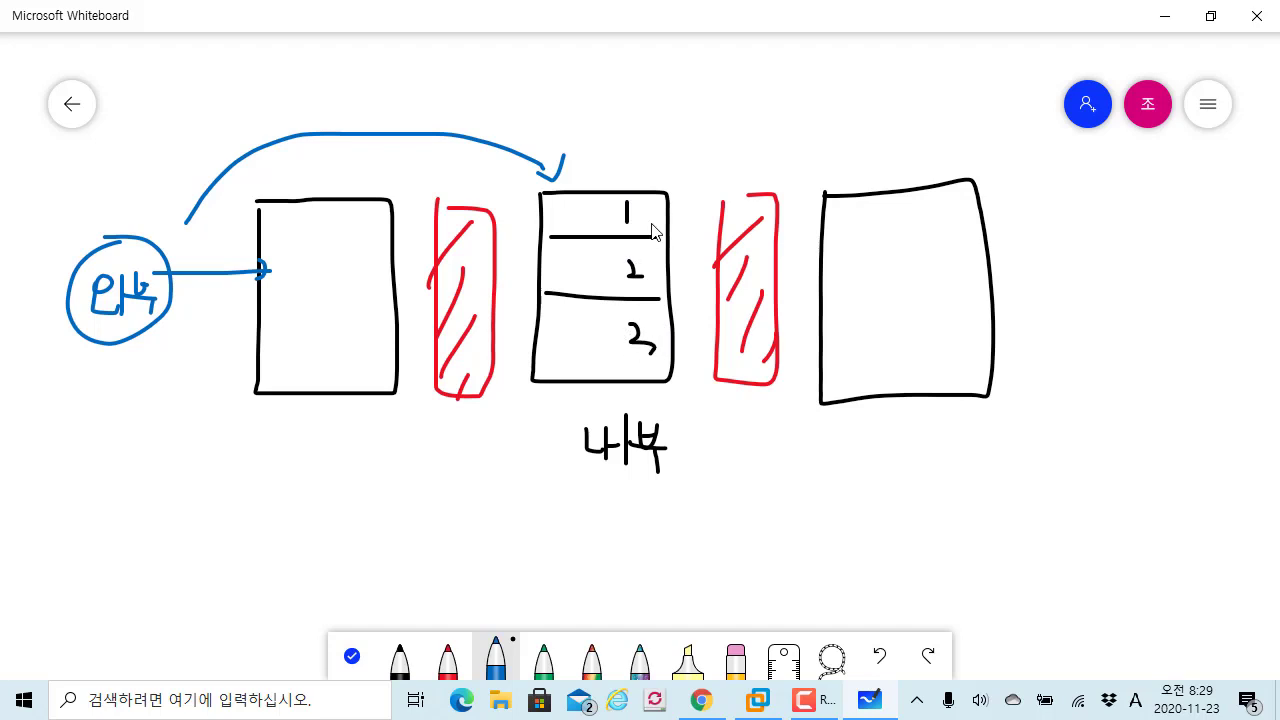
# Step: Link sections 1 and 2, and sections 2 and 3, with blue arcs along the middle rectangle's edge
pyautogui.moveTo(651, 216)
pyautogui.mouseDown()
pyautogui.moveTo(674, 244)
pyautogui.moveTo(662, 256)
pyautogui.mouseUp()
pyautogui.moveTo(680, 318); pyautogui.dragTo(677, 322)
# Step: Label the third rectangle "오피스" in blue and draw a curved arrow from it to the middle rectangle
pyautogui.moveTo(865, 258)
pyautogui.mouseDown()
pyautogui.moveTo(857, 291)
pyautogui.moveTo(897, 263)
pyautogui.moveTo(926, 318)
pyautogui.mouseUp()
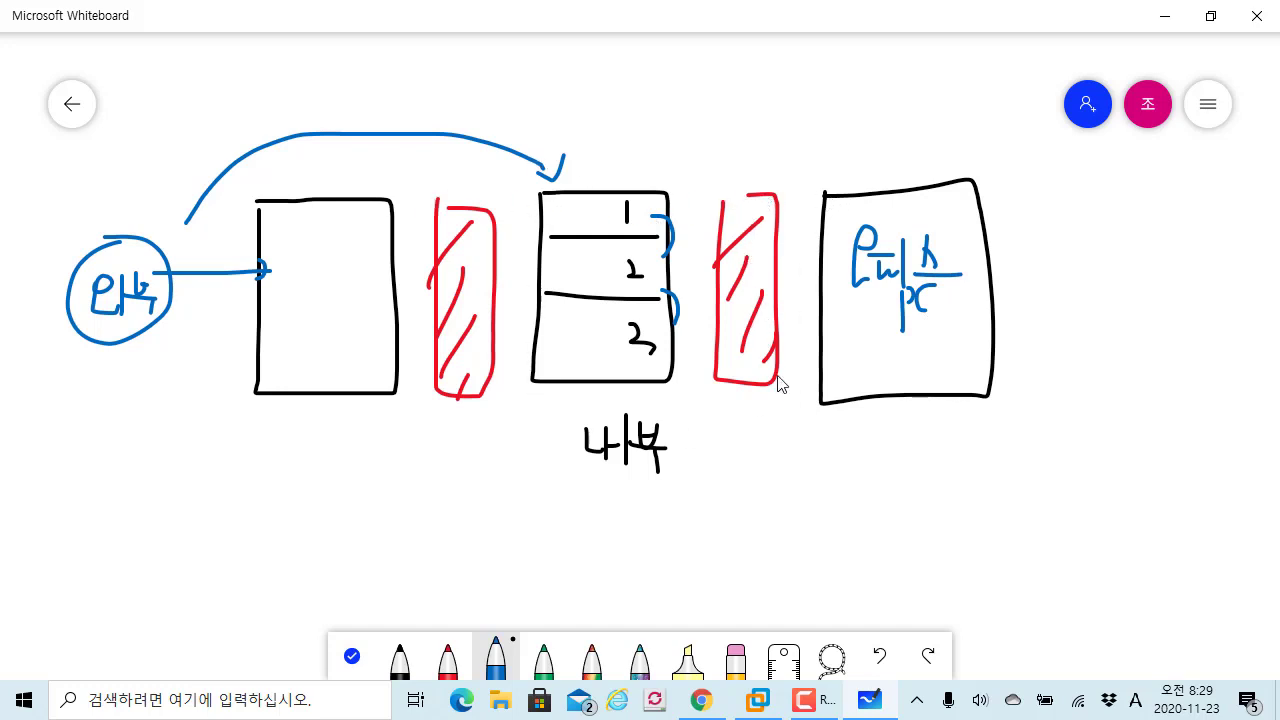
pyautogui.moveTo(842, 203)
pyautogui.mouseDown()
pyautogui.moveTo(834, 189)
pyautogui.moveTo(670, 196)
pyautogui.mouseUp()
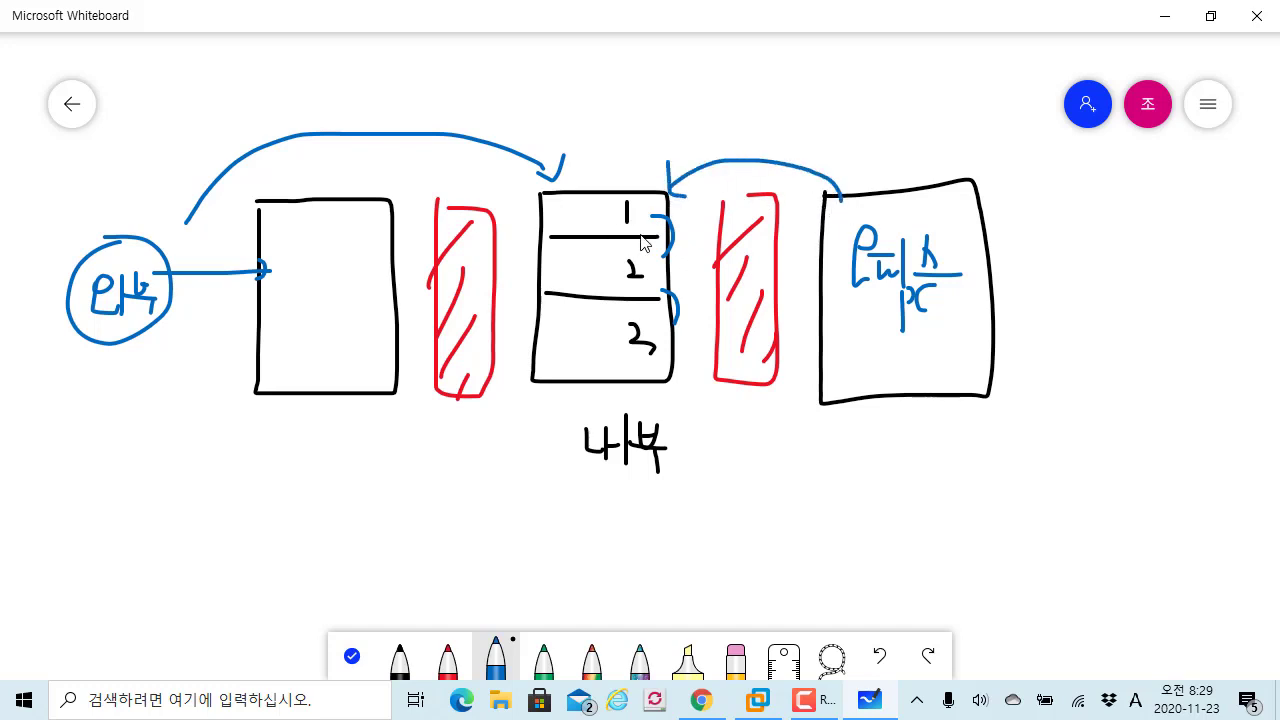
# Step: Draw a small blue oval beside each of the numbers 1, 2 and 3 in the middle rectangle
pyautogui.moveTo(606, 214)
pyautogui.mouseDown()
pyautogui.moveTo(578, 218)
pyautogui.moveTo(604, 210)
pyautogui.mouseUp()
pyautogui.moveTo(612, 264); pyautogui.dragTo(598, 268)
pyautogui.moveTo(604, 324); pyautogui.dragTo(590, 328)
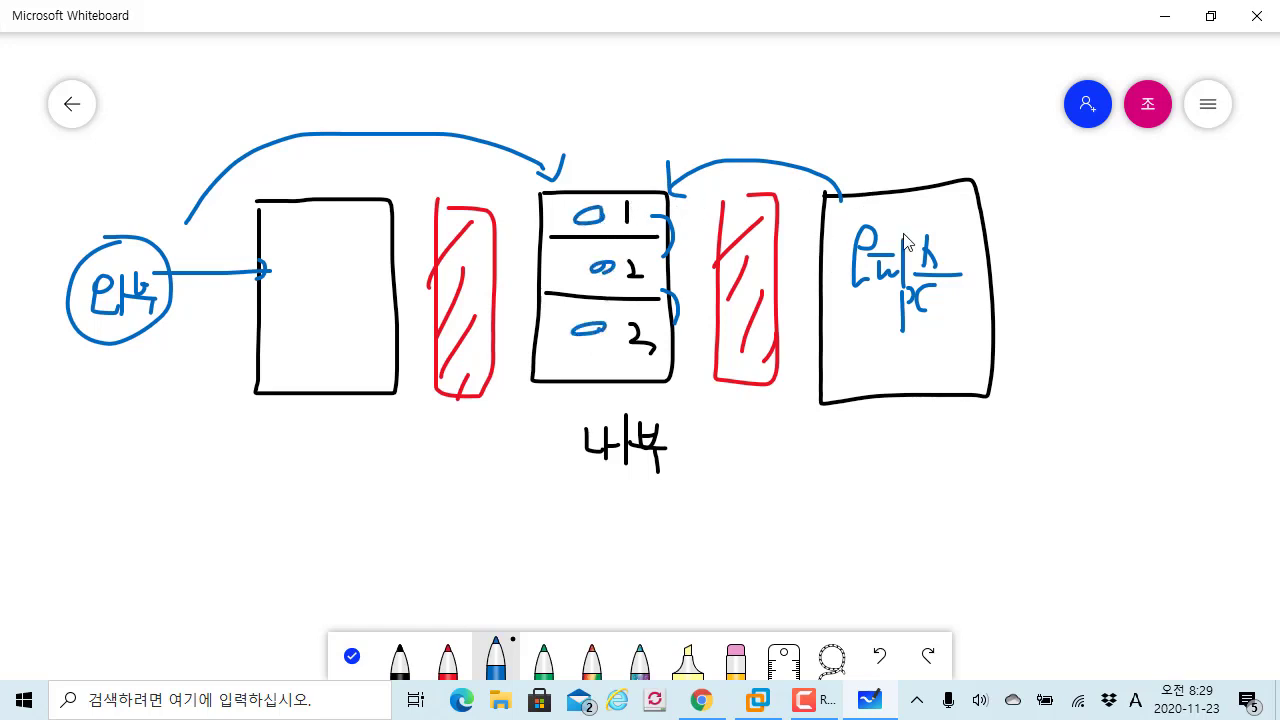
# Step: Write circled letters A and B beside the third rectangle and circle the number 3 in the middle one
pyautogui.moveTo(1011, 258)
pyautogui.mouseDown()
pyautogui.moveTo(1015, 222)
pyautogui.moveTo(1028, 256)
pyautogui.mouseUp()
pyautogui.moveTo(1012, 244)
pyautogui.mouseDown()
pyautogui.moveTo(1031, 245)
pyautogui.moveTo(998, 228)
pyautogui.moveTo(1042, 242)
pyautogui.mouseUp()
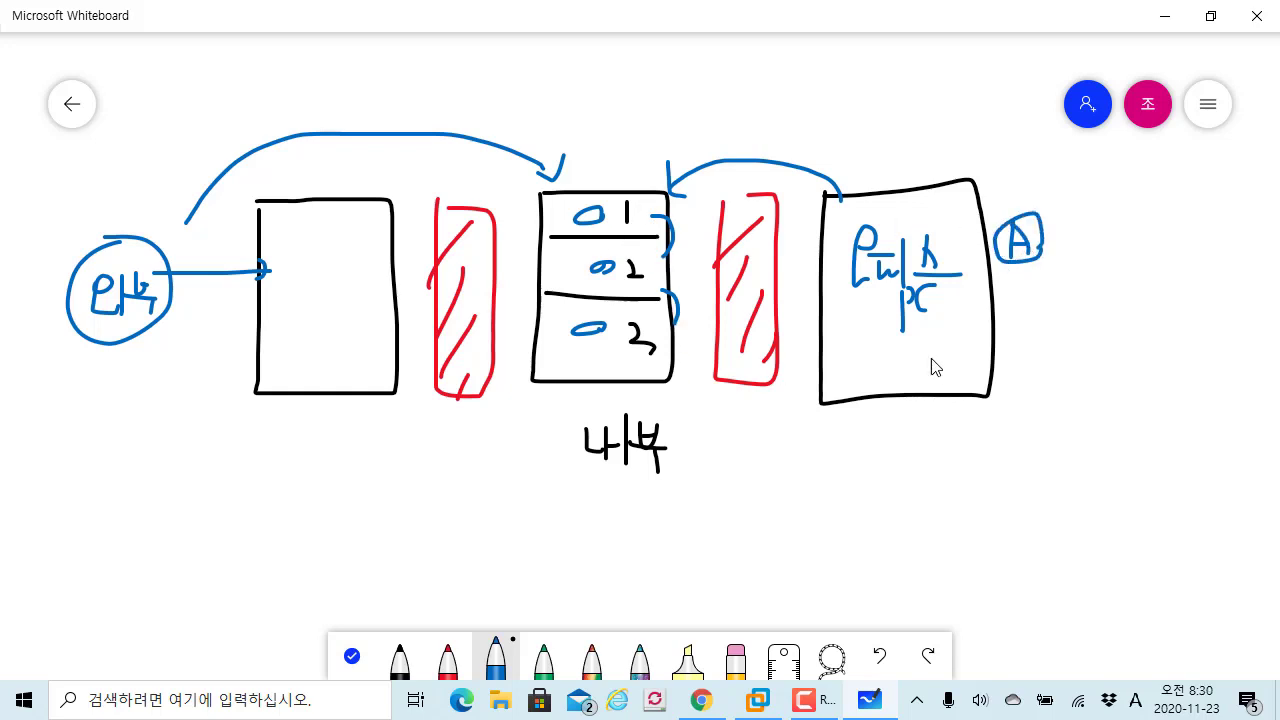
pyautogui.moveTo(1008, 310)
pyautogui.mouseDown()
pyautogui.moveTo(1012, 354)
pyautogui.moveTo(1050, 320)
pyautogui.moveTo(1024, 358)
pyautogui.mouseUp()
pyautogui.moveTo(676, 360)
pyautogui.mouseDown()
pyautogui.moveTo(614, 322)
pyautogui.moveTo(672, 350)
pyautogui.moveTo(657, 370)
pyautogui.mouseUp()
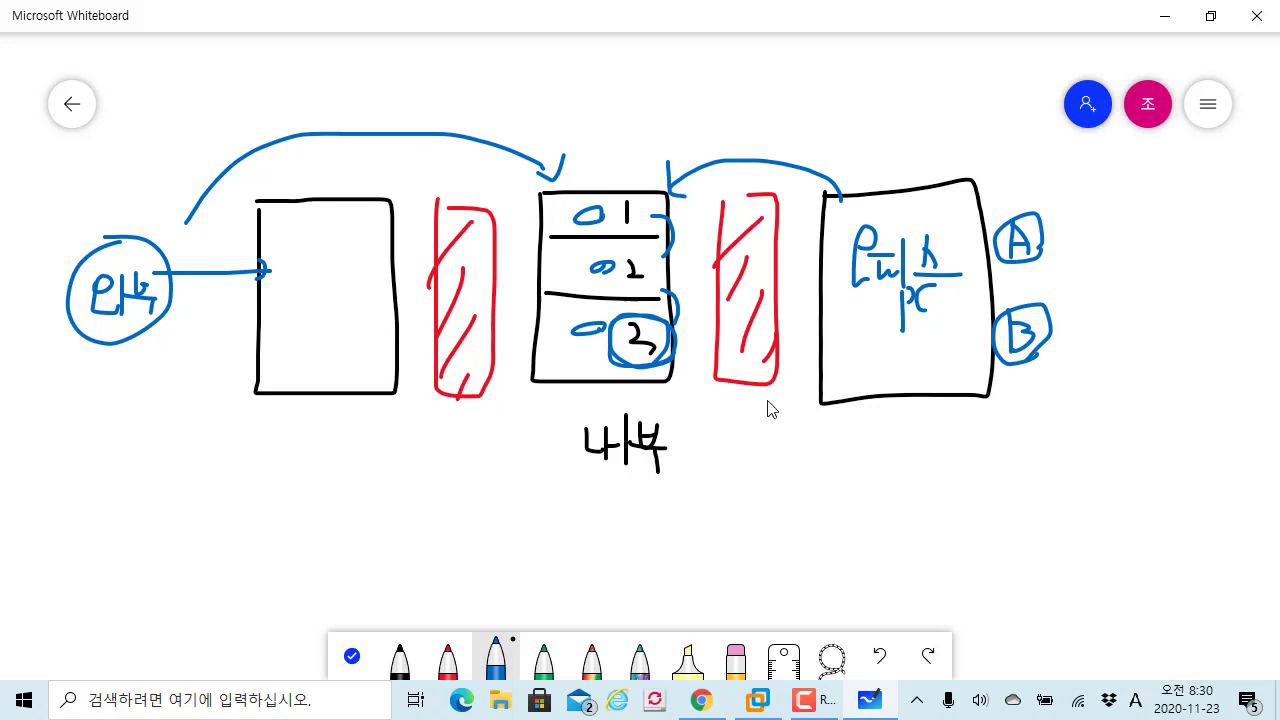
# Step: Write an underlined "ACL" heading in blue below the second barrier, with six short list lines under it
pyautogui.moveTo(757, 433)
pyautogui.mouseDown()
pyautogui.moveTo(812, 430)
pyautogui.moveTo(812, 445)
pyautogui.mouseUp()
pyautogui.moveTo(760, 477)
pyautogui.mouseDown()
pyautogui.moveTo(786, 476)
pyautogui.moveTo(792, 562)
pyautogui.mouseUp()
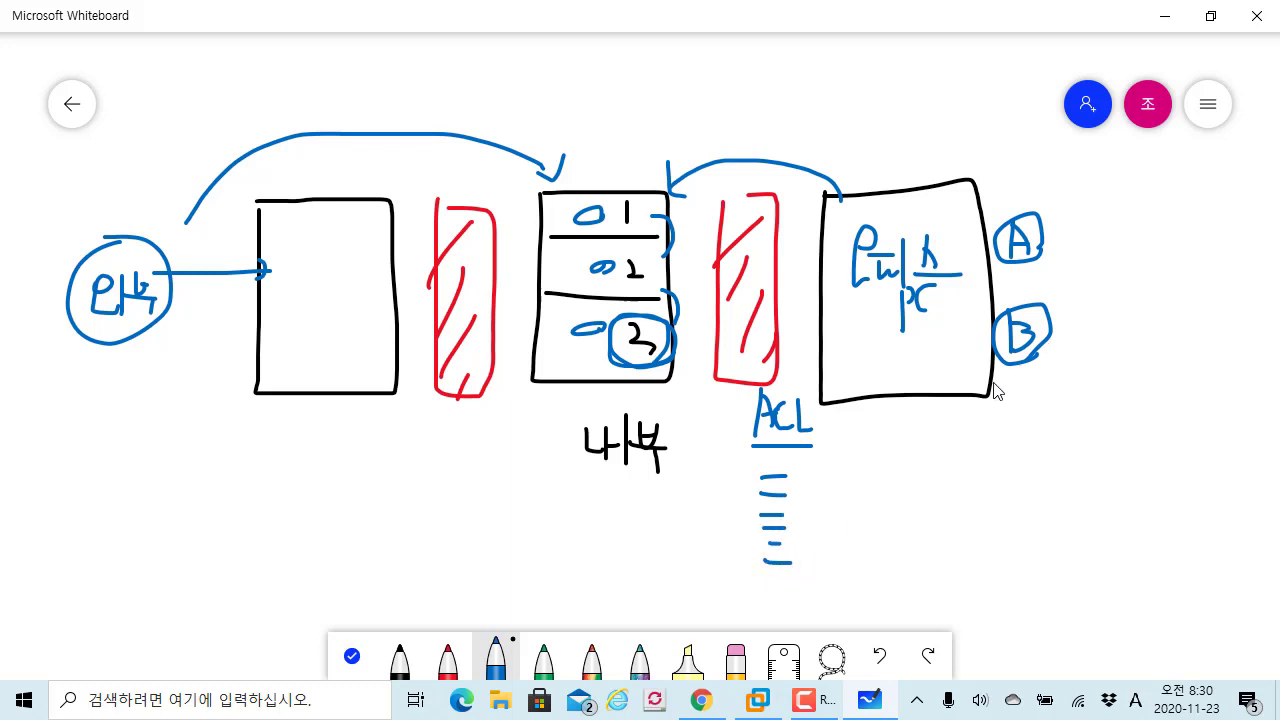
# Step: In red, circle the fourth ACL list line with a mark extending from it, and circle the oval in section 2
pyautogui.click(450, 662)
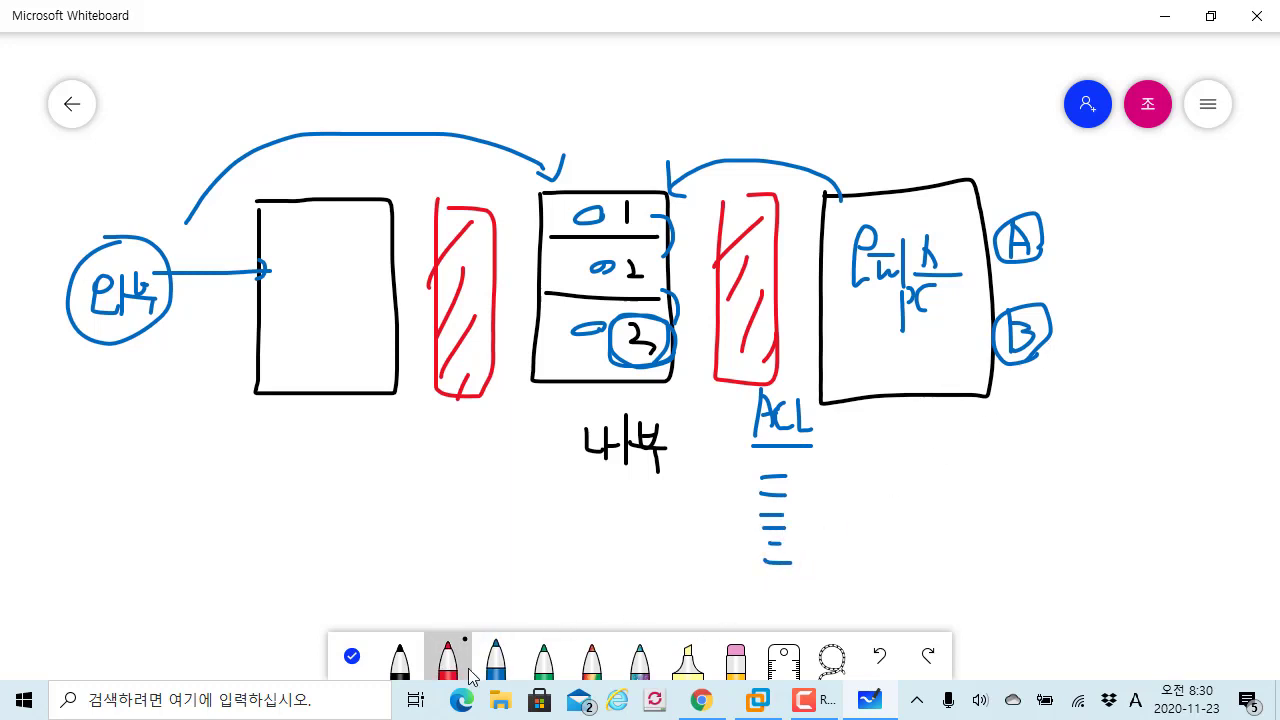
pyautogui.moveTo(790, 537)
pyautogui.mouseDown()
pyautogui.moveTo(760, 532)
pyautogui.moveTo(816, 520)
pyautogui.mouseUp()
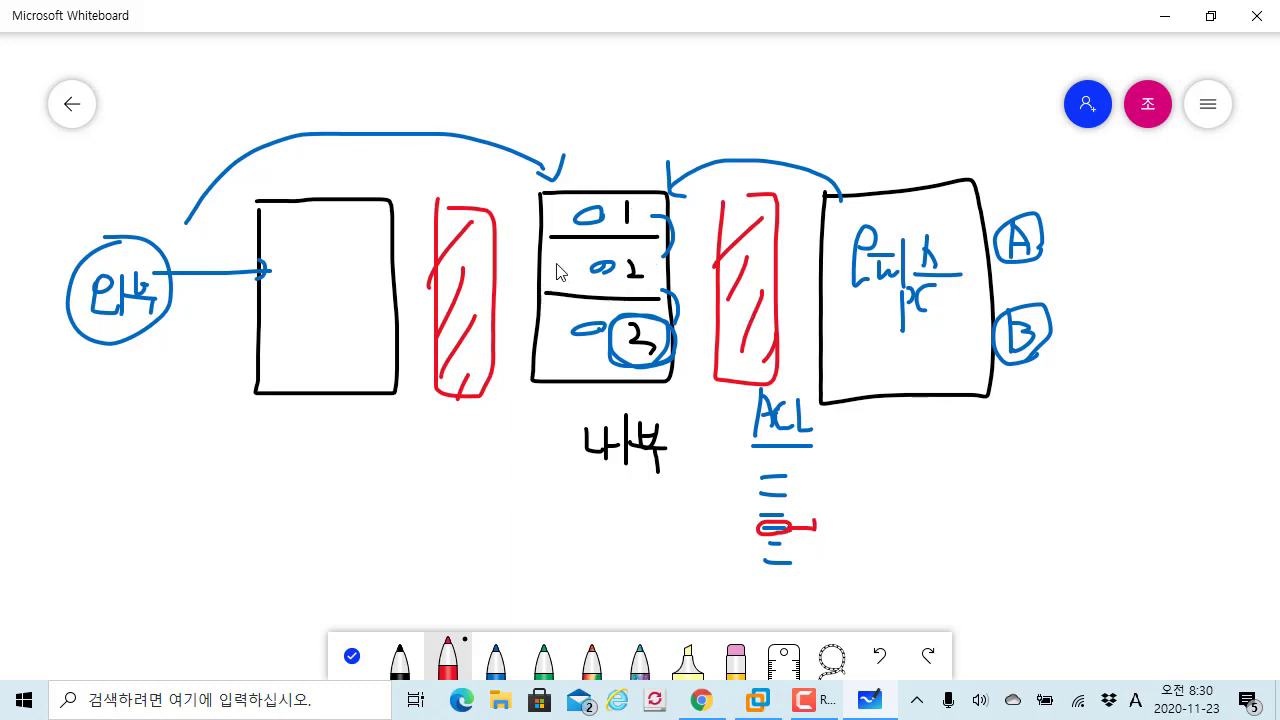
pyautogui.moveTo(620, 286)
pyautogui.mouseDown()
pyautogui.moveTo(585, 284)
pyautogui.moveTo(626, 258)
pyautogui.moveTo(628, 282)
pyautogui.mouseUp()
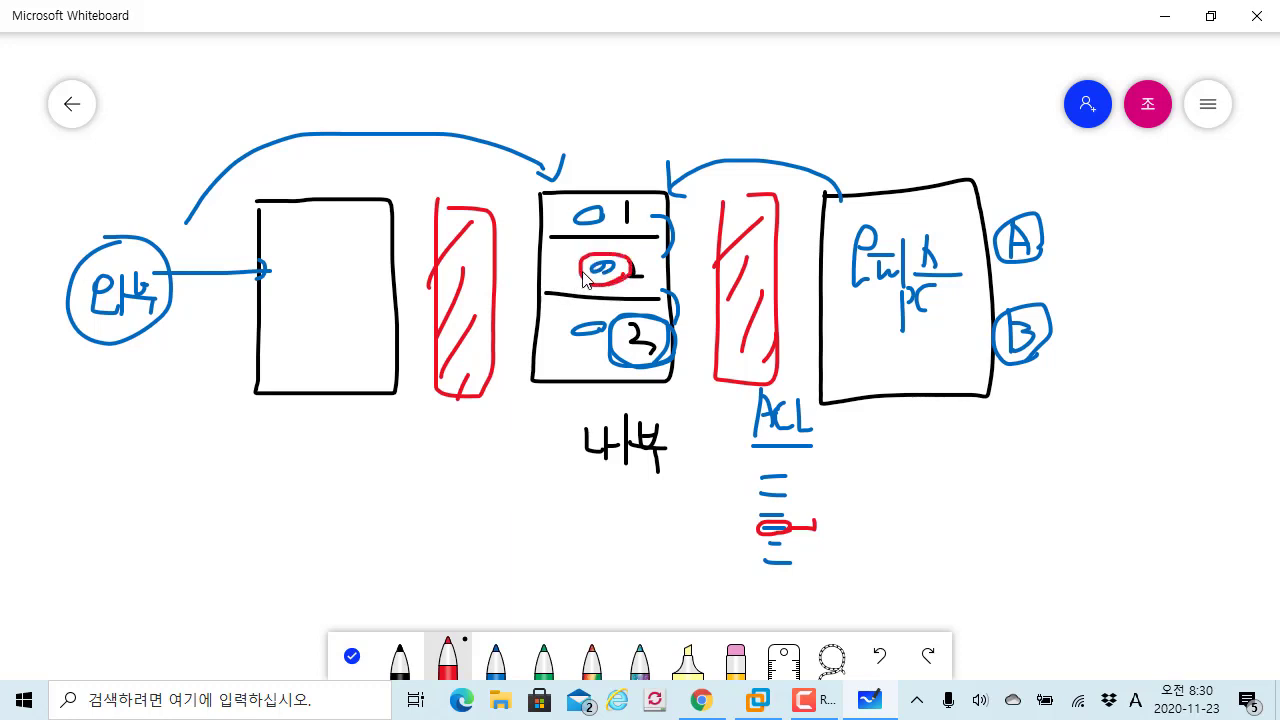
# Step: Minimize the whiteboard to return to the Windows Server 2012 virtual machine
pyautogui.click(1166, 16)
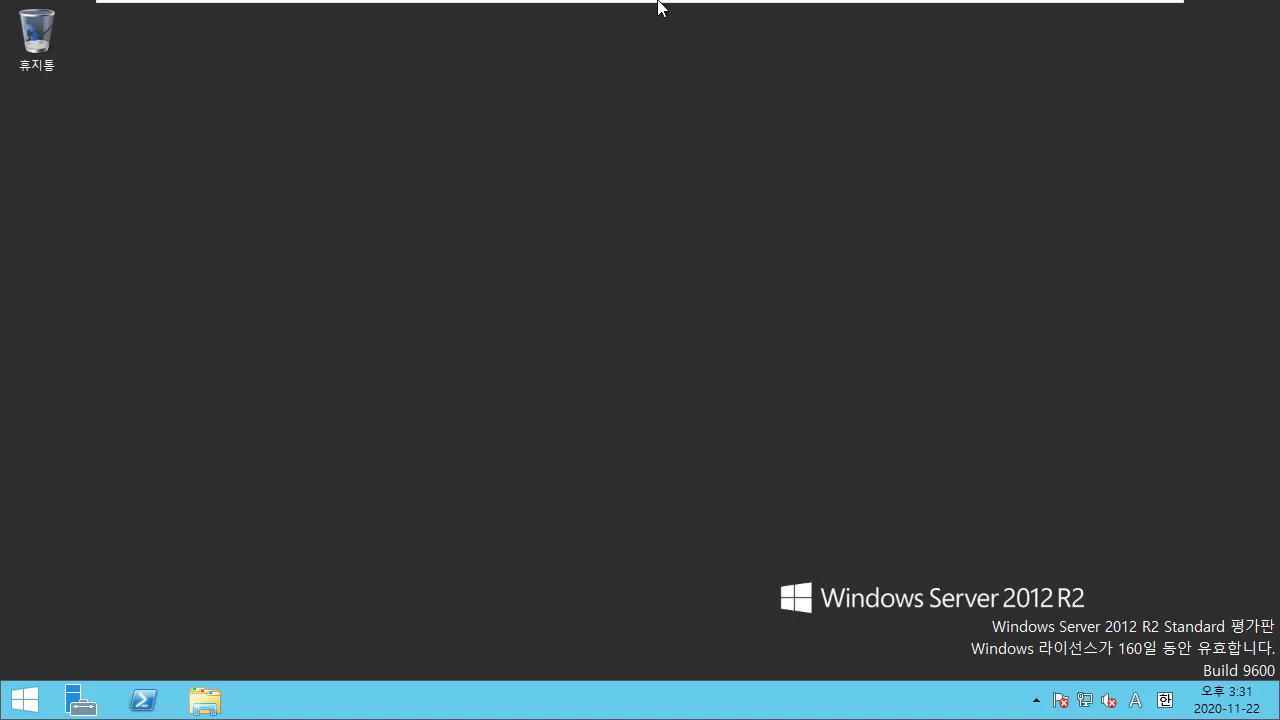
# Step: Write and underline "iptable" in red as an annotation over the desktop, and clear it
pyautogui.moveTo(643, 156); pyautogui.dragTo(650, 240)
pyautogui.moveTo(741, 140); pyautogui.dragTo(746, 200)
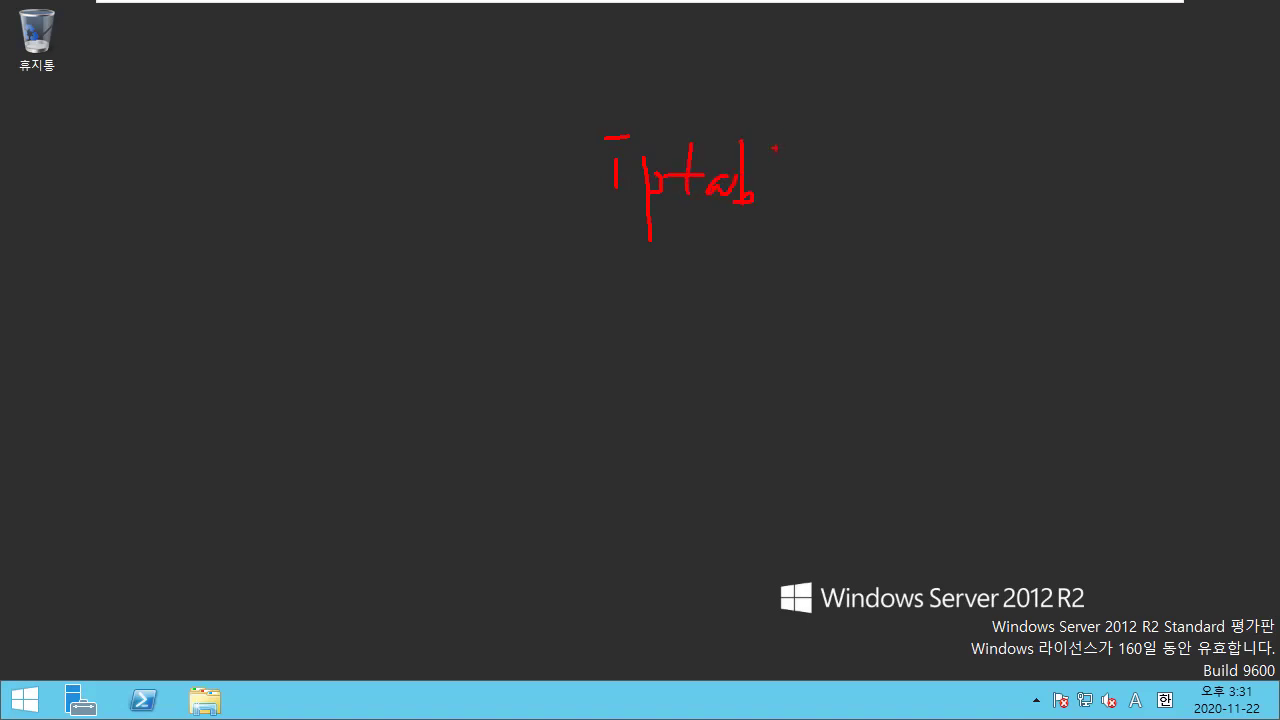
pyautogui.moveTo(781, 137); pyautogui.dragTo(781, 219)
pyautogui.moveTo(783, 197)
pyautogui.mouseDown()
pyautogui.moveTo(799, 197)
pyautogui.moveTo(641, 237)
pyautogui.mouseUp()
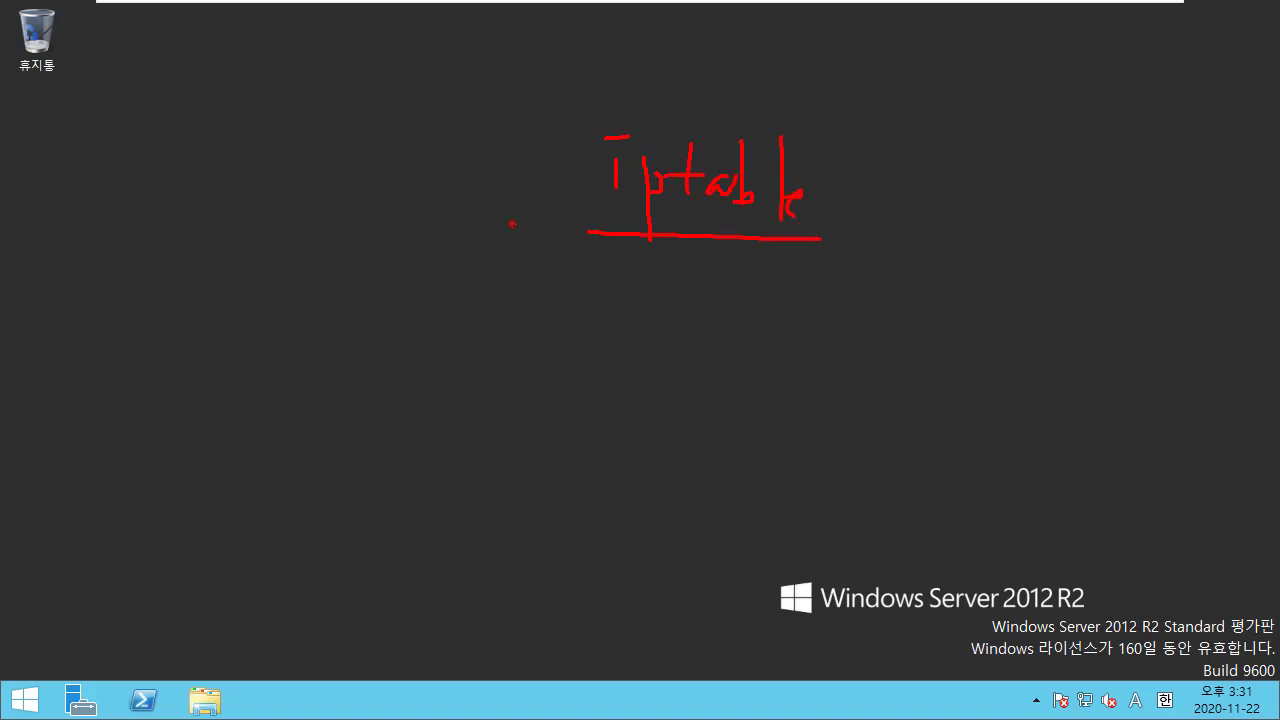
pyautogui.press('Escape')
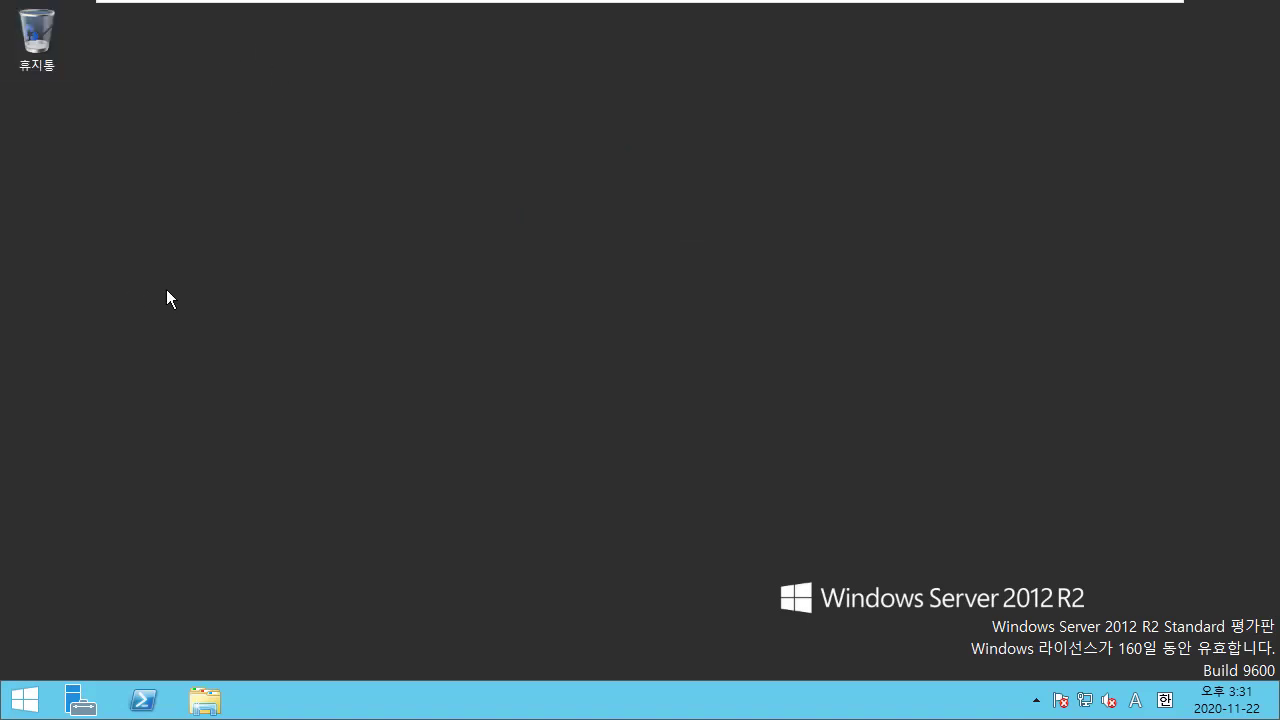
# Step: Search the server for "방화벽" and open 고급 보안이 포함된 Windows 방화벽
pyautogui.press('super')
pyautogui.write('ㅂ')
pyautogui.press('BackSpace')
pyautogui.press('Hangul')
pyautogui.write('q')
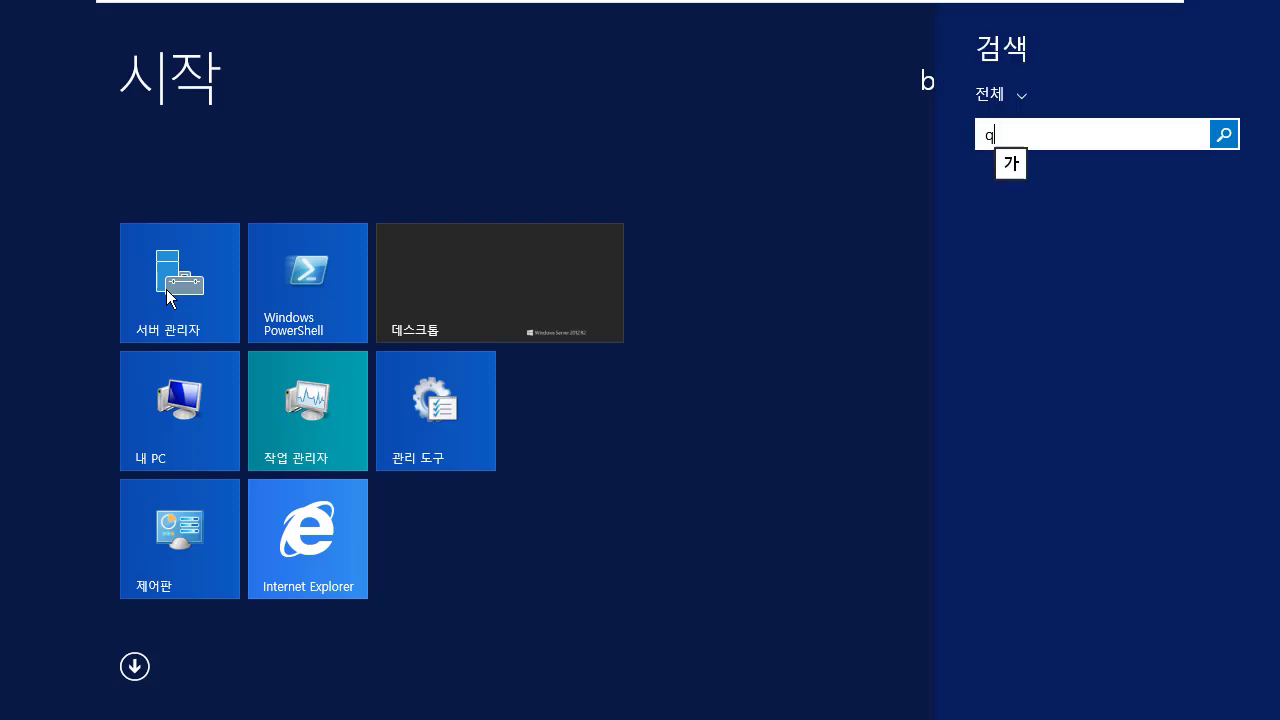
pyautogui.write('방화벽')
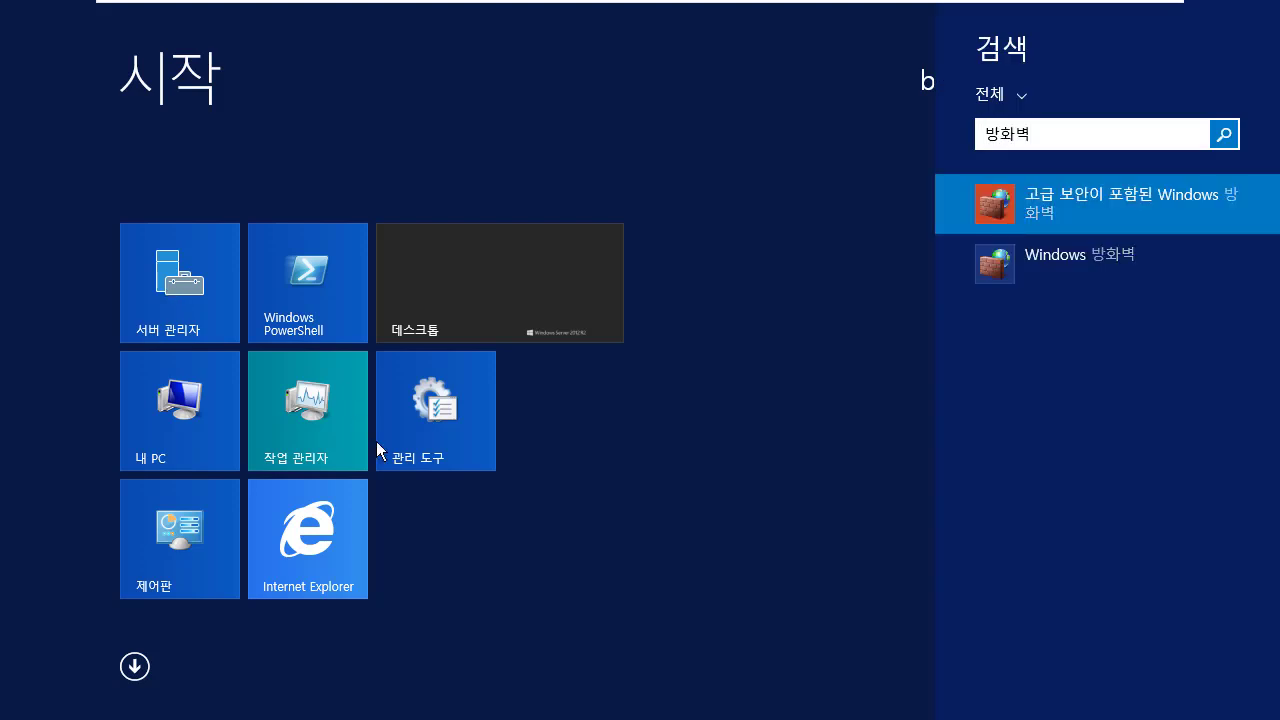
pyautogui.click(1075, 280)
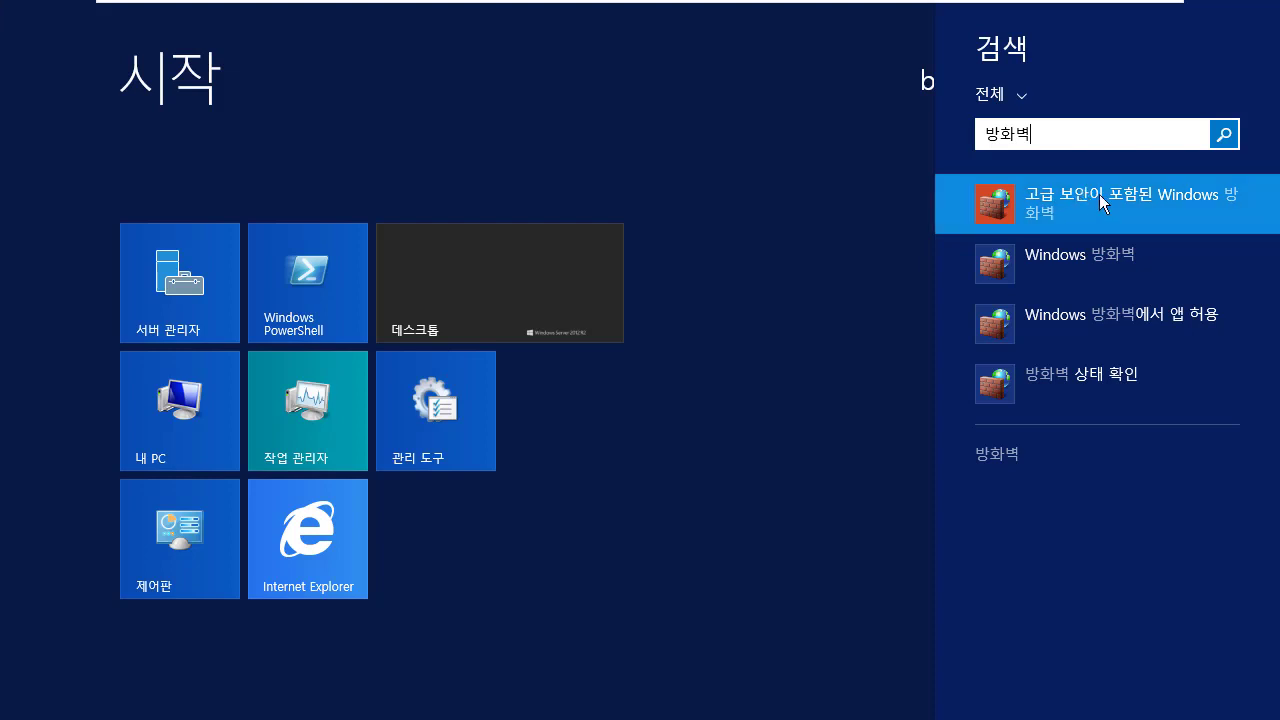
pyautogui.click(1179, 196)
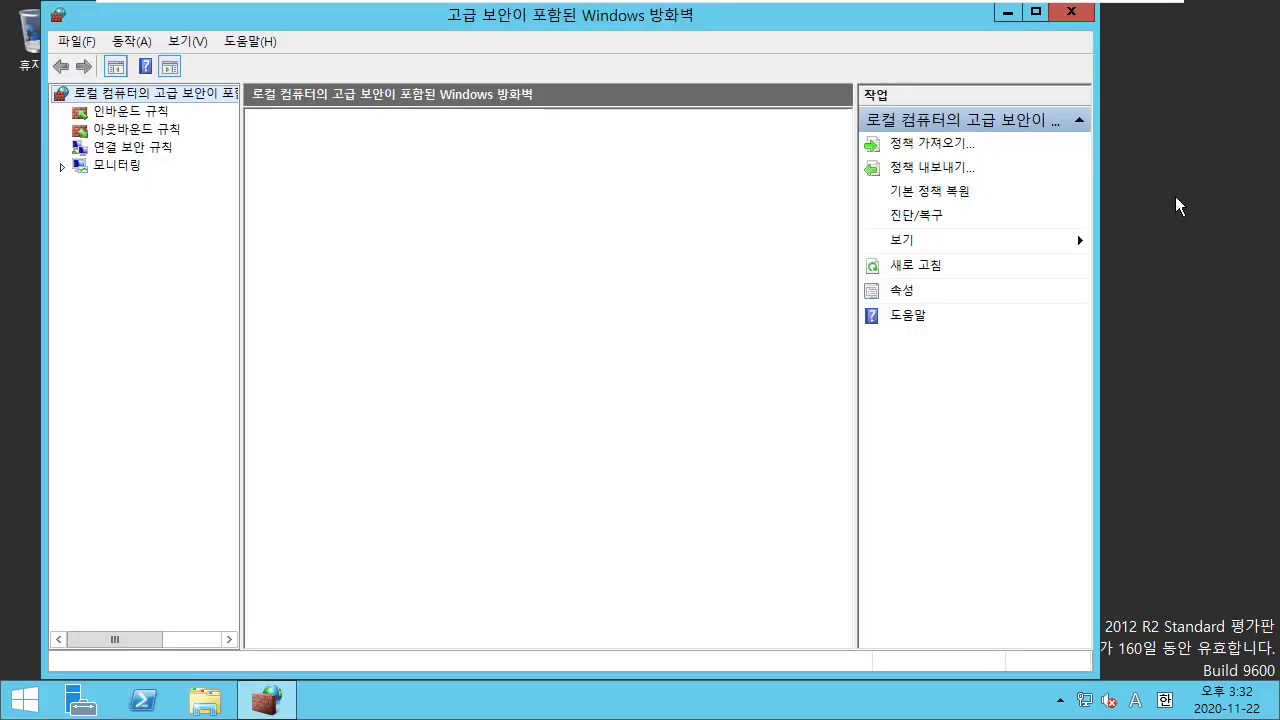
# Step: Open the Windows firewall properties and set the domain profile's firewall state to 사용 안 함
pyautogui.moveTo(430, 22); pyautogui.dragTo(525, 39)
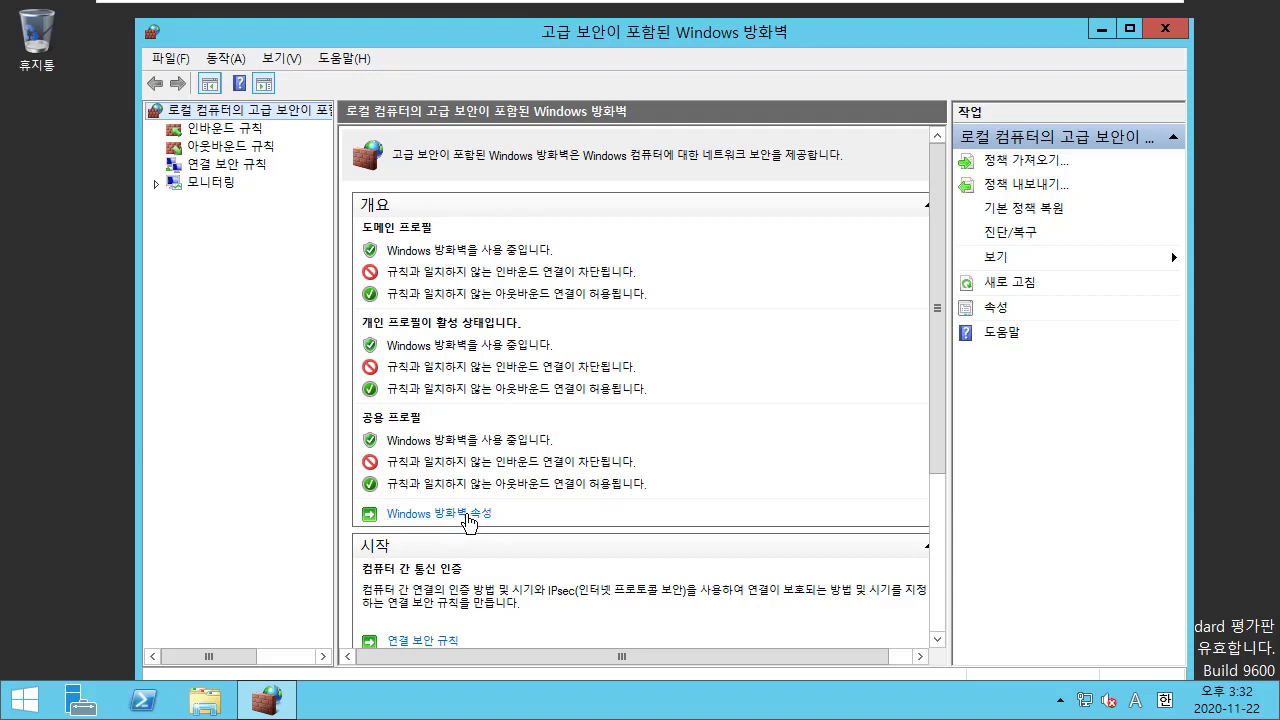
pyautogui.moveTo(485, 38); pyautogui.dragTo(511, 34)
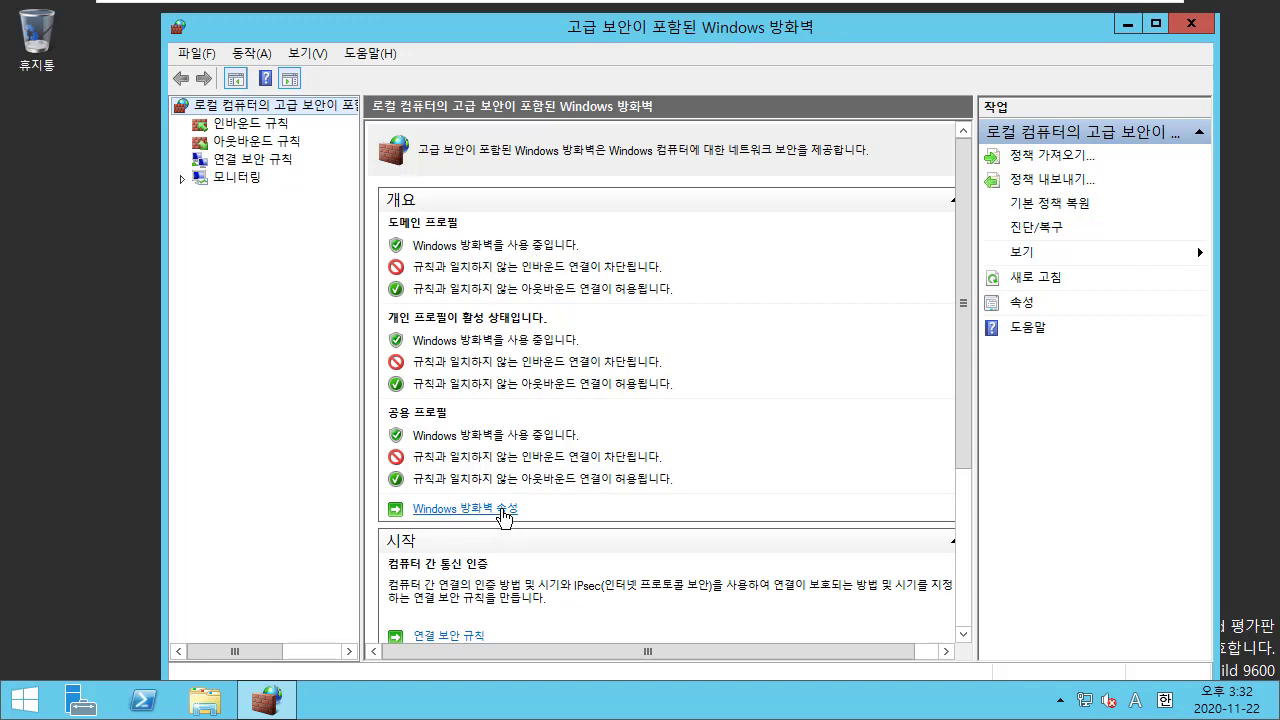
pyautogui.click(503, 512)
pyautogui.click(722, 247)
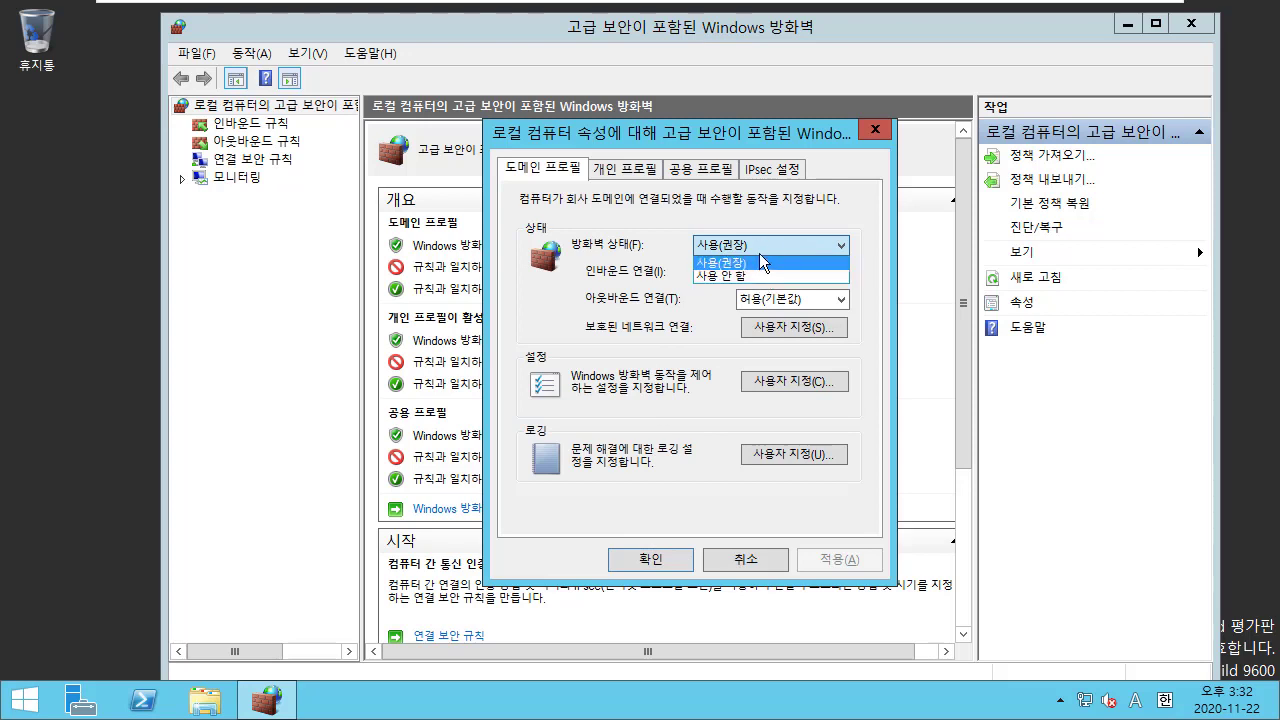
pyautogui.click(629, 238)
pyautogui.click(740, 245)
pyautogui.click(771, 276)
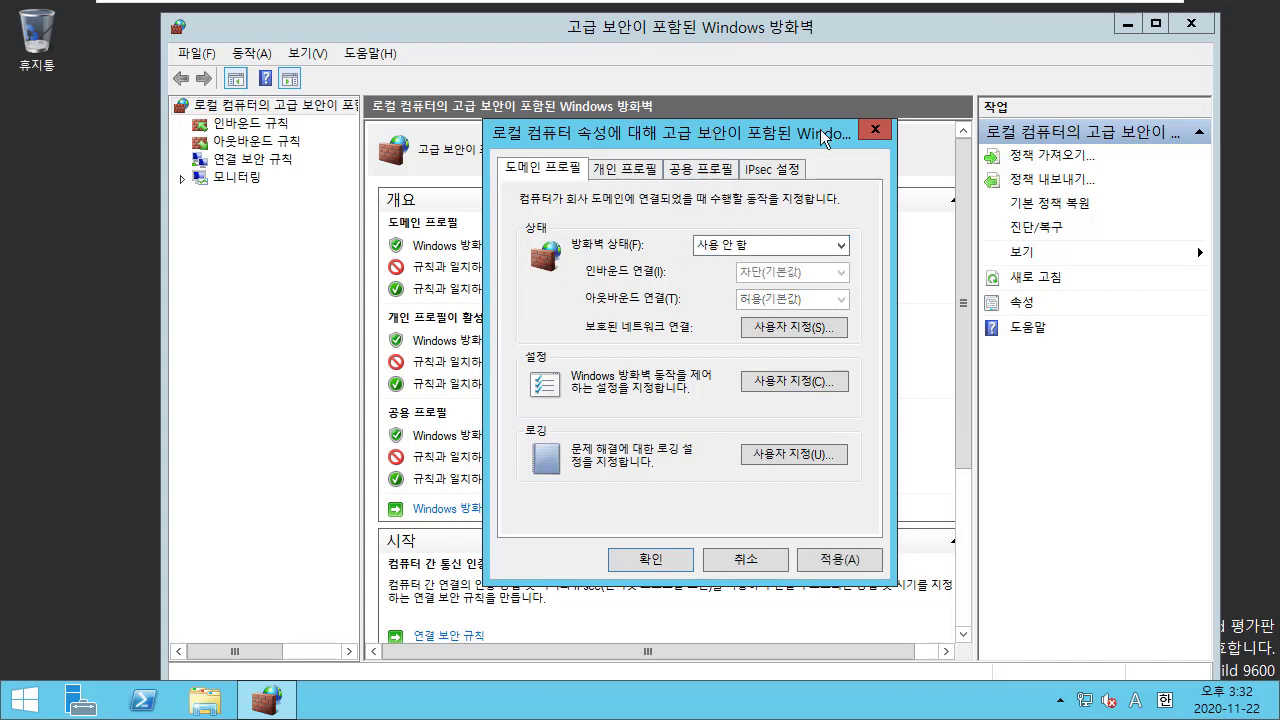
# Step: Set the domain profile's firewall state back to 사용(권장)
pyautogui.moveTo(822, 137); pyautogui.dragTo(924, 137)
pyautogui.moveTo(717, 137); pyautogui.dragTo(641, 133)
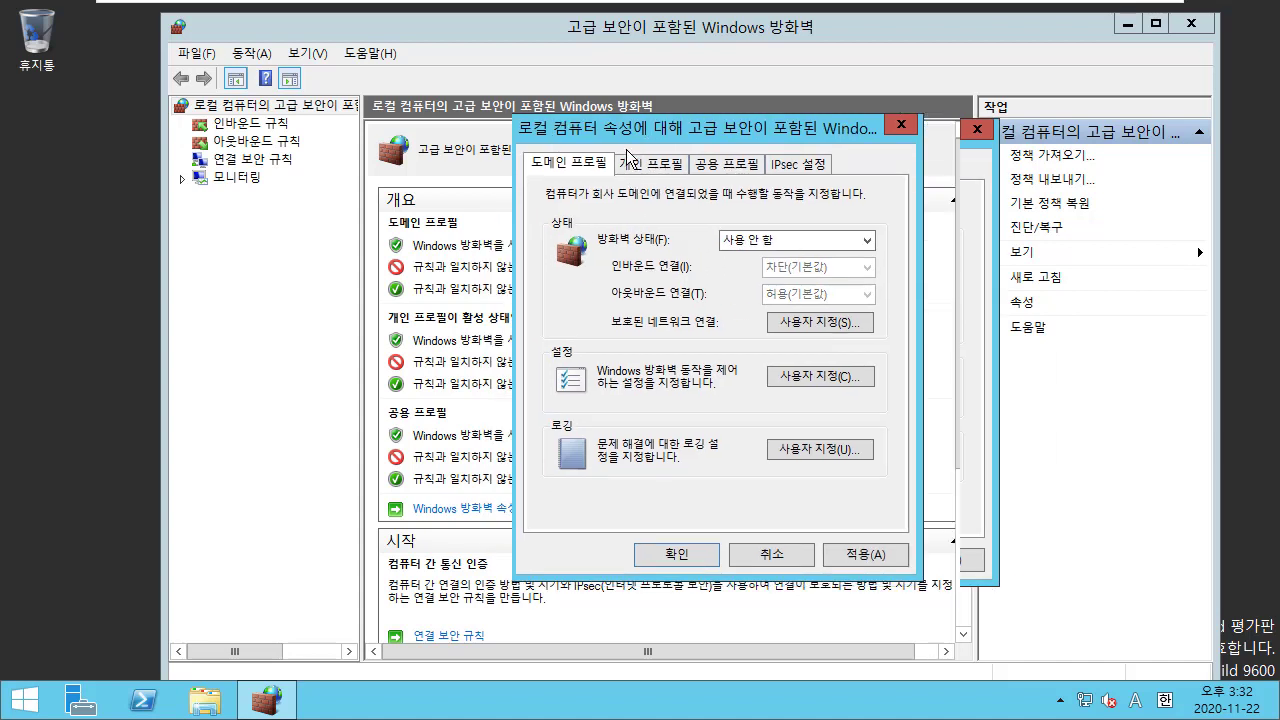
pyautogui.click(798, 242)
pyautogui.click(787, 257)
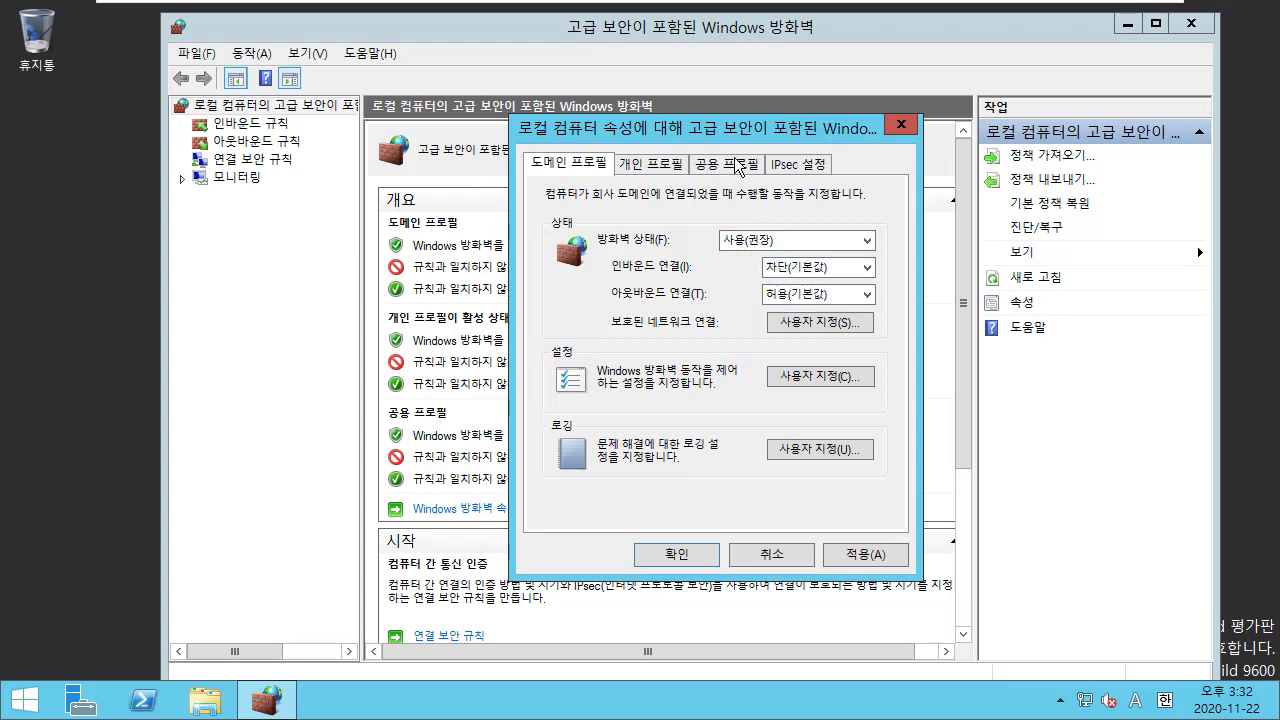
# Step: Review the IPsec, public, private and domain profile settings in the firewall properties, and close the dialog
pyautogui.moveTo(620, 129); pyautogui.dragTo(576, 127)
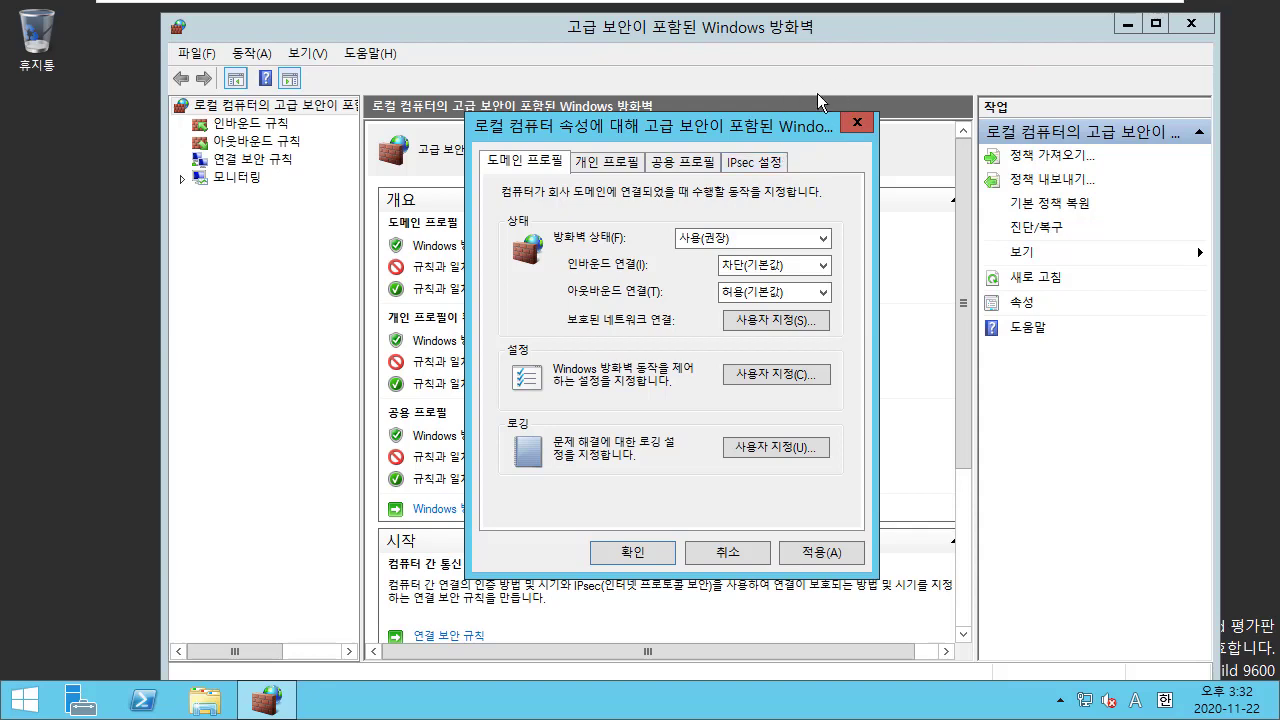
pyautogui.moveTo(807, 131); pyautogui.dragTo(770, 131)
pyautogui.click(733, 168)
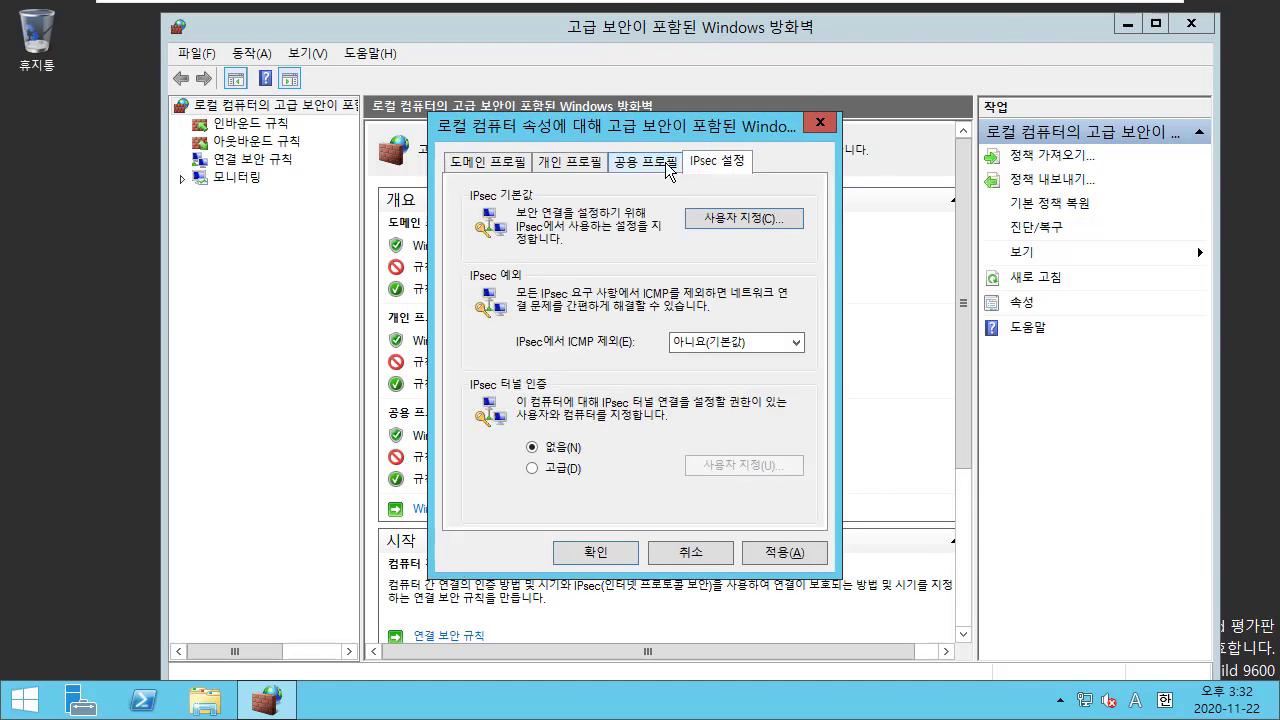
pyautogui.click(668, 168)
pyautogui.click(522, 168)
pyautogui.click(490, 168)
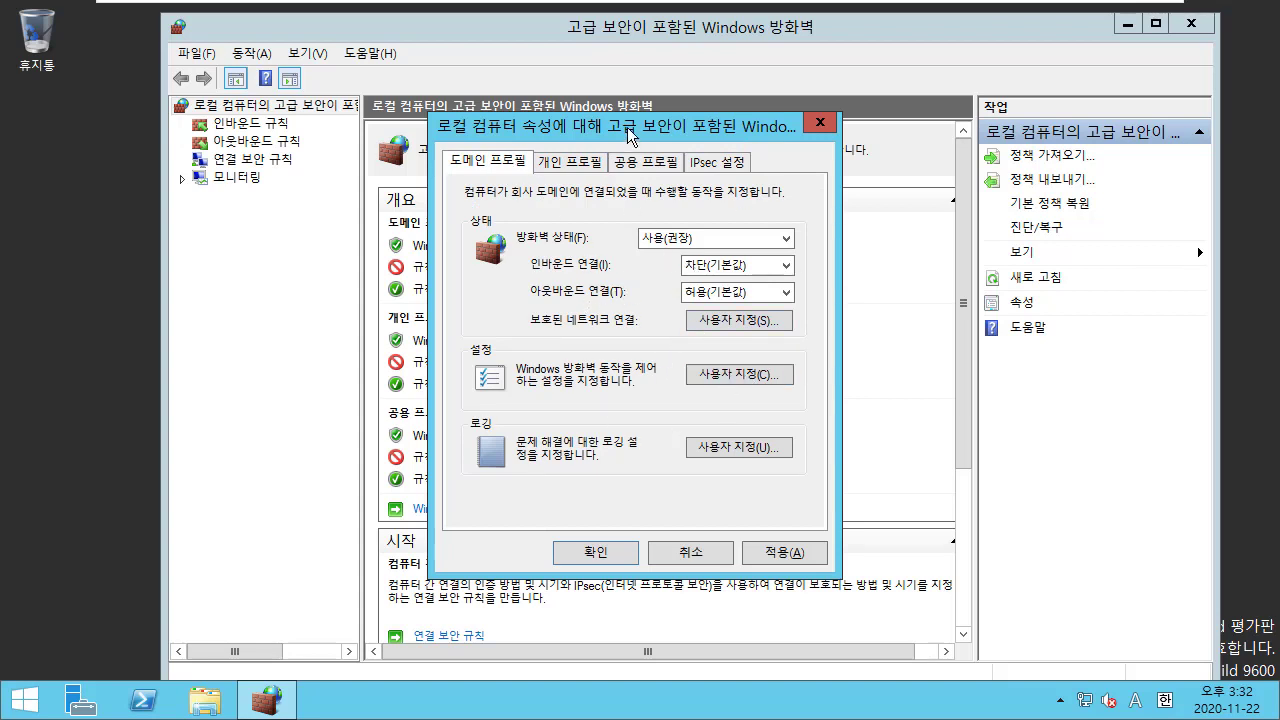
pyautogui.moveTo(631, 126)
pyautogui.mouseDown()
pyautogui.moveTo(577, 132)
pyautogui.moveTo(651, 135)
pyautogui.mouseUp()
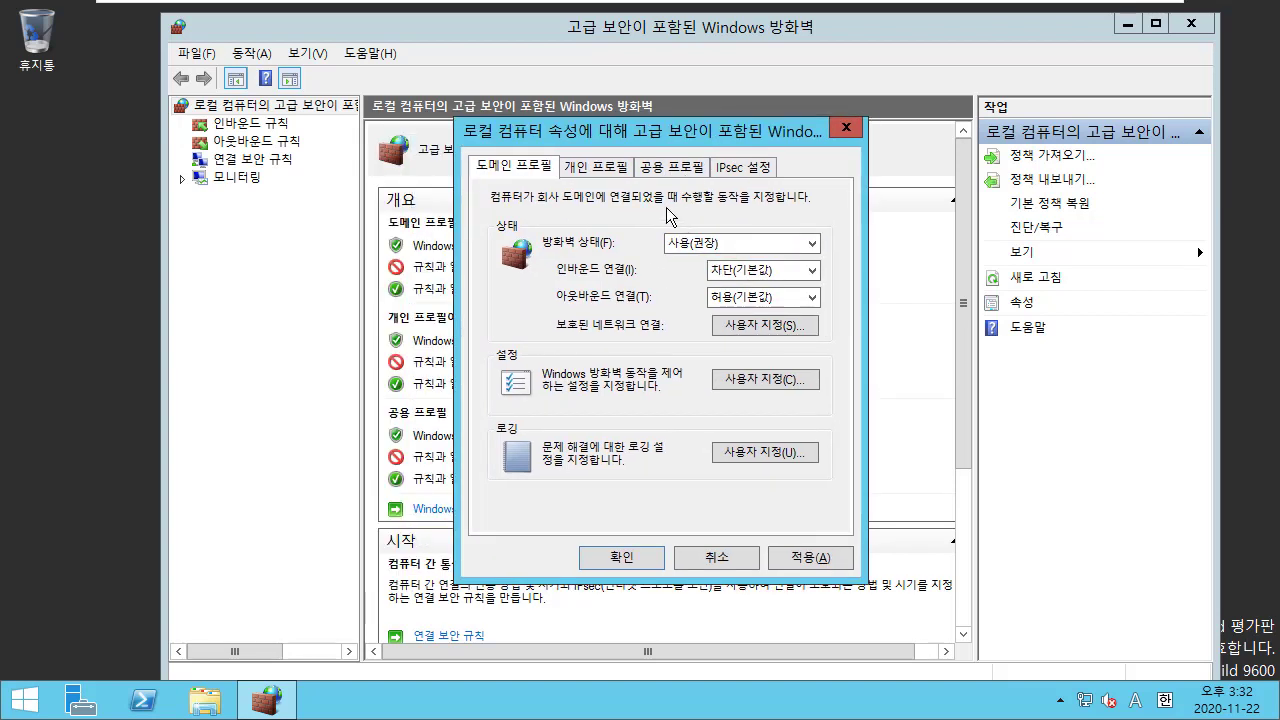
pyautogui.moveTo(586, 140); pyautogui.dragTo(557, 148)
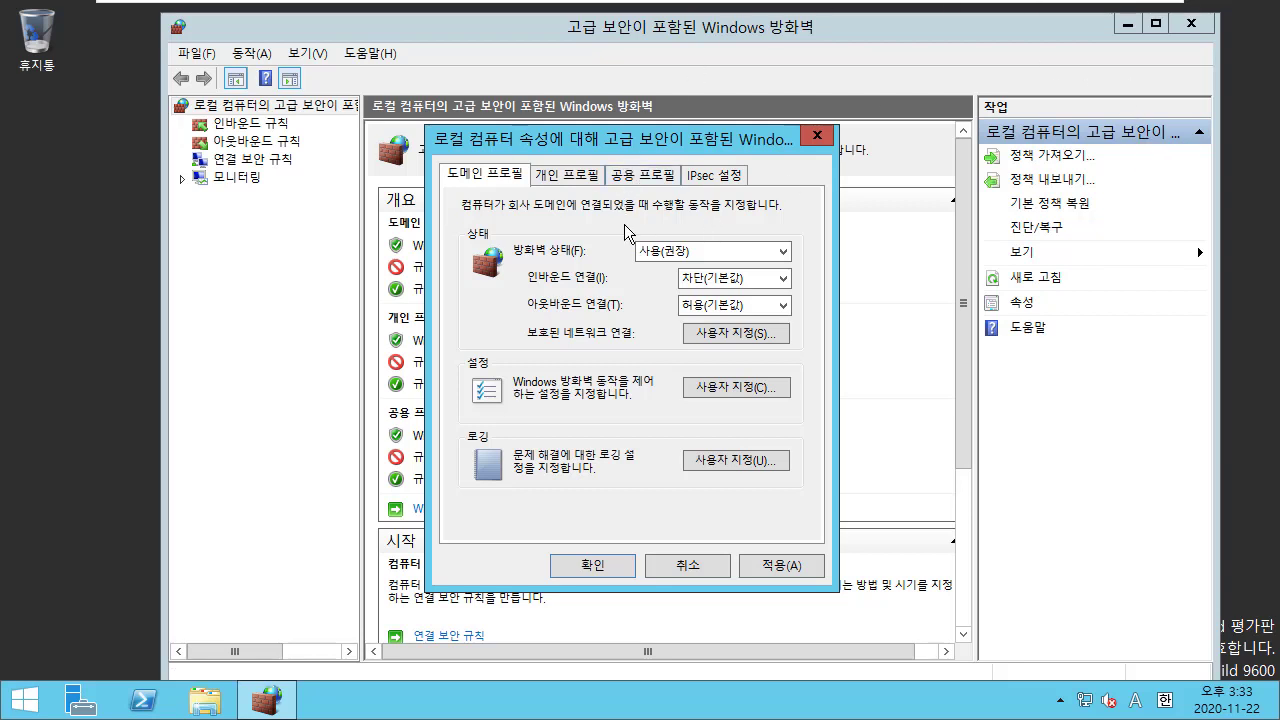
pyautogui.moveTo(652, 146); pyautogui.dragTo(594, 150)
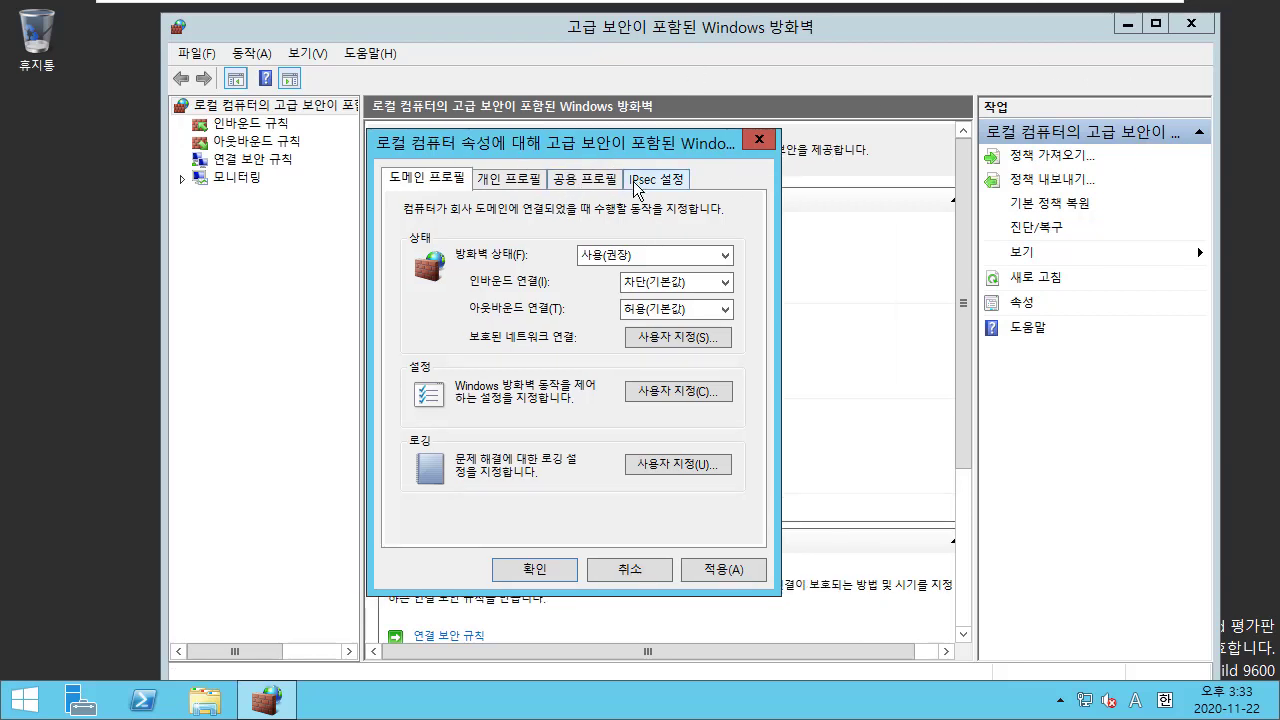
pyautogui.click(758, 140)
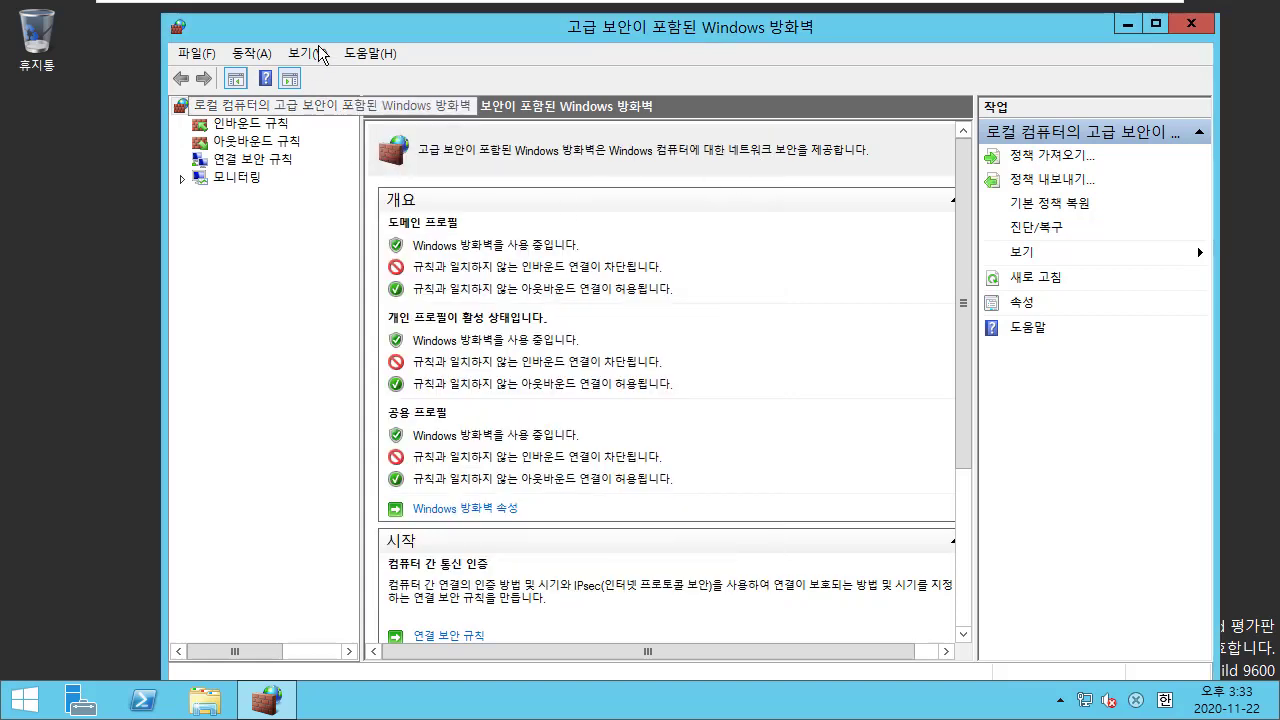
# Step: Examine the firewall's inbound and outbound rule lists, ending on the inbound rules
pyautogui.moveTo(343, 30); pyautogui.dragTo(325, 26)
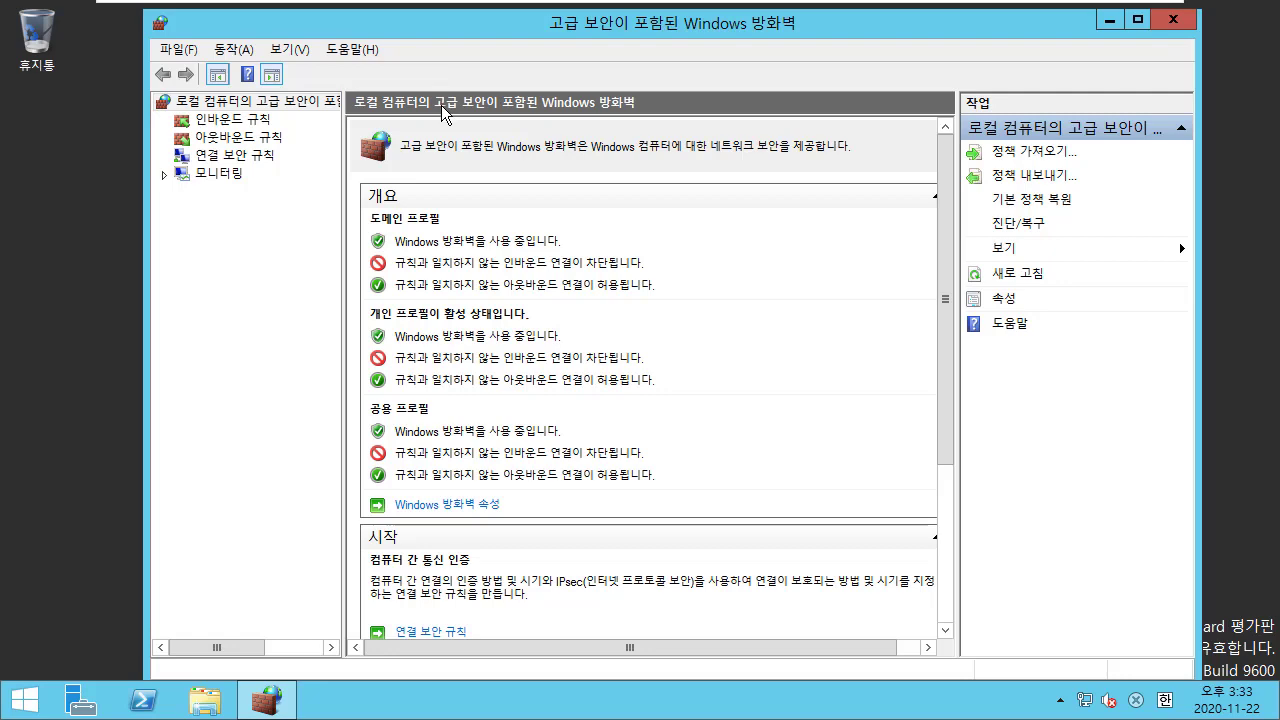
pyautogui.click(259, 122)
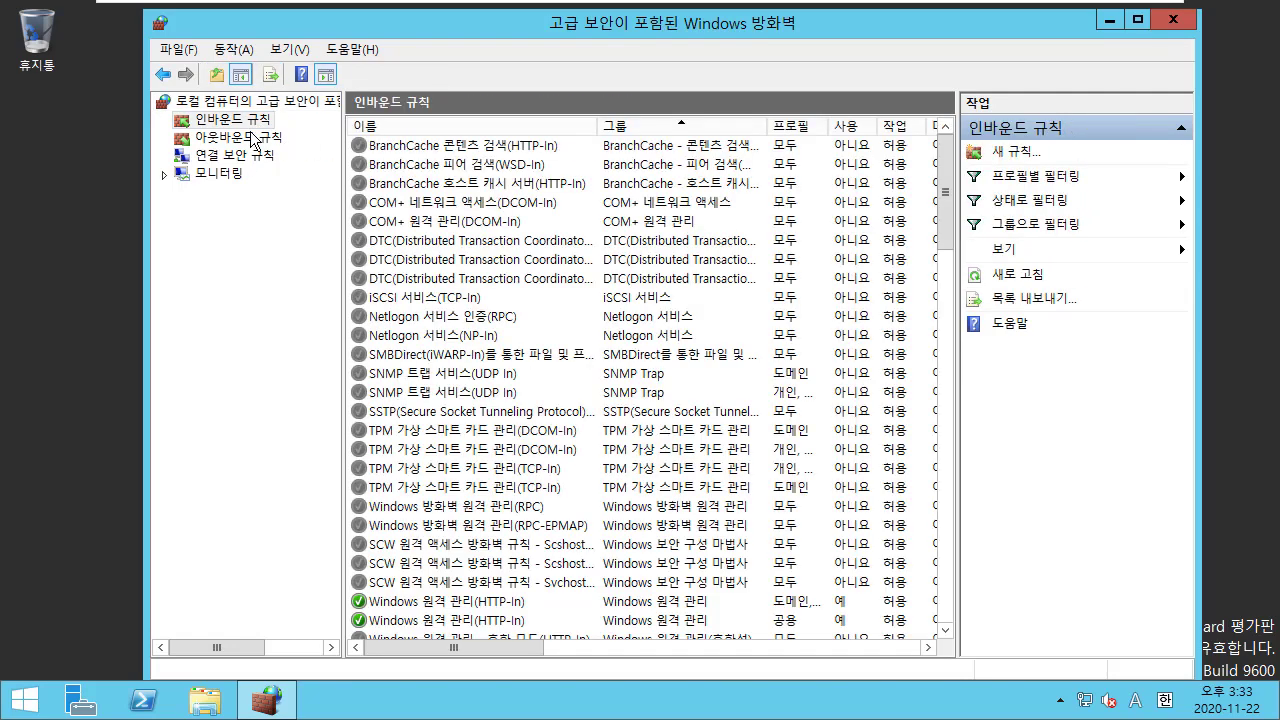
pyautogui.click(253, 138)
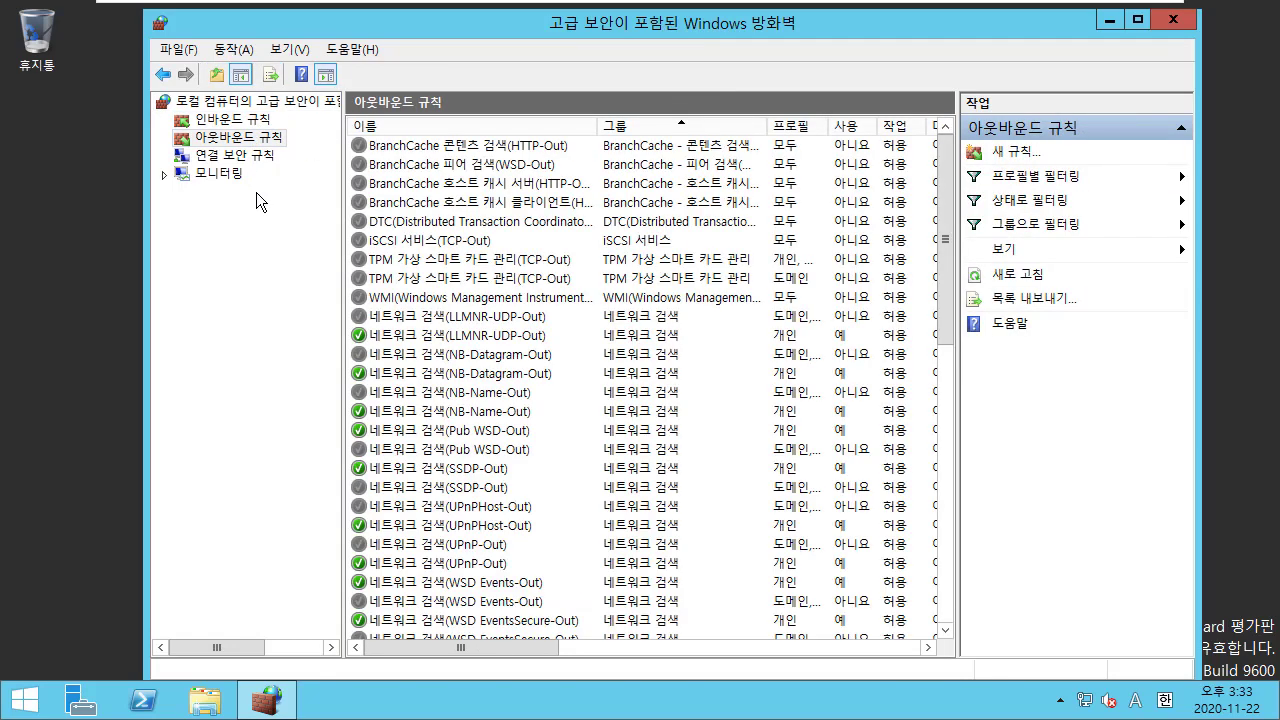
pyautogui.press('Up')
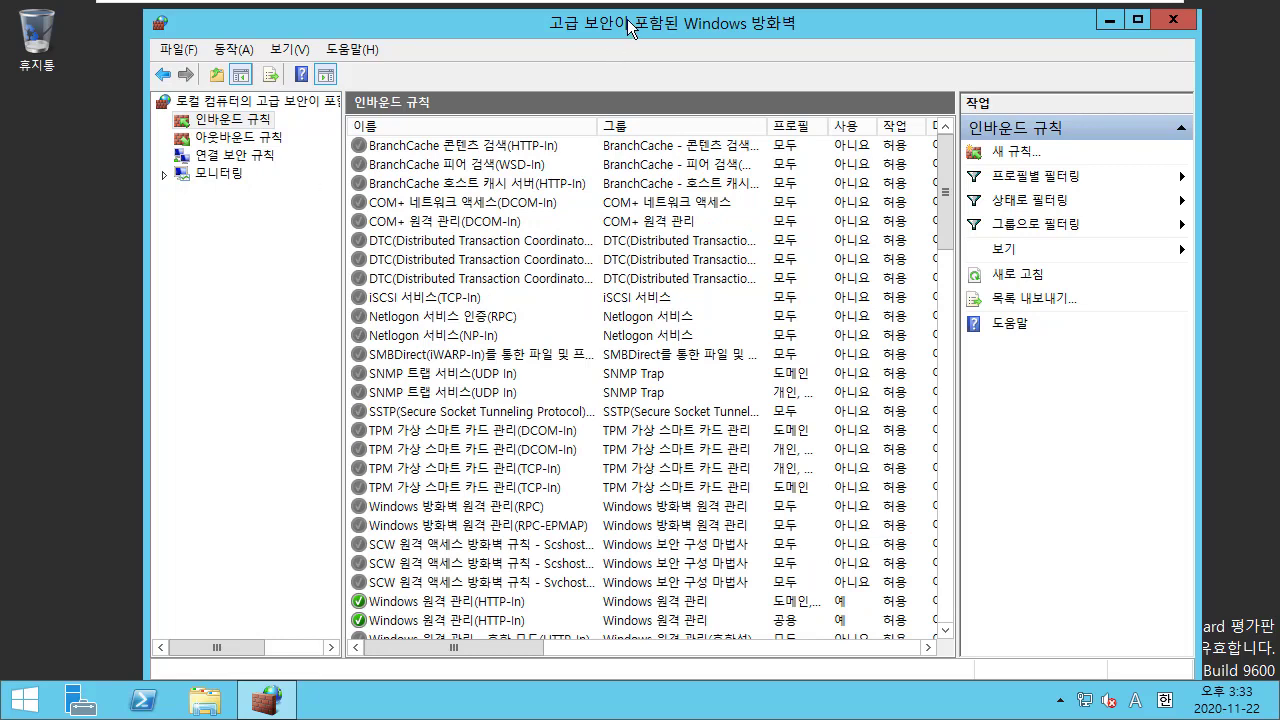
pyautogui.moveTo(630, 28); pyautogui.dragTo(620, 27)
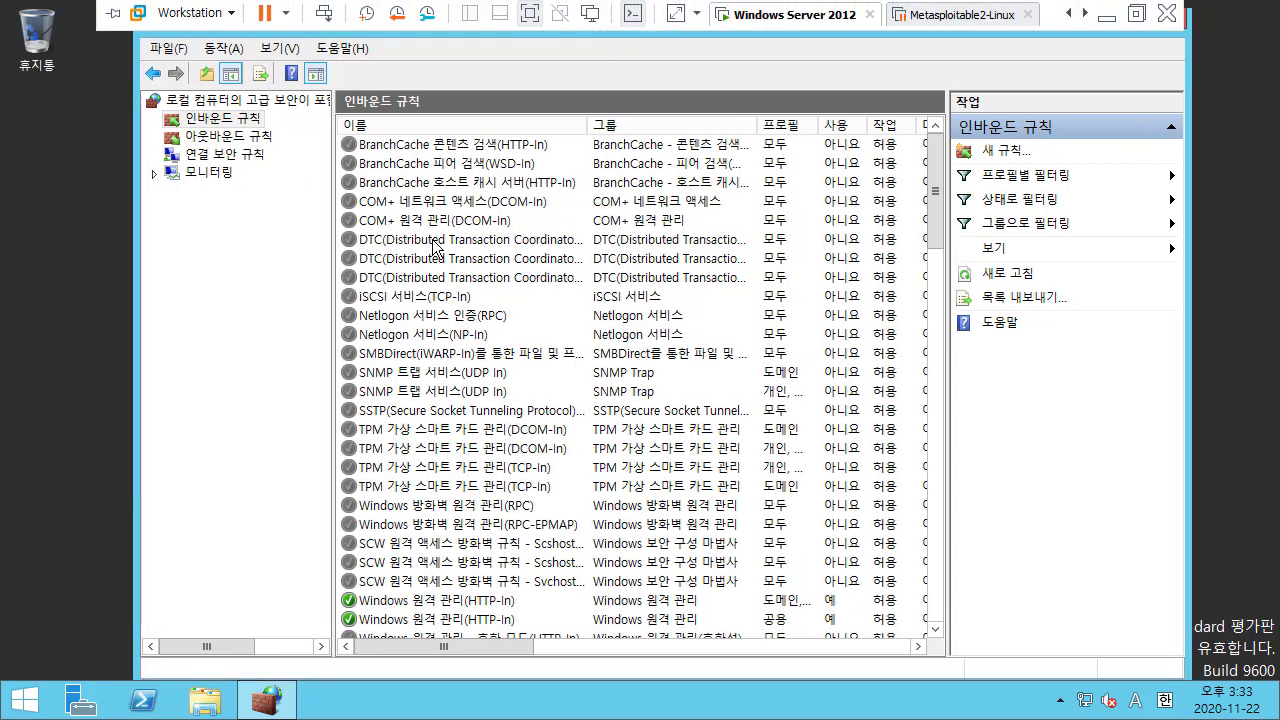
pyautogui.moveTo(462, 37); pyautogui.dragTo(462, 70)
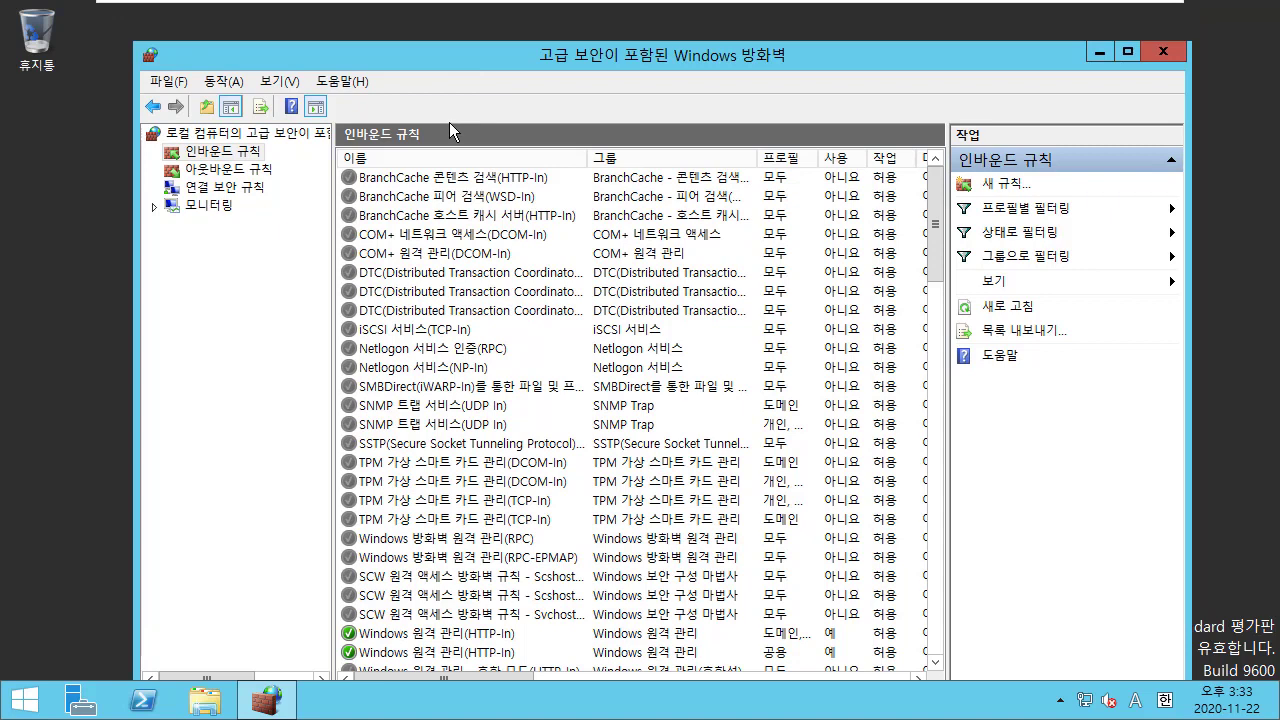
# Step: Switch to the Microsoft Whiteboard diagram and outline section 1 of the middle rectangle in green
pyautogui.moveTo(1060, 5)
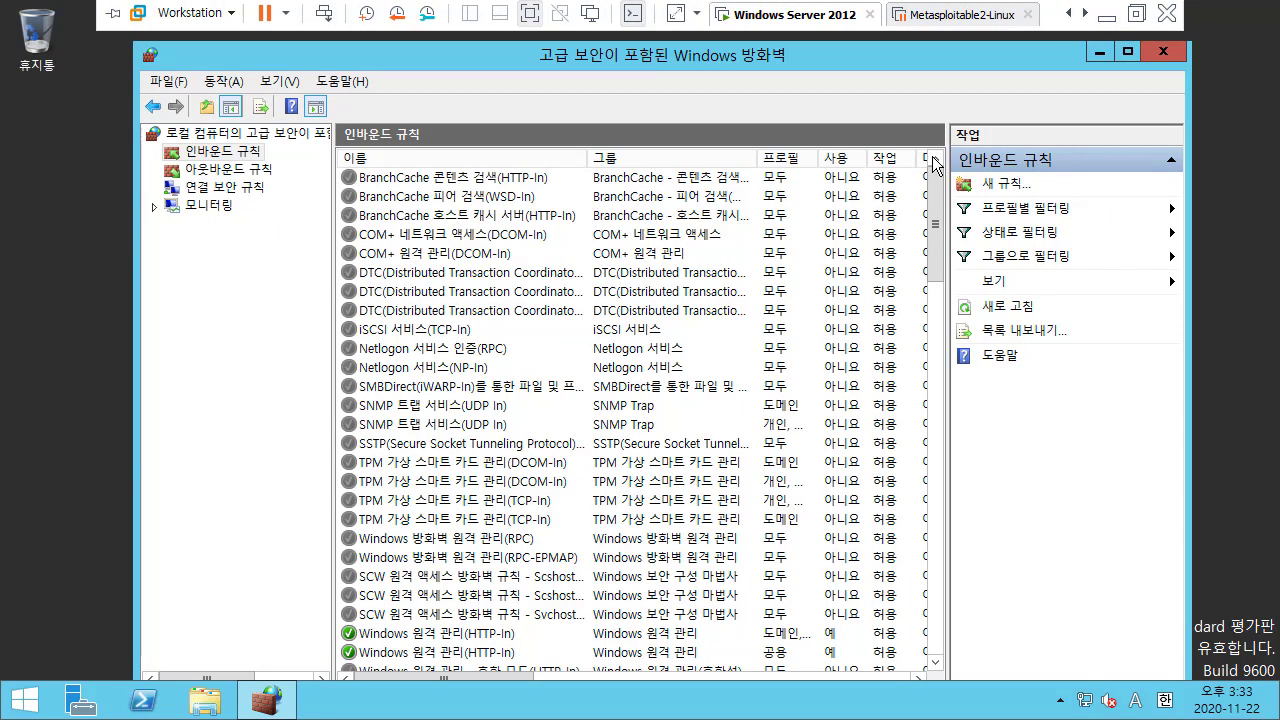
pyautogui.click(1110, 15)
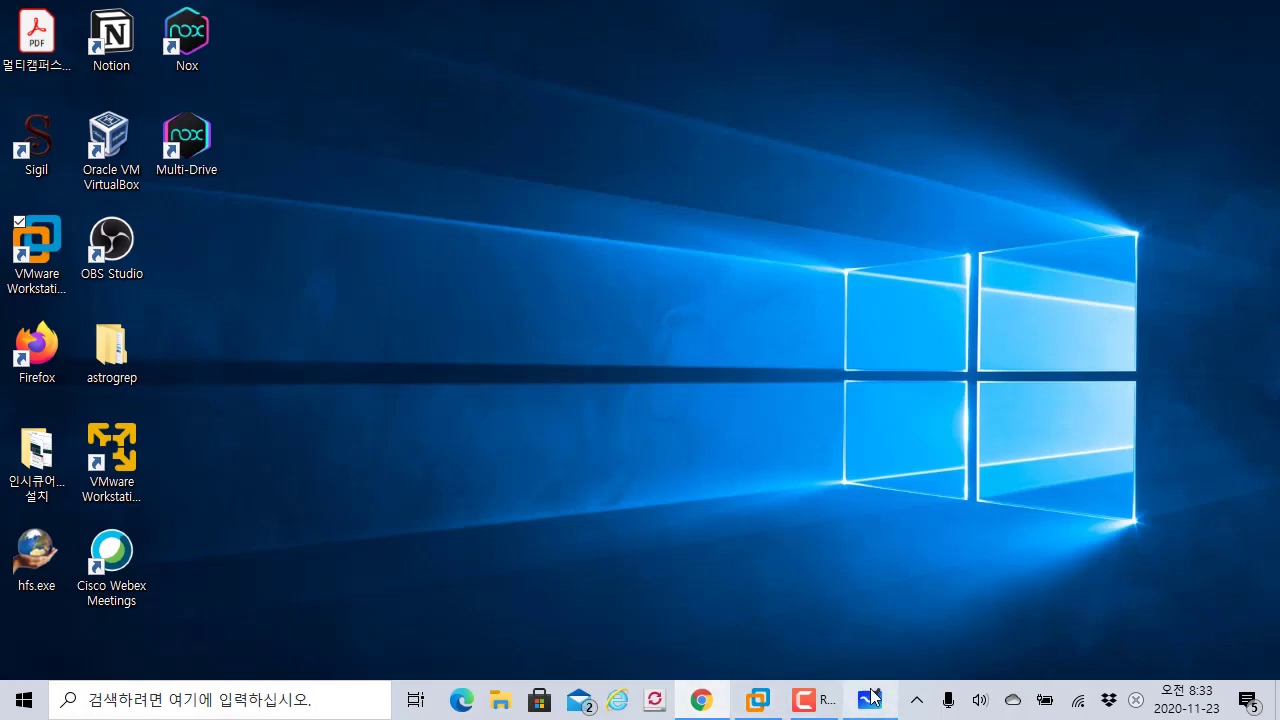
pyautogui.hotkey('alt', 'Tab')
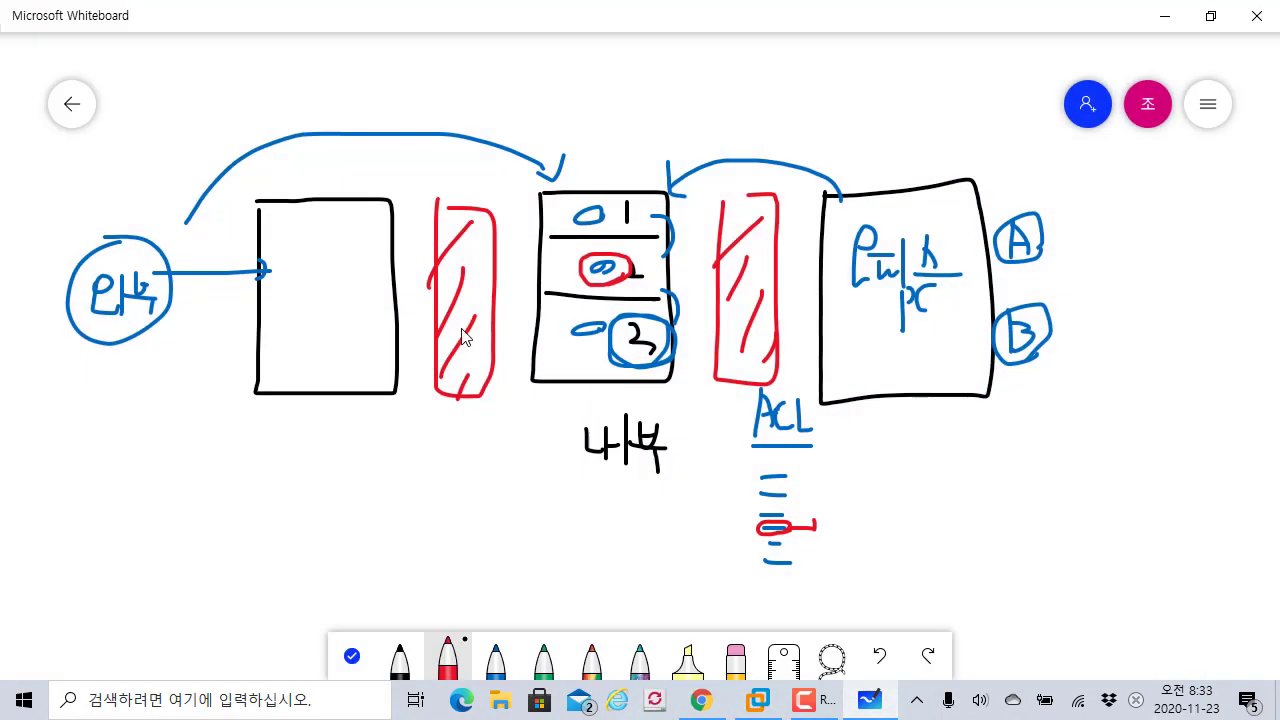
pyautogui.click(544, 645)
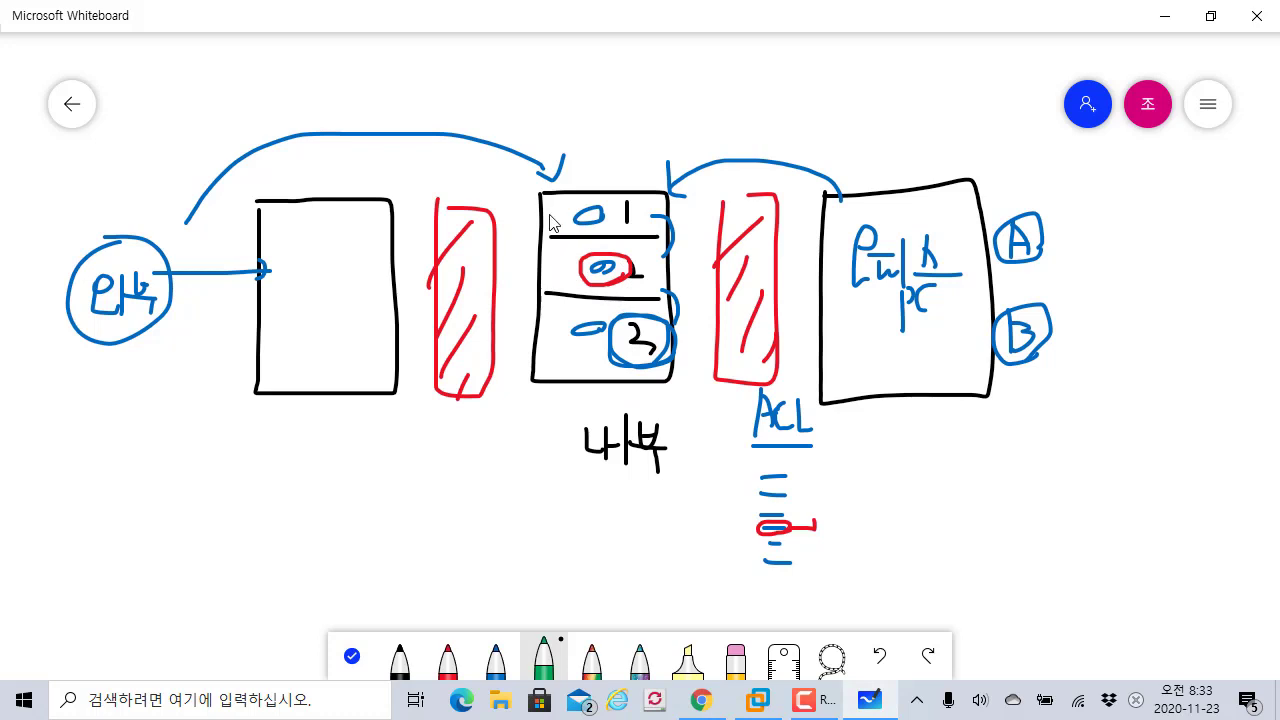
pyautogui.moveTo(547, 202)
pyautogui.mouseDown()
pyautogui.moveTo(550, 240)
pyautogui.moveTo(680, 240)
pyautogui.moveTo(652, 200)
pyautogui.moveTo(547, 195)
pyautogui.mouseUp()
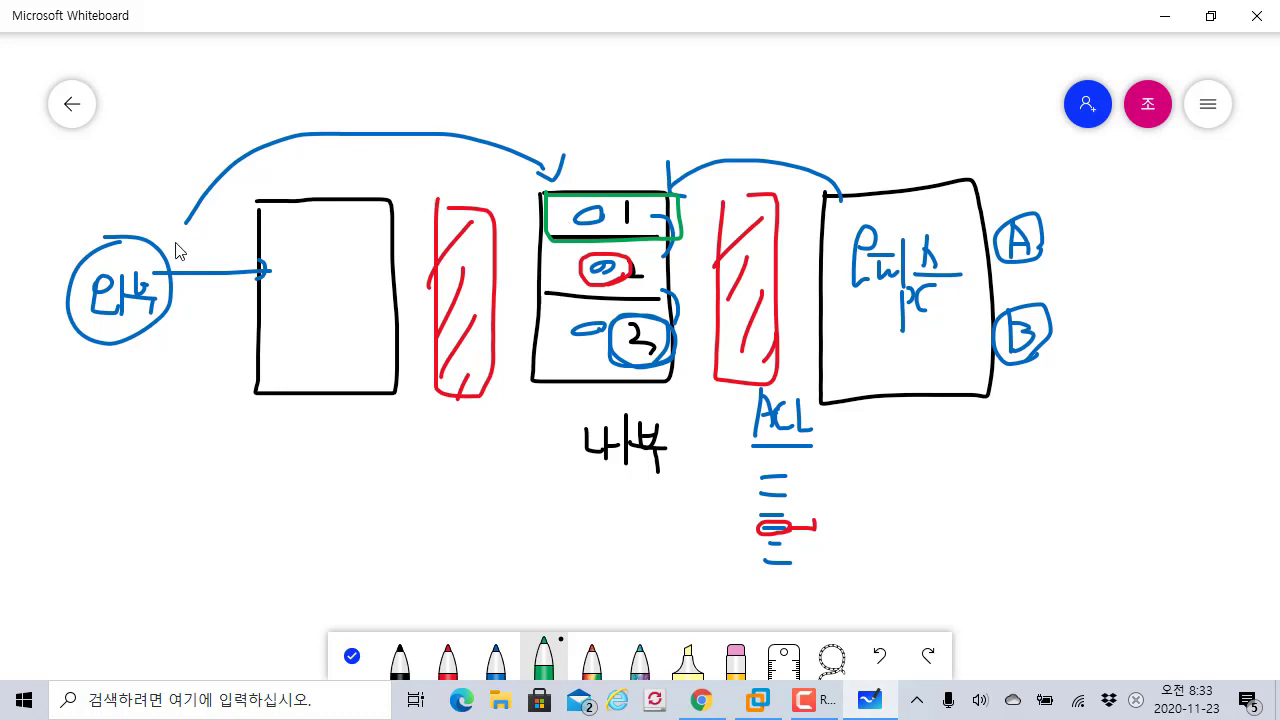
# Step: Draw green arrows toward section 1 from the external circle, from section 2, and from the office rectangle across the second barrier
pyautogui.moveTo(175, 242)
pyautogui.mouseDown()
pyautogui.moveTo(440, 137)
pyautogui.moveTo(546, 182)
pyautogui.mouseUp()
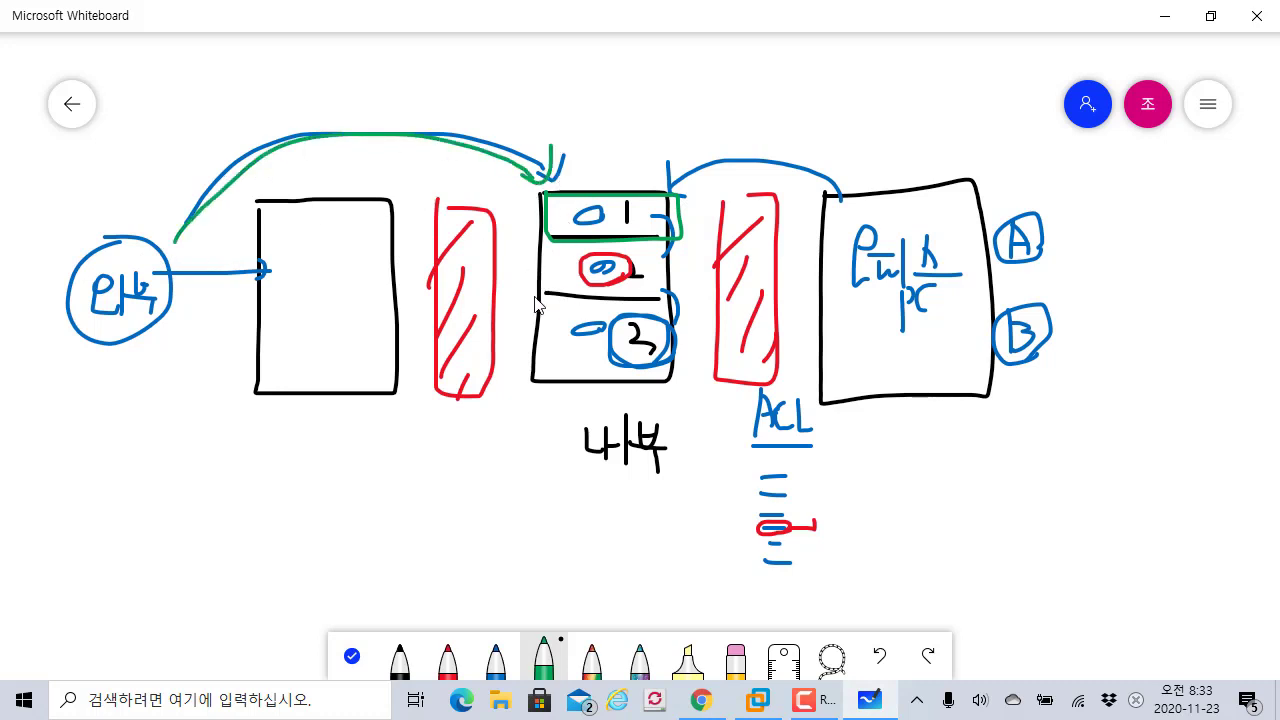
pyautogui.moveTo(541, 276)
pyautogui.mouseDown()
pyautogui.moveTo(513, 246)
pyautogui.moveTo(540, 206)
pyautogui.mouseUp()
pyautogui.moveTo(822, 228)
pyautogui.mouseDown()
pyautogui.moveTo(710, 215)
pyautogui.moveTo(719, 227)
pyautogui.mouseUp()
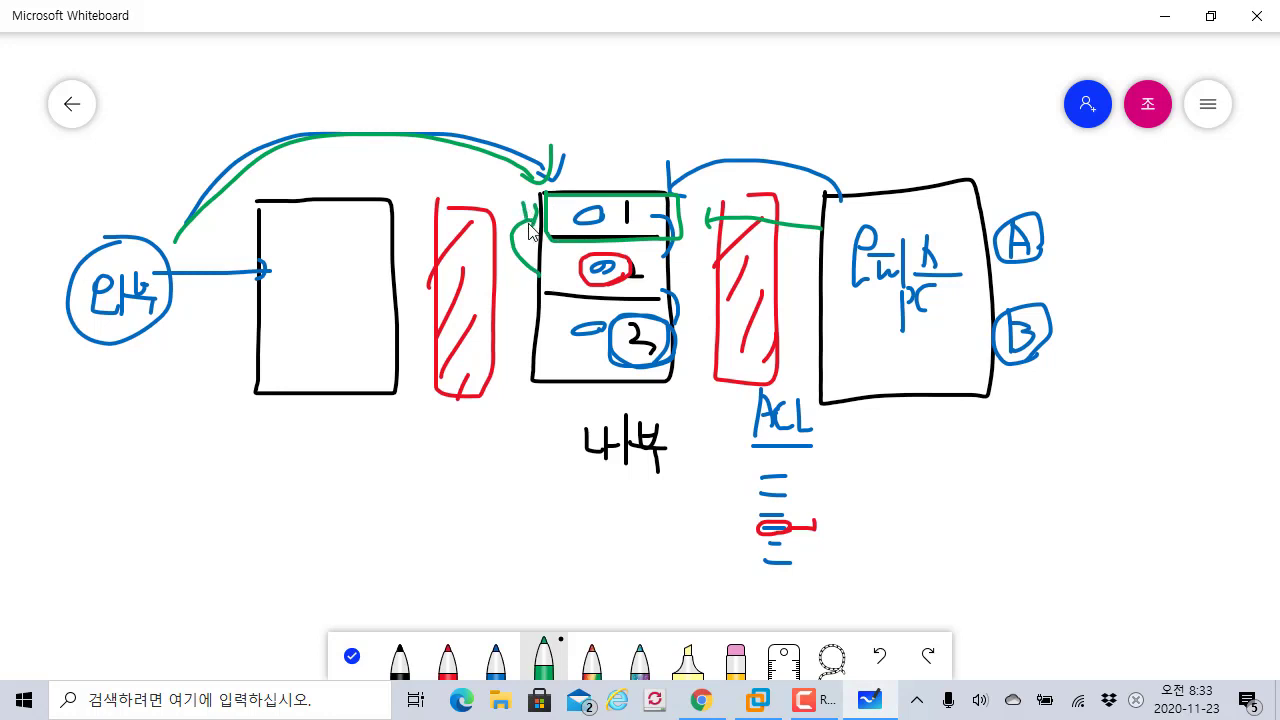
pyautogui.moveTo(525, 201); pyautogui.dragTo(535, 222)
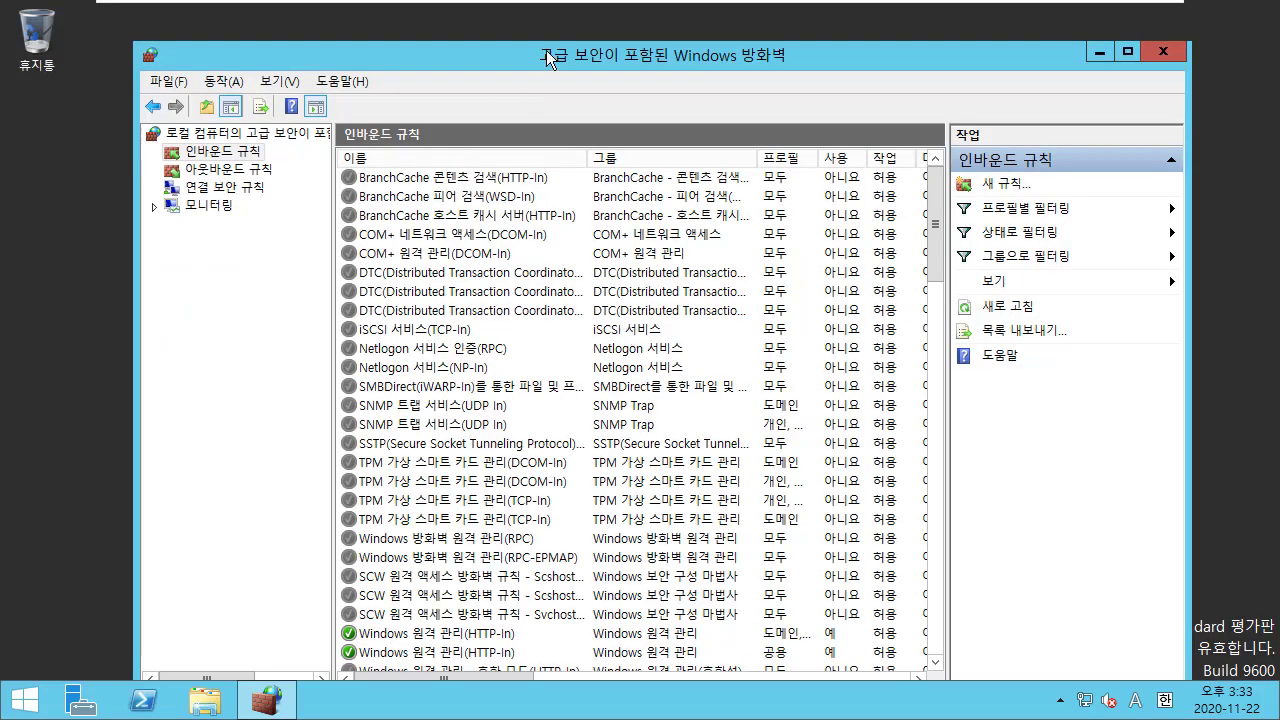
# Step: Return to the Windows Server 2012 virtual machine and display the firewall's outbound rules
pyautogui.moveTo(553, 58); pyautogui.dragTo(637, 58)
pyautogui.click(312, 169)
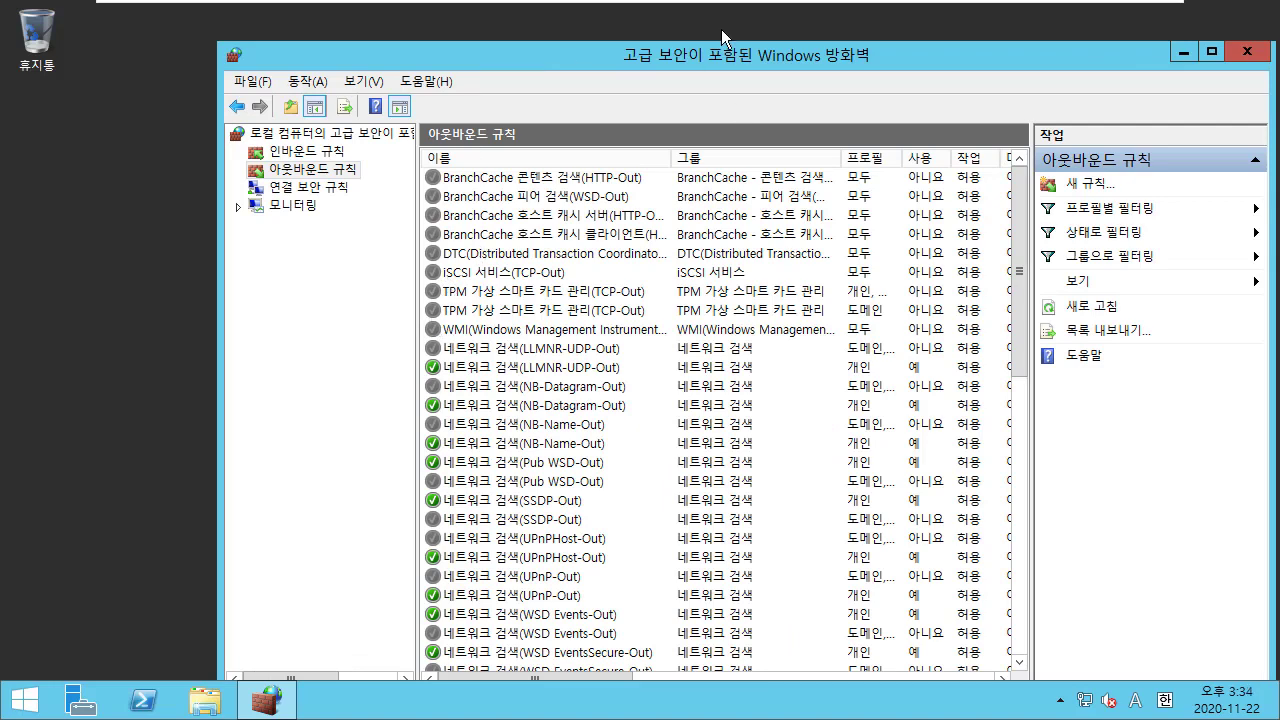
# Step: Switch to the Microsoft Whiteboard diagram, draw green arrows from section 1 to the external side and the office rectangle, and underline the office label
pyautogui.click(1104, 14)
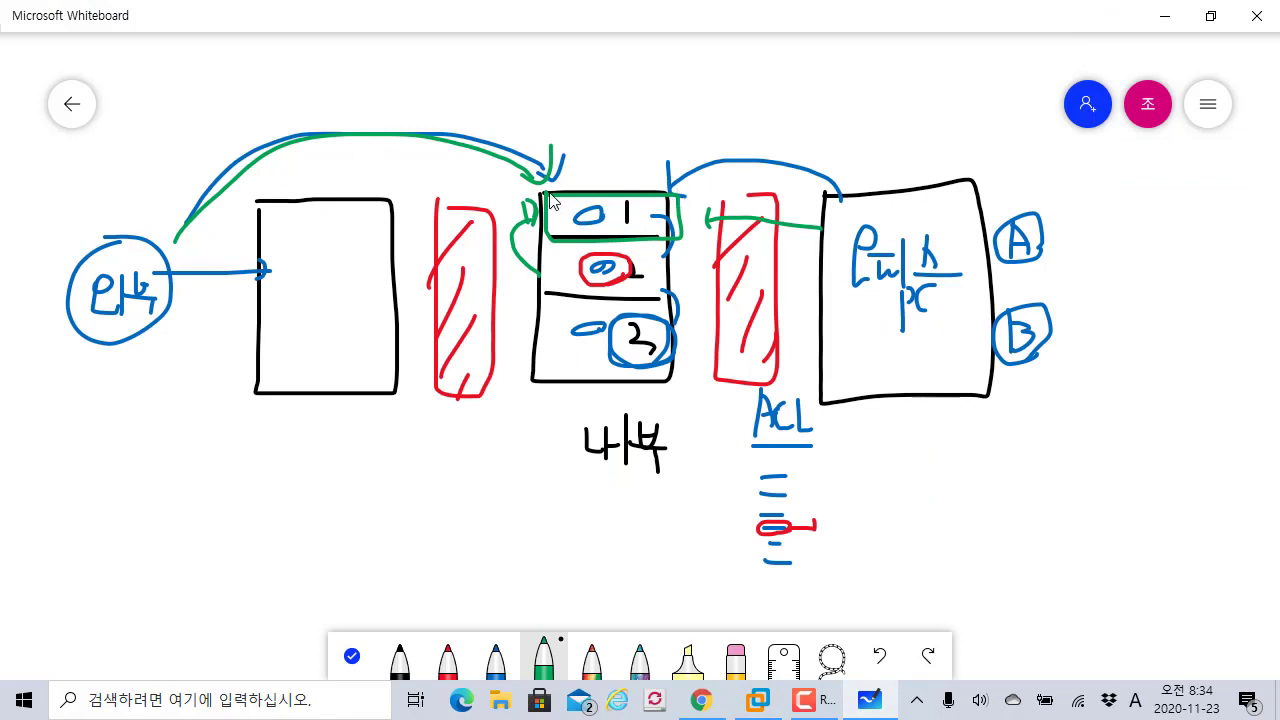
pyautogui.moveTo(597, 190)
pyautogui.mouseDown()
pyautogui.moveTo(503, 96)
pyautogui.moveTo(240, 96)
pyautogui.moveTo(150, 170)
pyautogui.mouseUp()
pyautogui.click(167, 160)
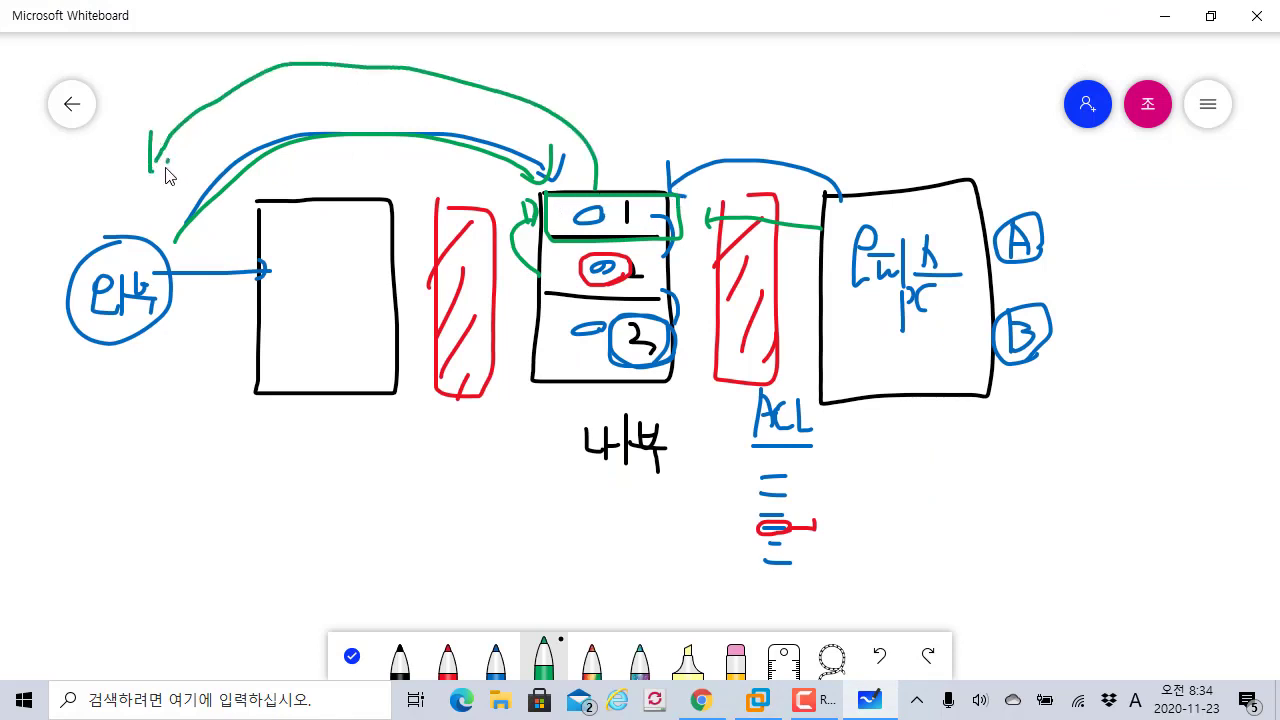
pyautogui.moveTo(666, 182)
pyautogui.mouseDown()
pyautogui.moveTo(712, 112)
pyautogui.moveTo(896, 155)
pyautogui.moveTo(914, 146)
pyautogui.mouseUp()
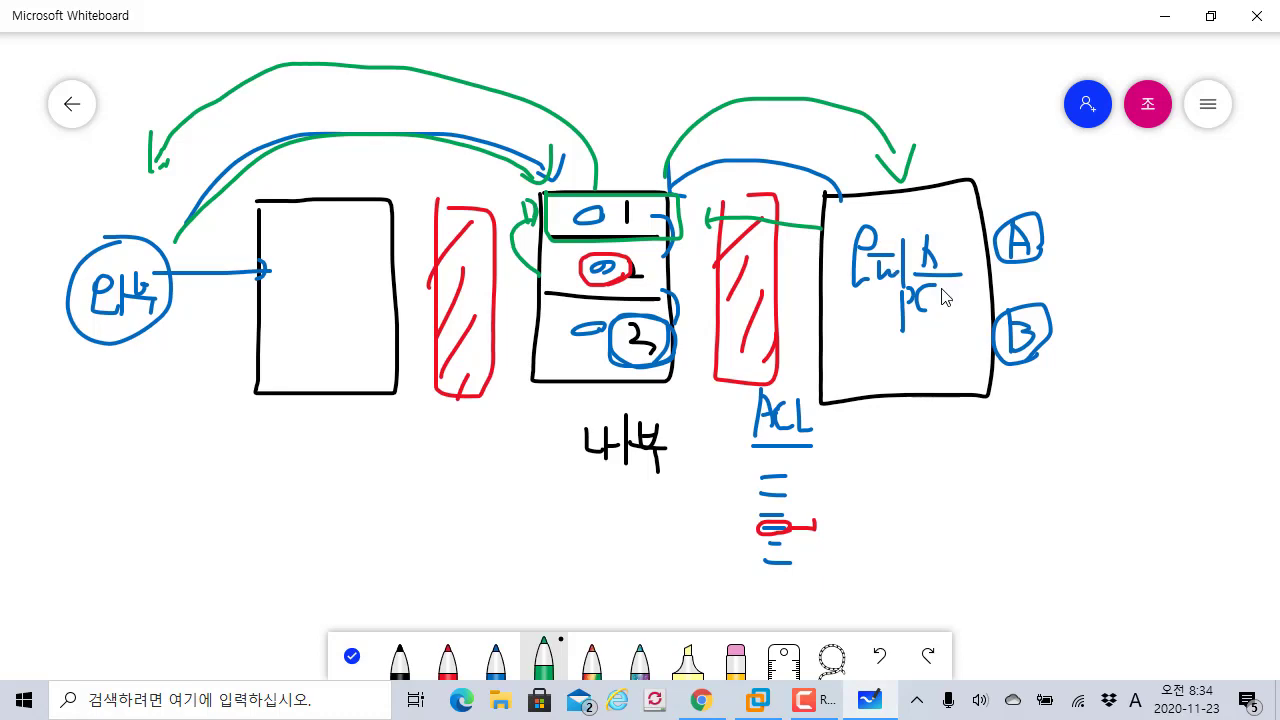
pyautogui.moveTo(852, 328); pyautogui.dragTo(940, 328)
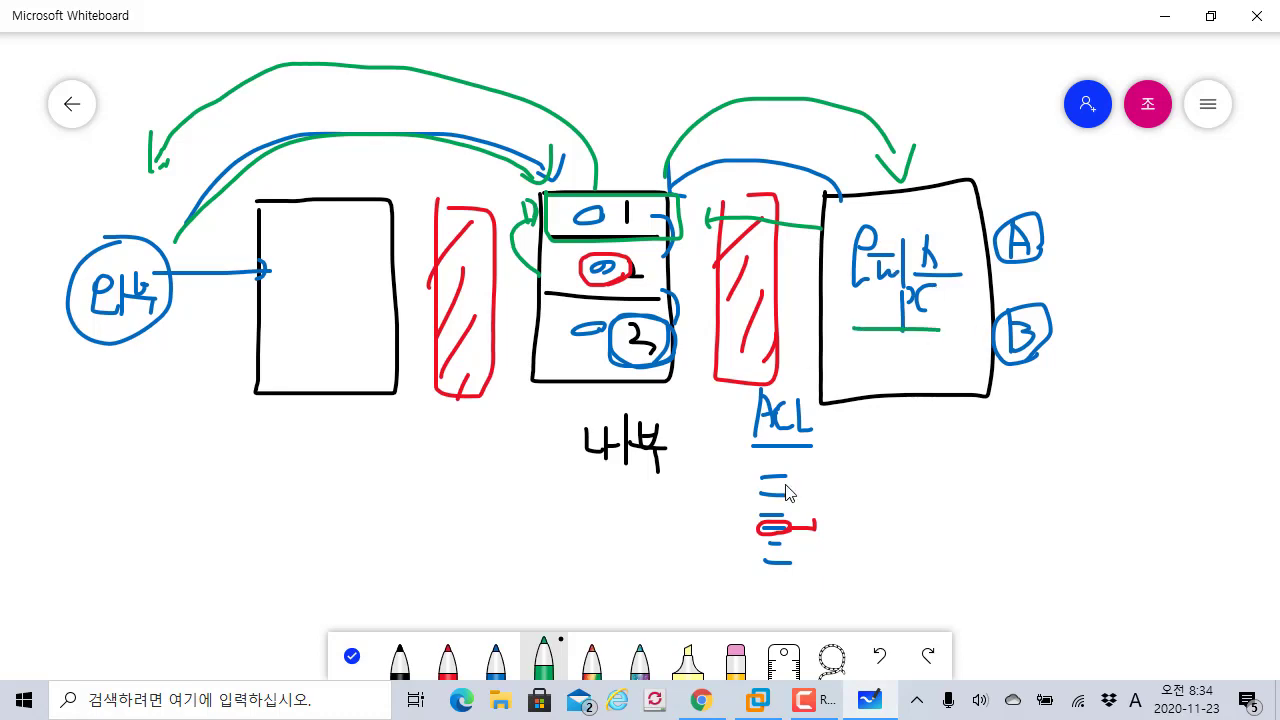
pyautogui.click(757, 700)
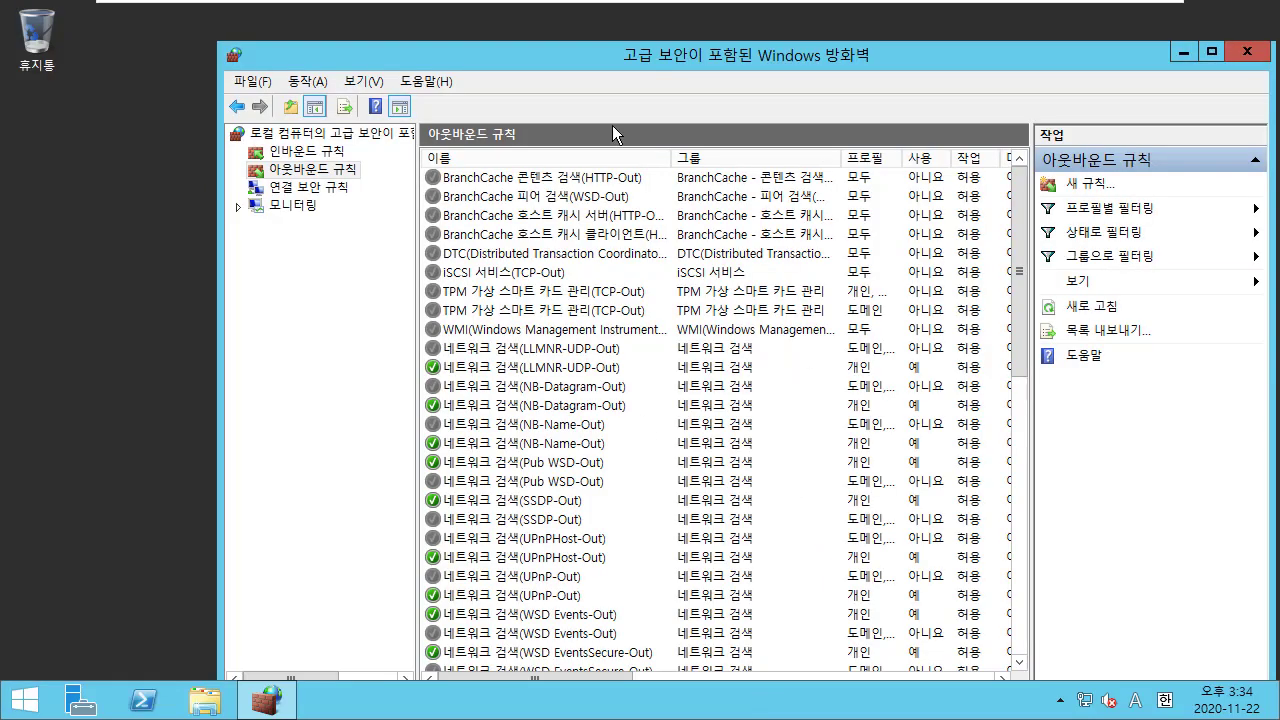
pyautogui.moveTo(602, 61); pyautogui.dragTo(541, 52)
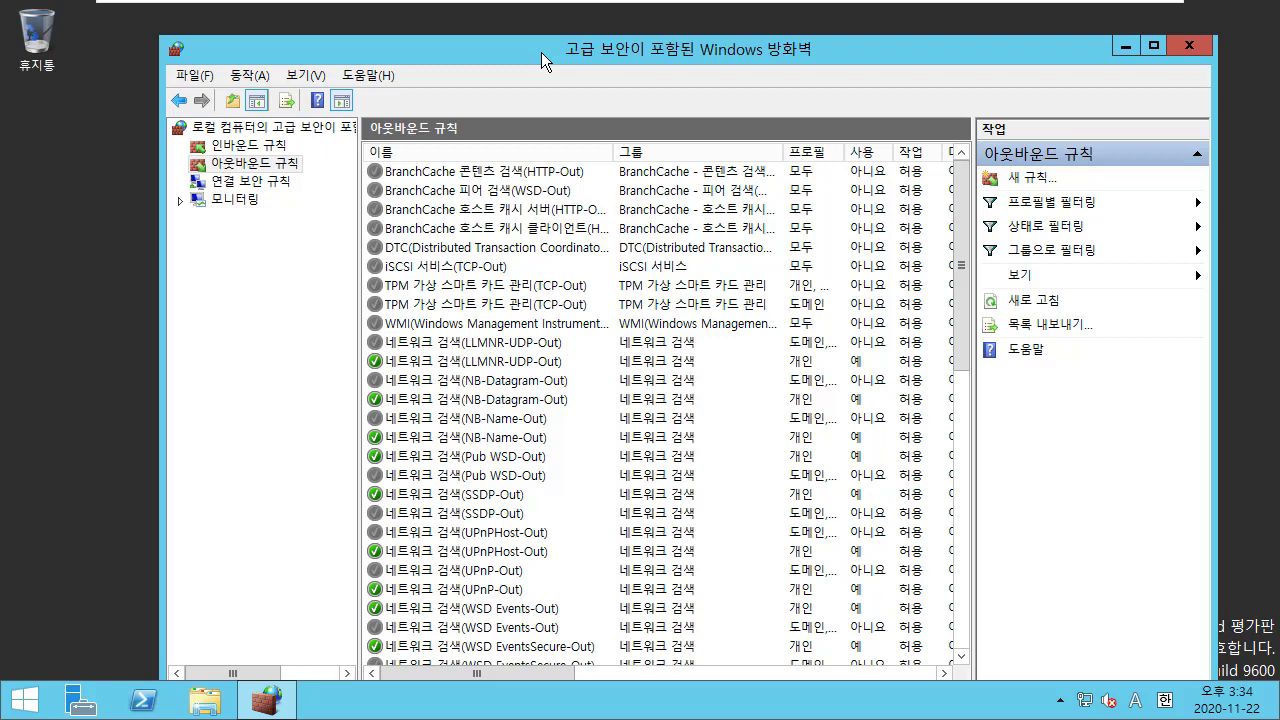
pyautogui.click(25, 700)
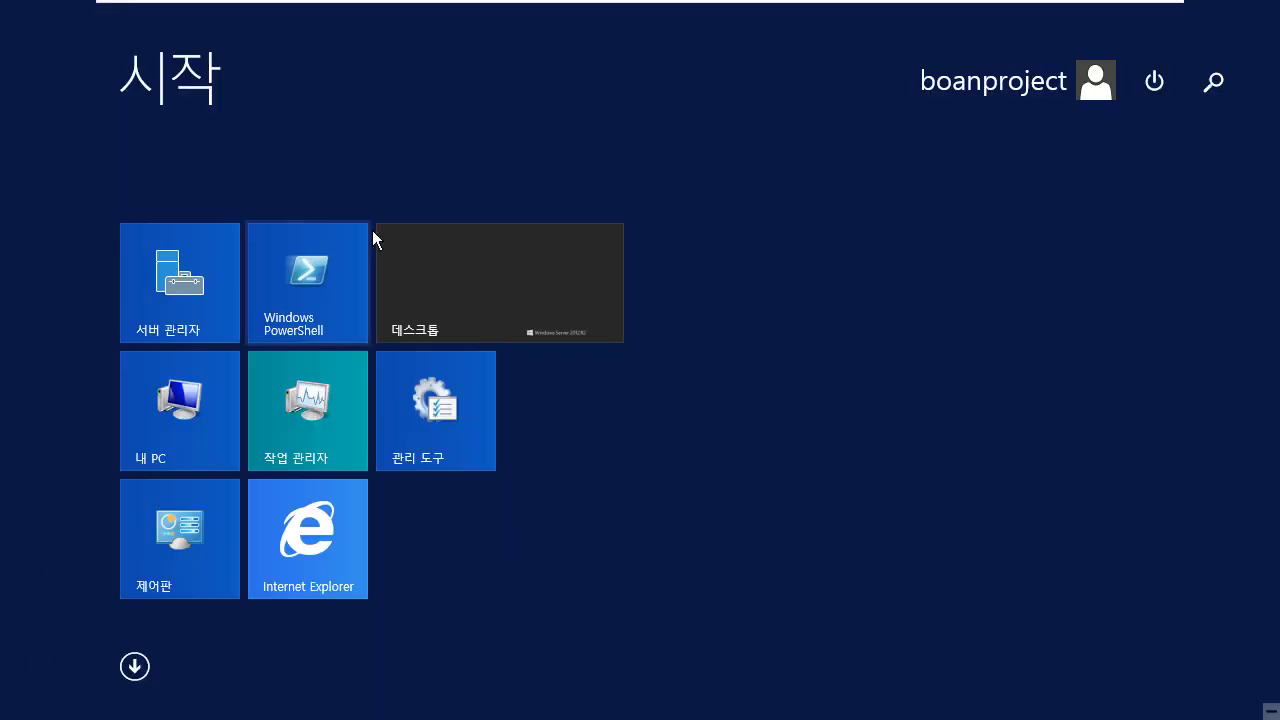
pyautogui.click(319, 512)
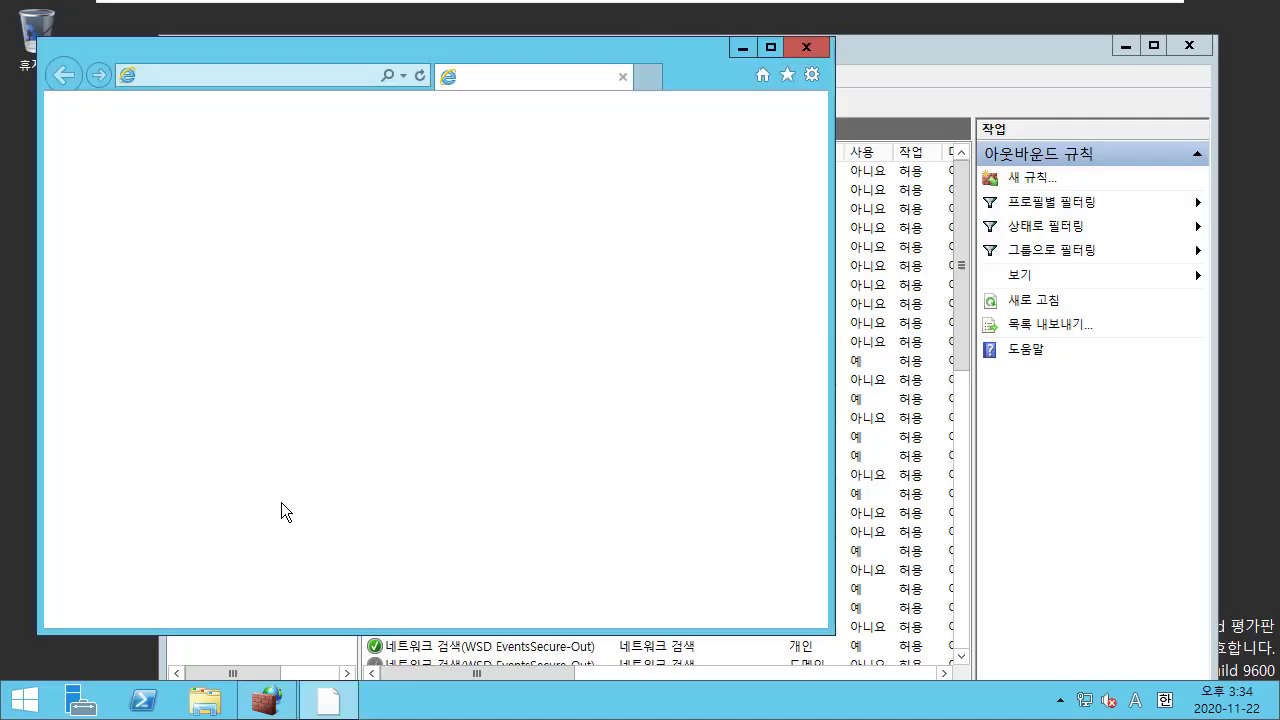
pyautogui.click(316, 78)
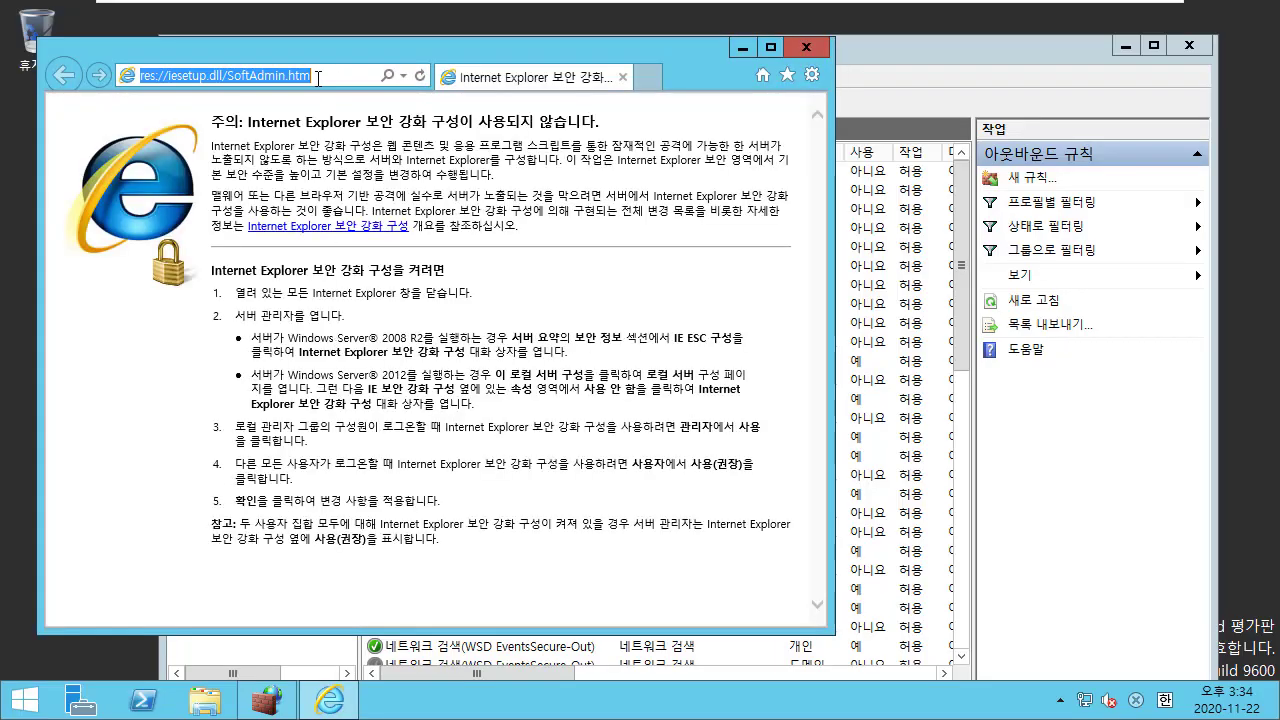
pyautogui.write('www.na')
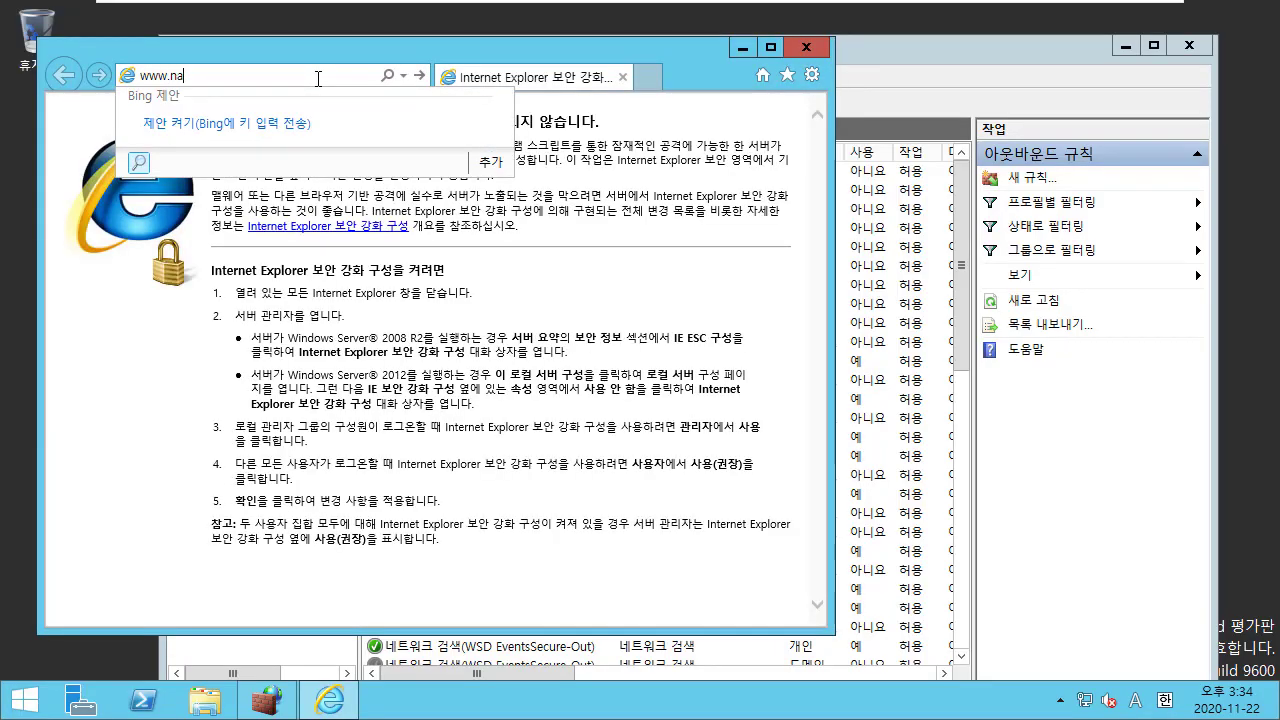
pyautogui.write('ver.')
pyautogui.press('Return')
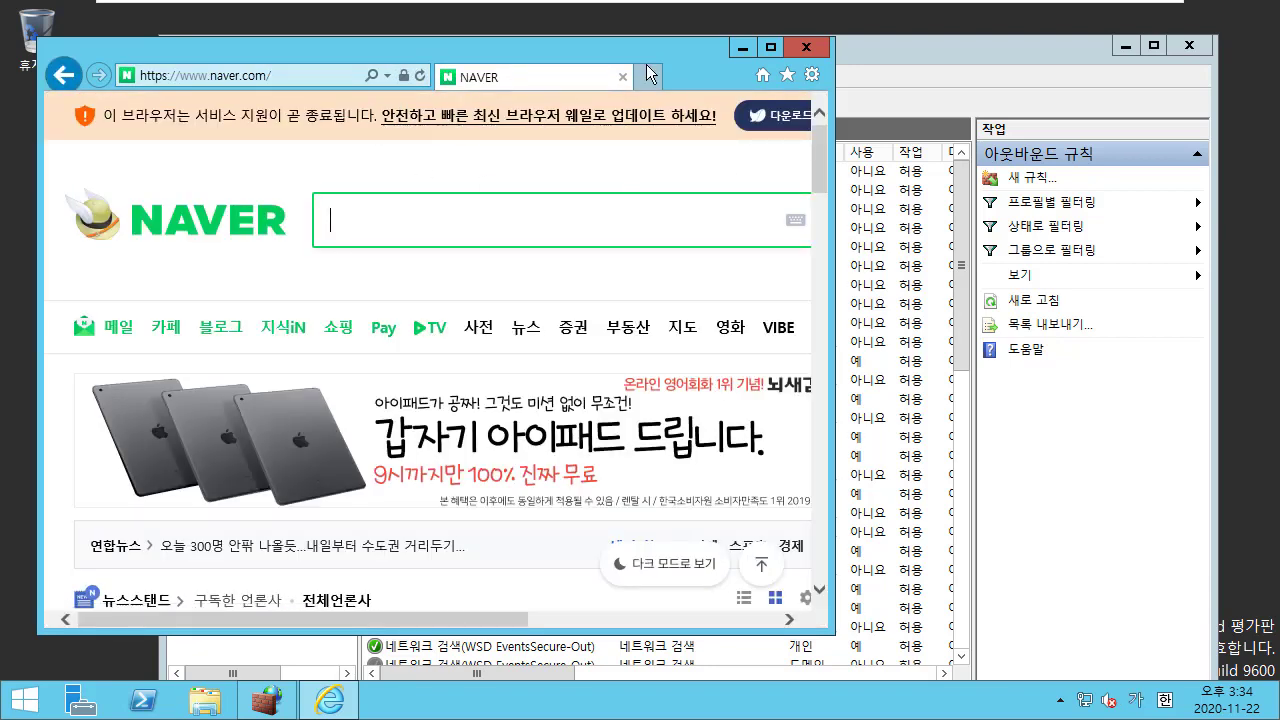
pyautogui.moveTo(648, 53); pyautogui.dragTo(670, 57)
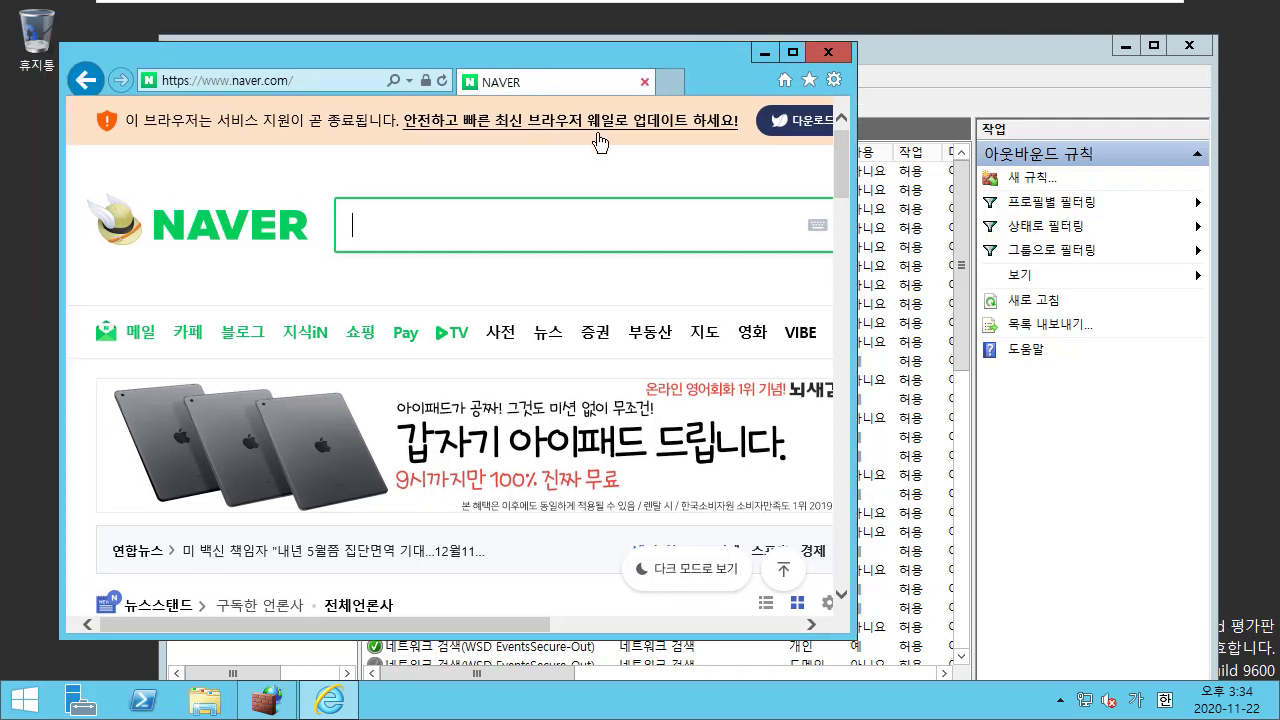
pyautogui.click(829, 52)
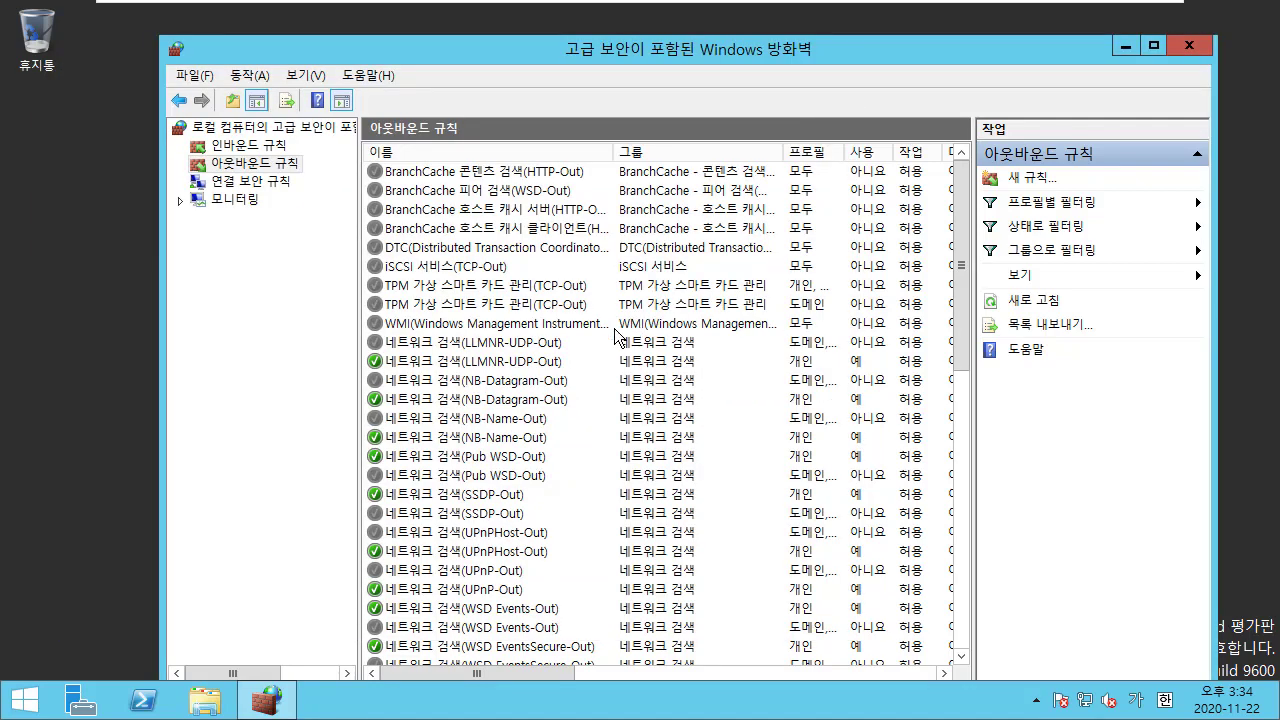
# Step: Examine the outbound rules from beginning to end, focusing on the enabled network discovery LLMNR-UDP-Out rule for the private profile
pyautogui.click(600, 323)
pyautogui.scroll(-9, 598, 290)
pyautogui.scroll(-2, 598, 290)
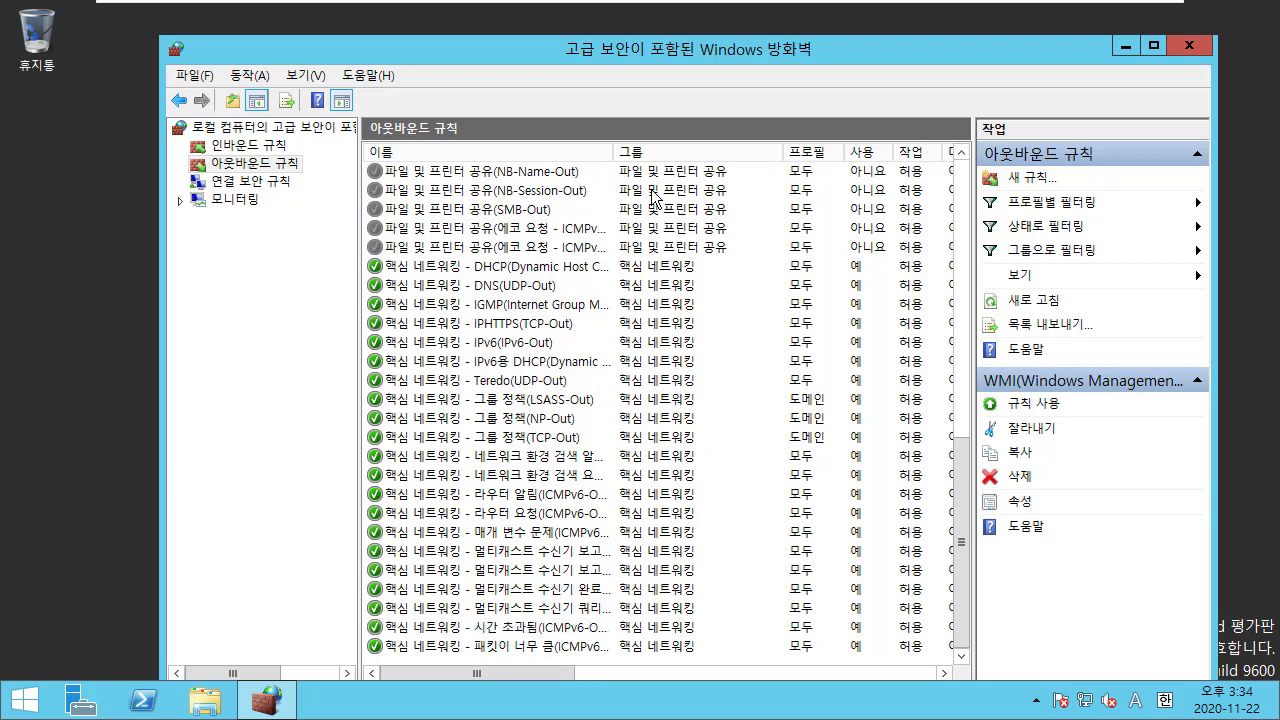
pyautogui.scroll(8, 640, 323)
pyautogui.scroll(3, 640, 323)
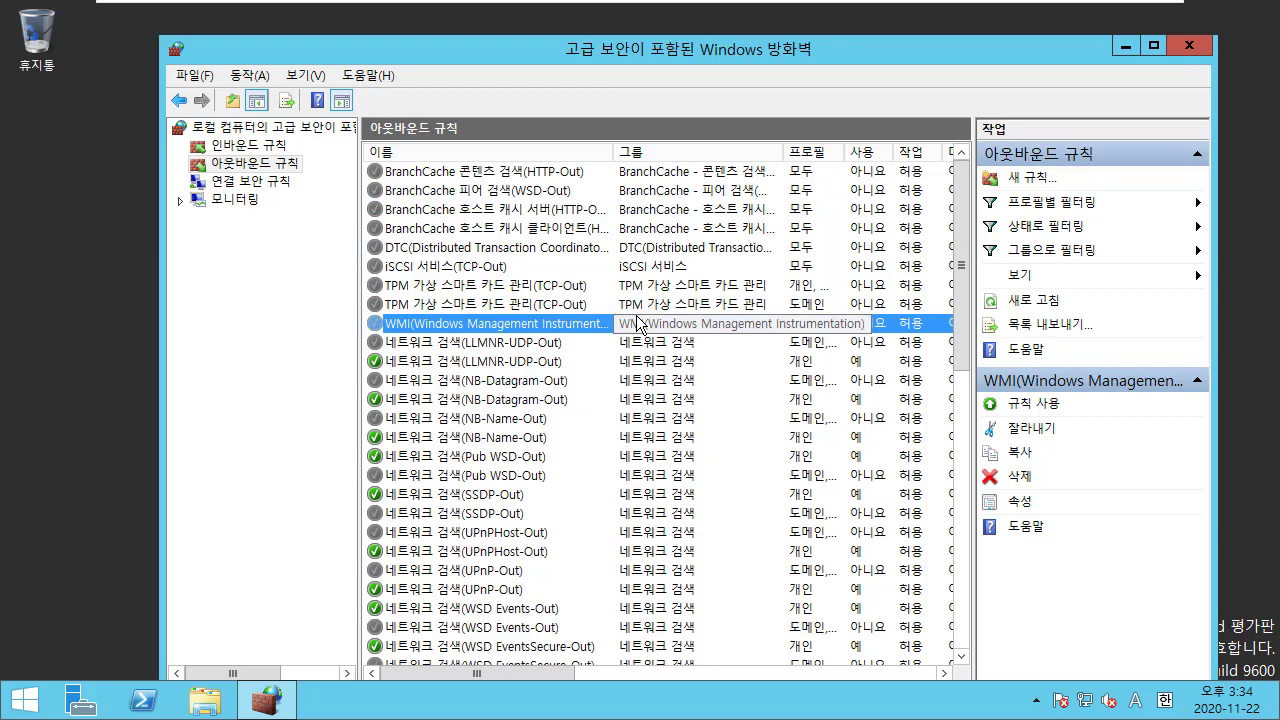
pyautogui.scroll(-8, 637, 323)
pyautogui.moveTo(615, 57); pyautogui.dragTo(519, 37)
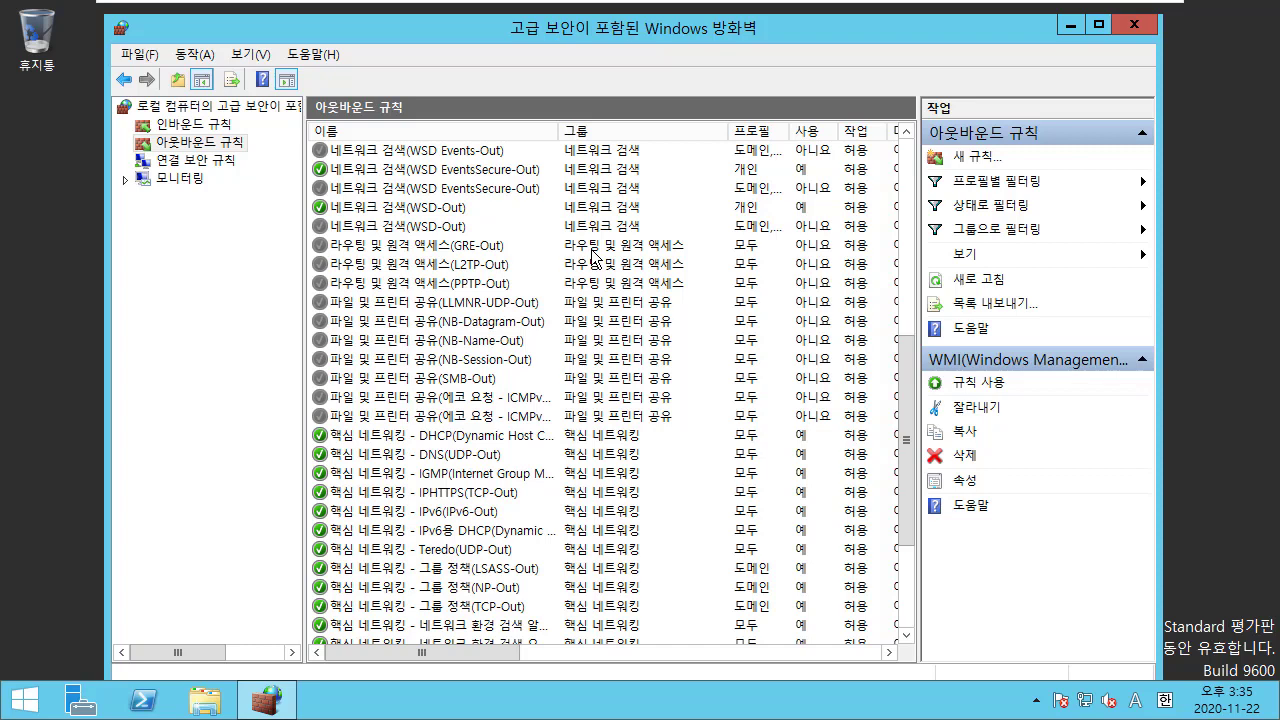
pyautogui.click(172, 146)
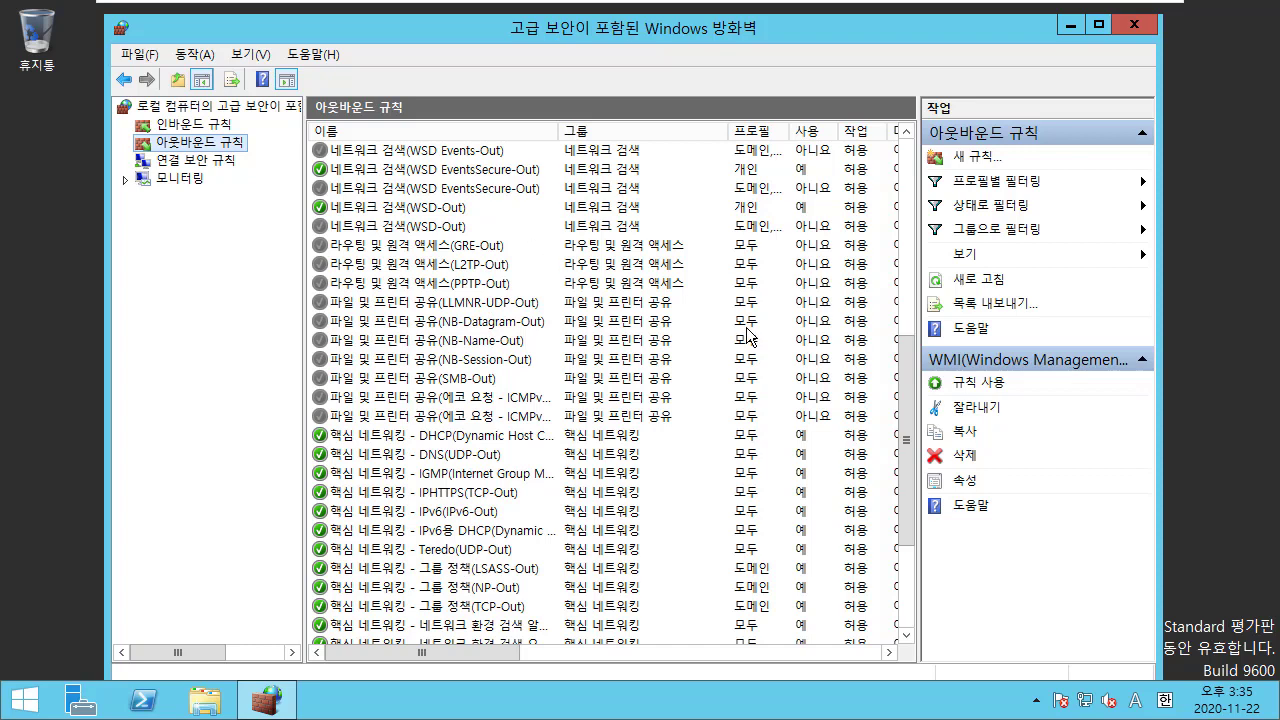
pyautogui.click(666, 247)
pyautogui.scroll(8, 666, 247)
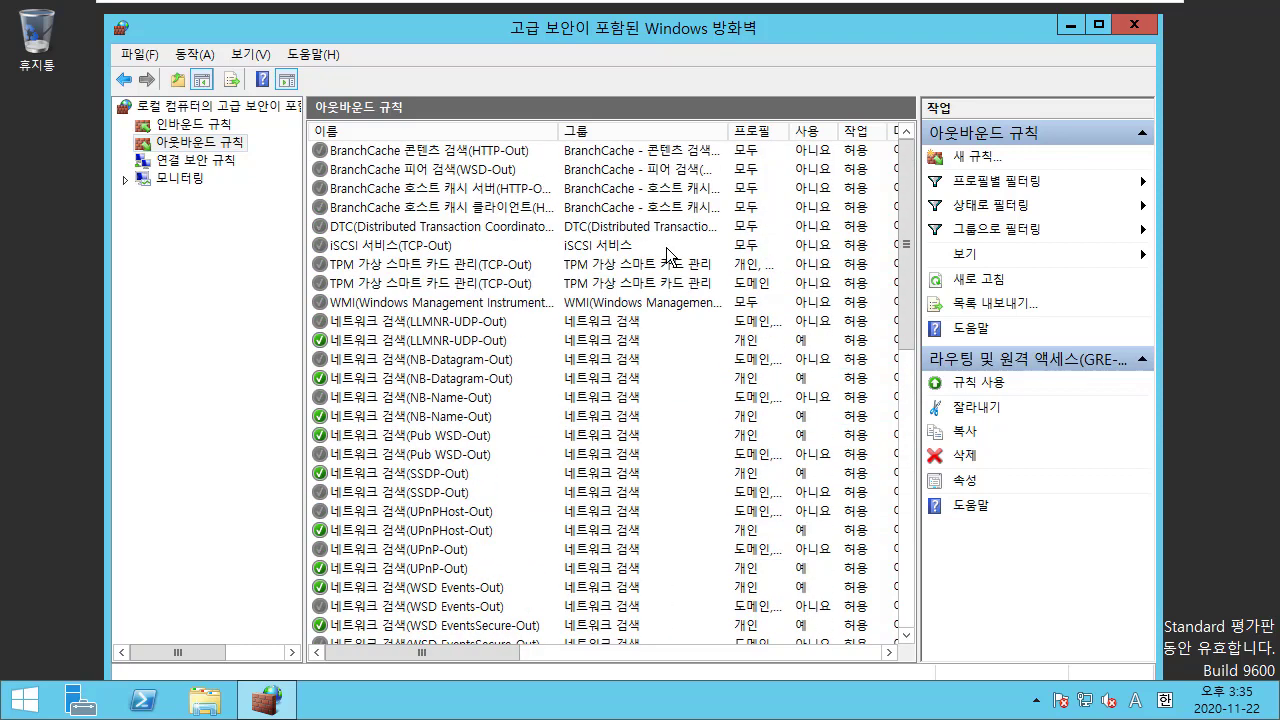
pyautogui.click(521, 344)
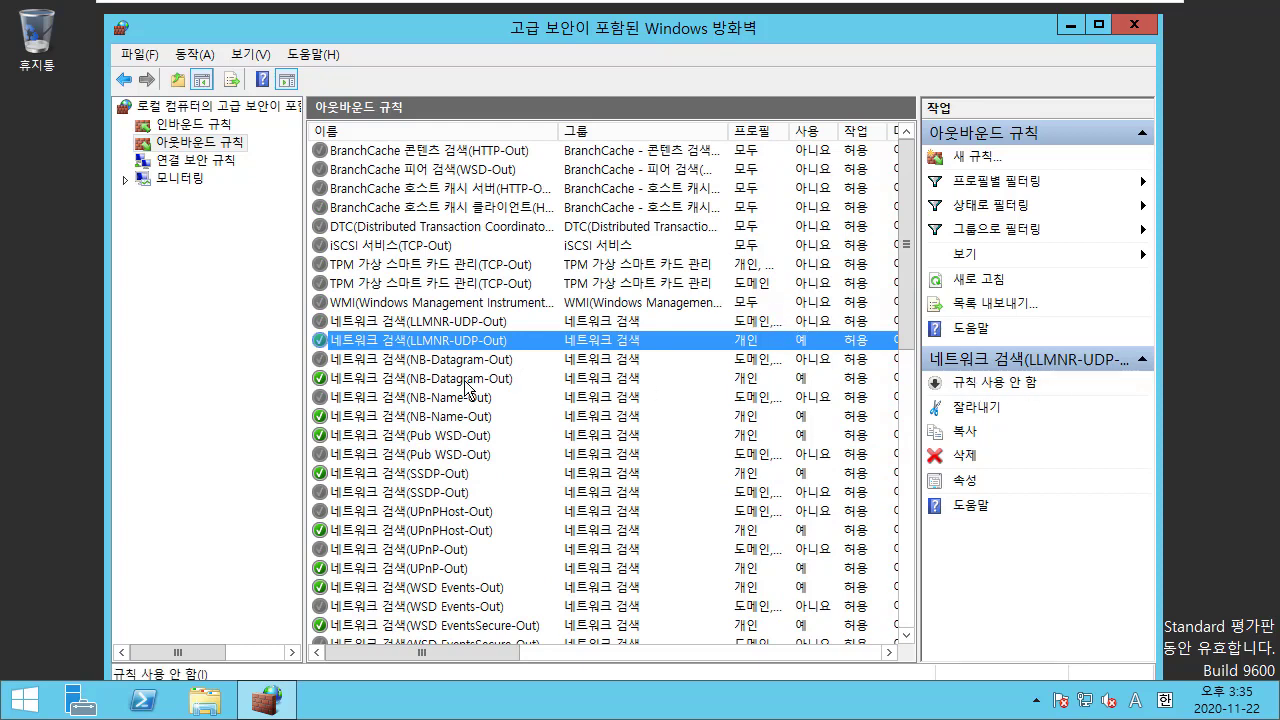
pyautogui.moveTo(910, 4)
pyautogui.click(455, 359)
pyautogui.click(460, 346)
# Step: Switch to the Microsoft Whiteboard diagram and mark the upper edge of the second barrier
pyautogui.moveTo(831, 10)
pyautogui.click(1025, 12)
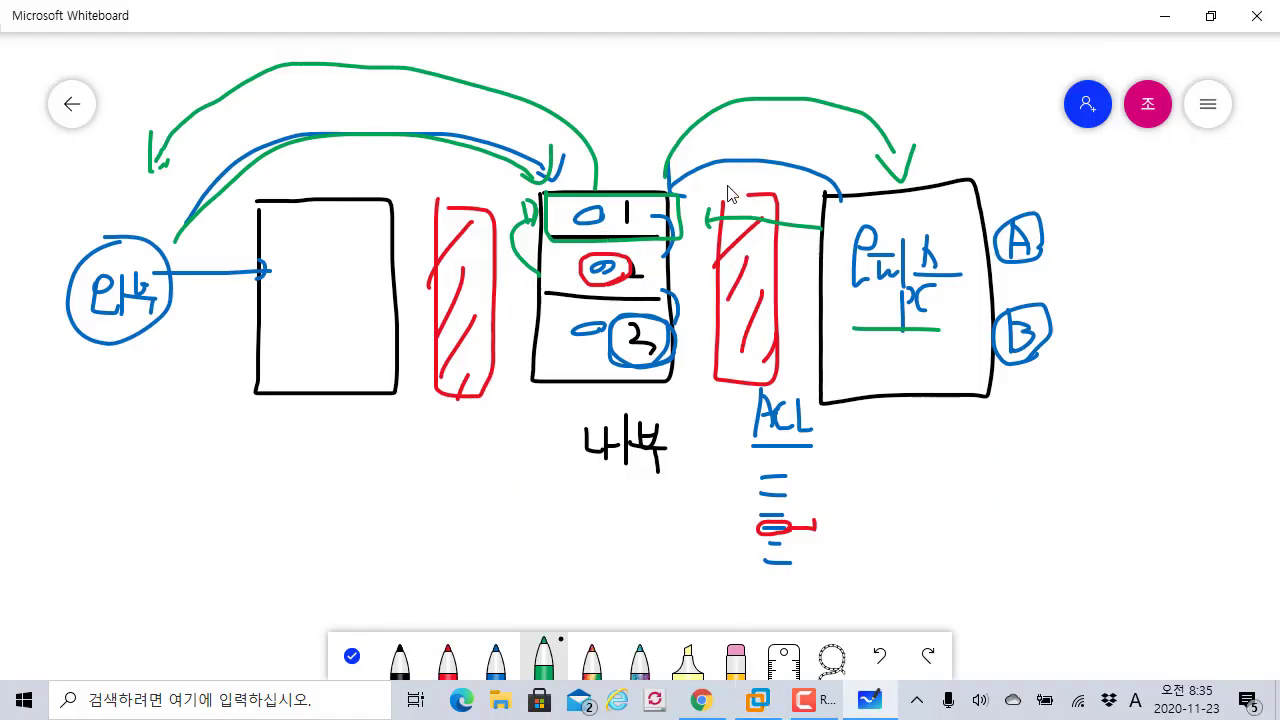
pyautogui.moveTo(721, 199); pyautogui.dragTo(750, 199)
# Step: Return to the Windows Server 2012 virtual machine and display the firewall's inbound rules
pyautogui.click(758, 699)
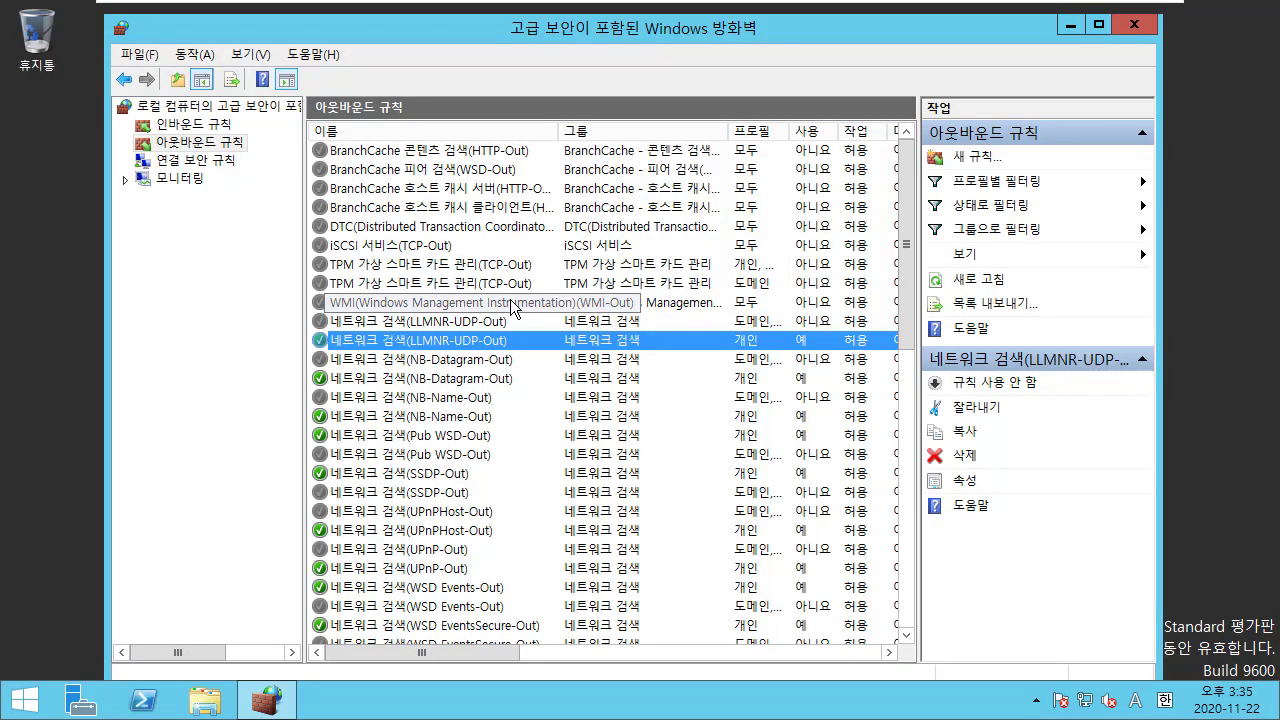
pyautogui.click(192, 124)
pyautogui.moveTo(530, 38); pyautogui.dragTo(696, 38)
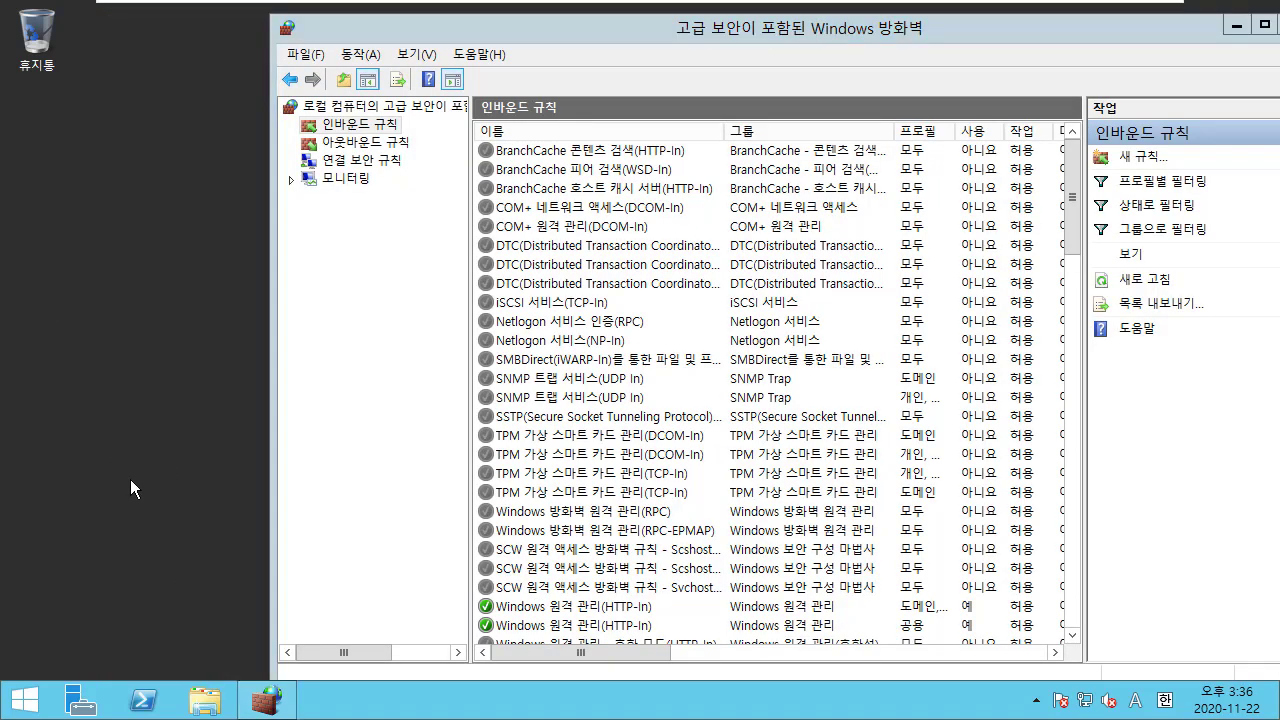
pyautogui.click(24, 700)
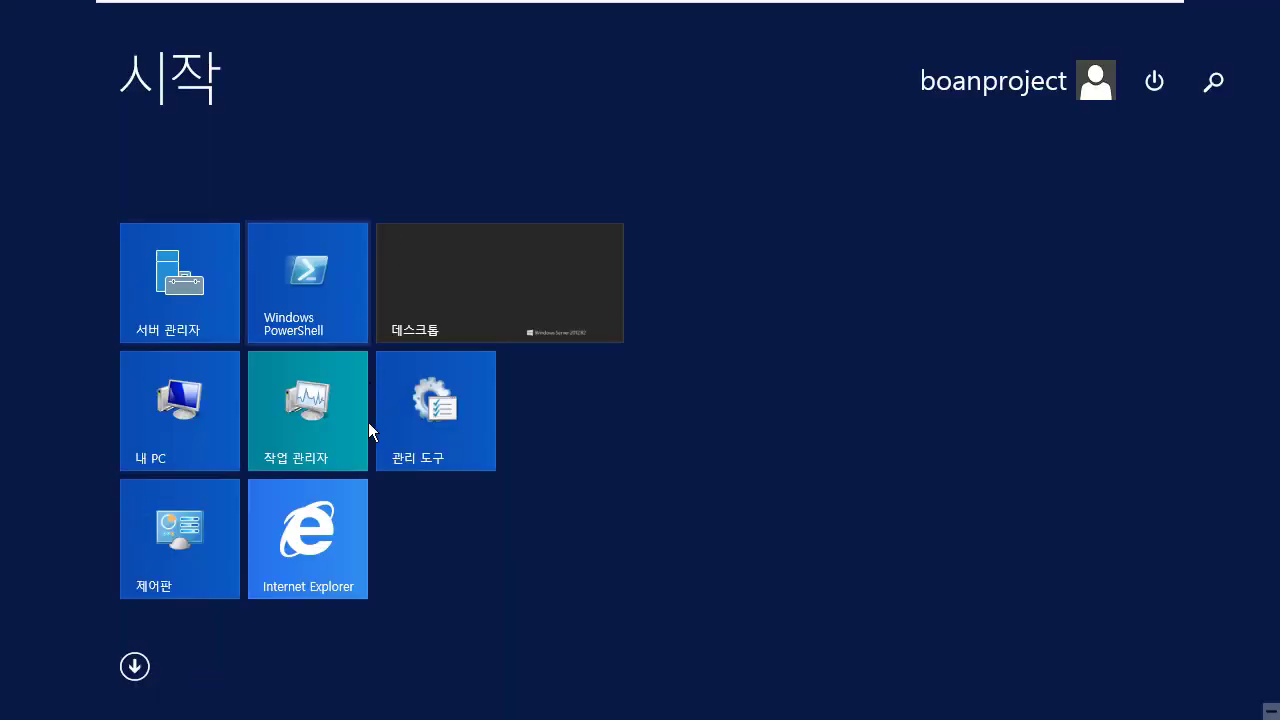
pyautogui.click(330, 522)
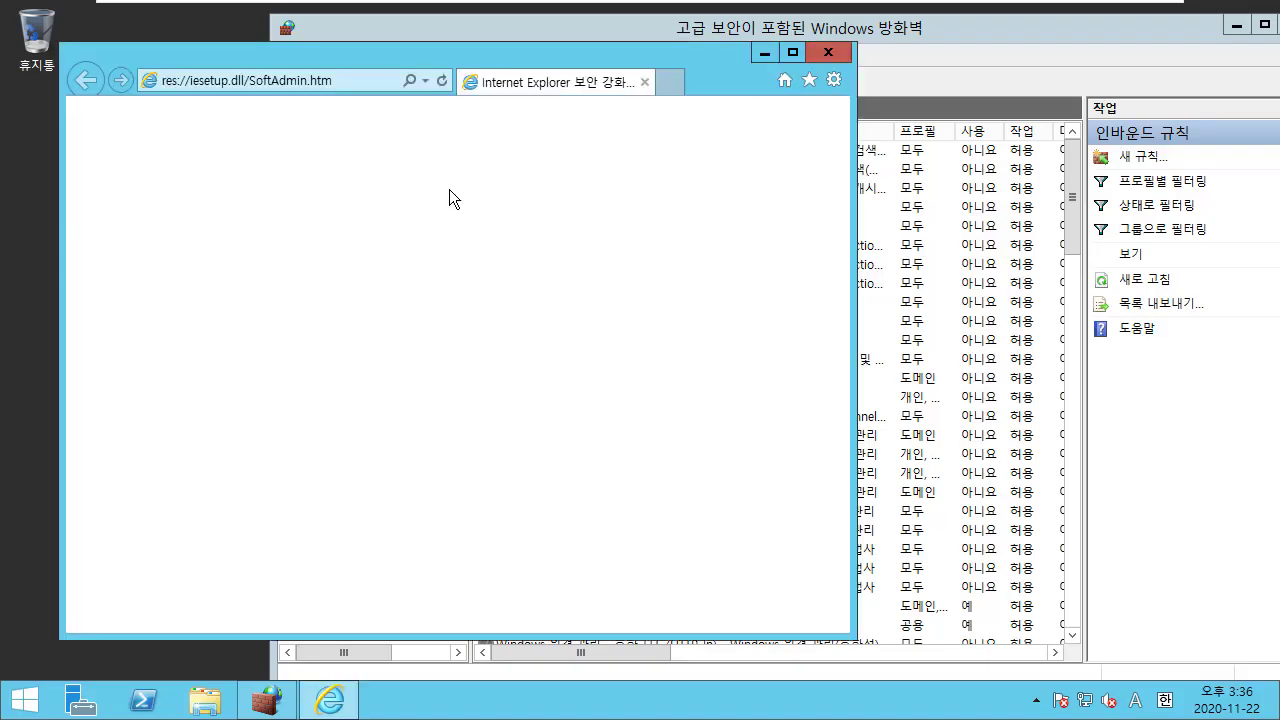
pyautogui.click(369, 76)
pyautogui.write('localhost')
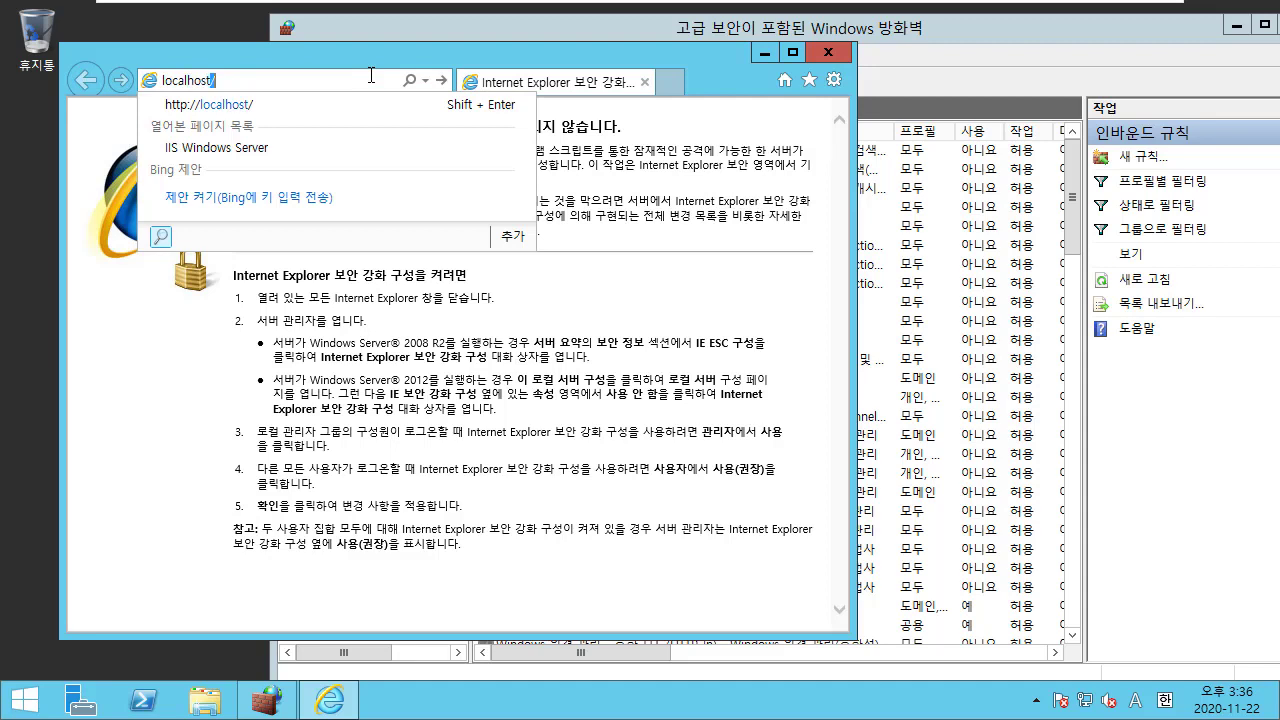
pyautogui.press('Return')
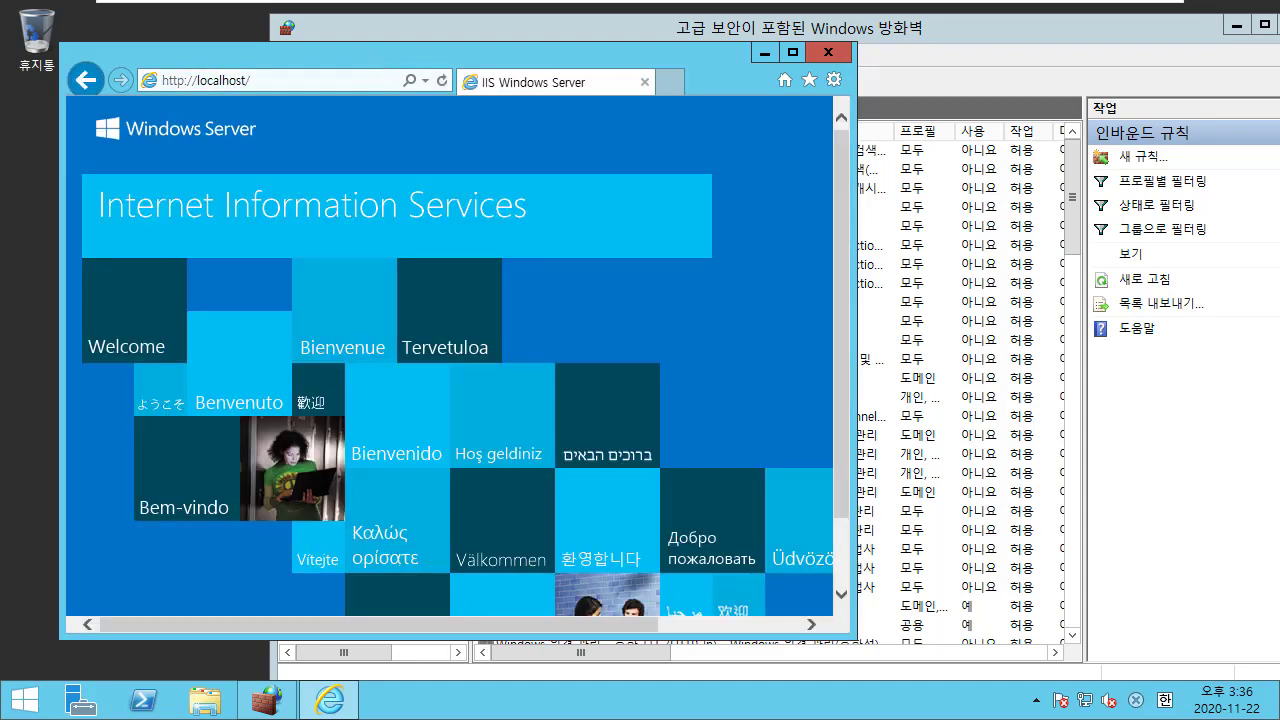
# Step: Enlarge the browser window to show the whole IIS page, highlight its address, and minimize the window
pyautogui.moveTo(600, 54); pyautogui.dragTo(530, 13)
pyautogui.moveTo(778, 591); pyautogui.dragTo(1094, 678)
pyautogui.click(262, 45)
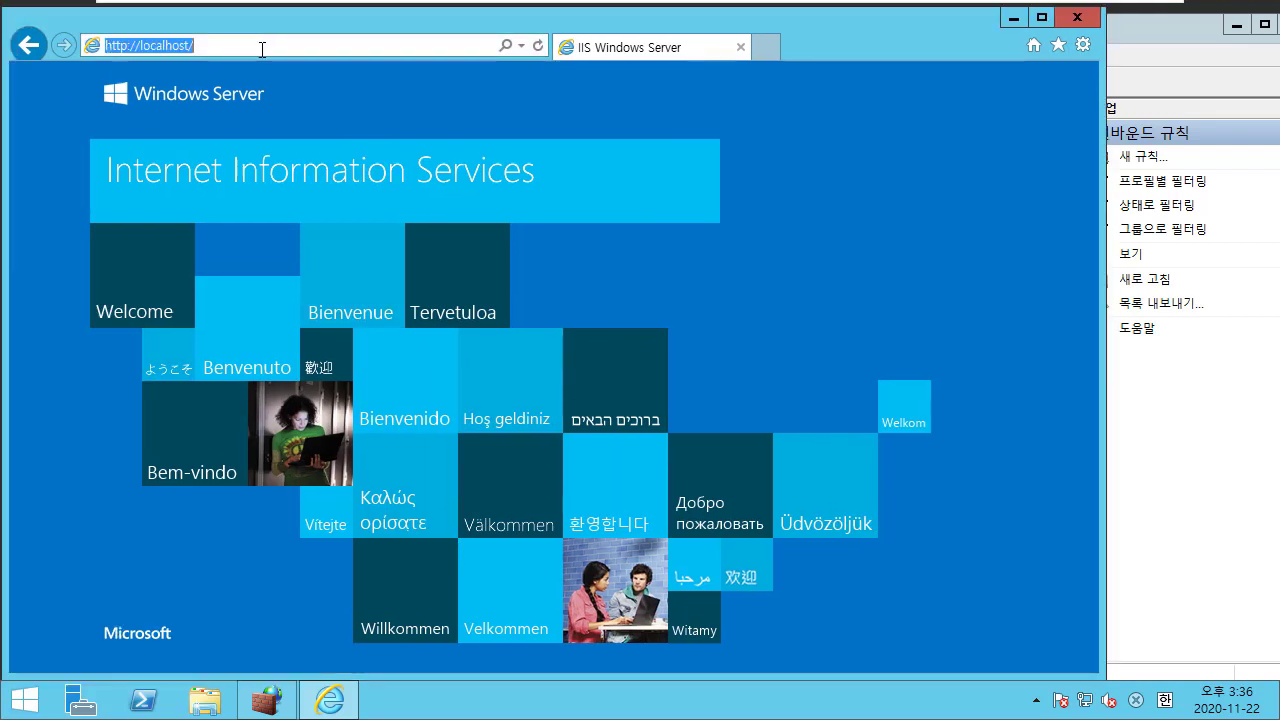
pyautogui.click(322, 45)
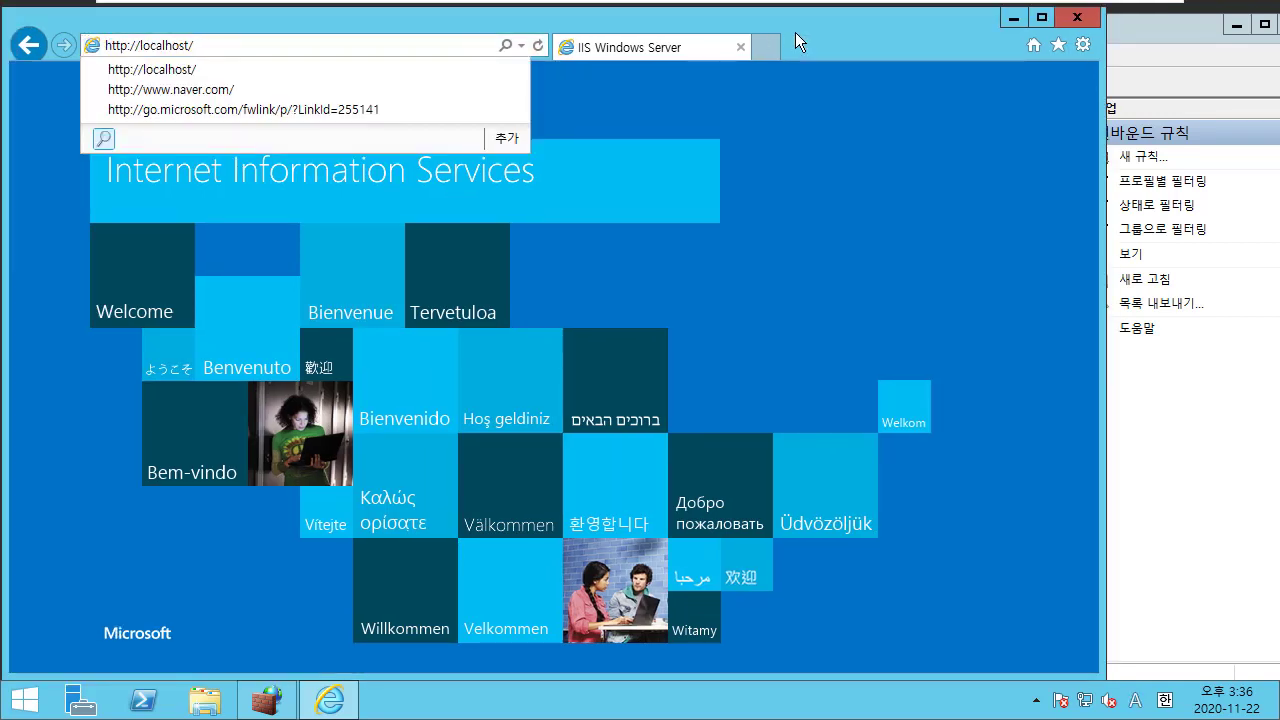
pyautogui.click(987, 27)
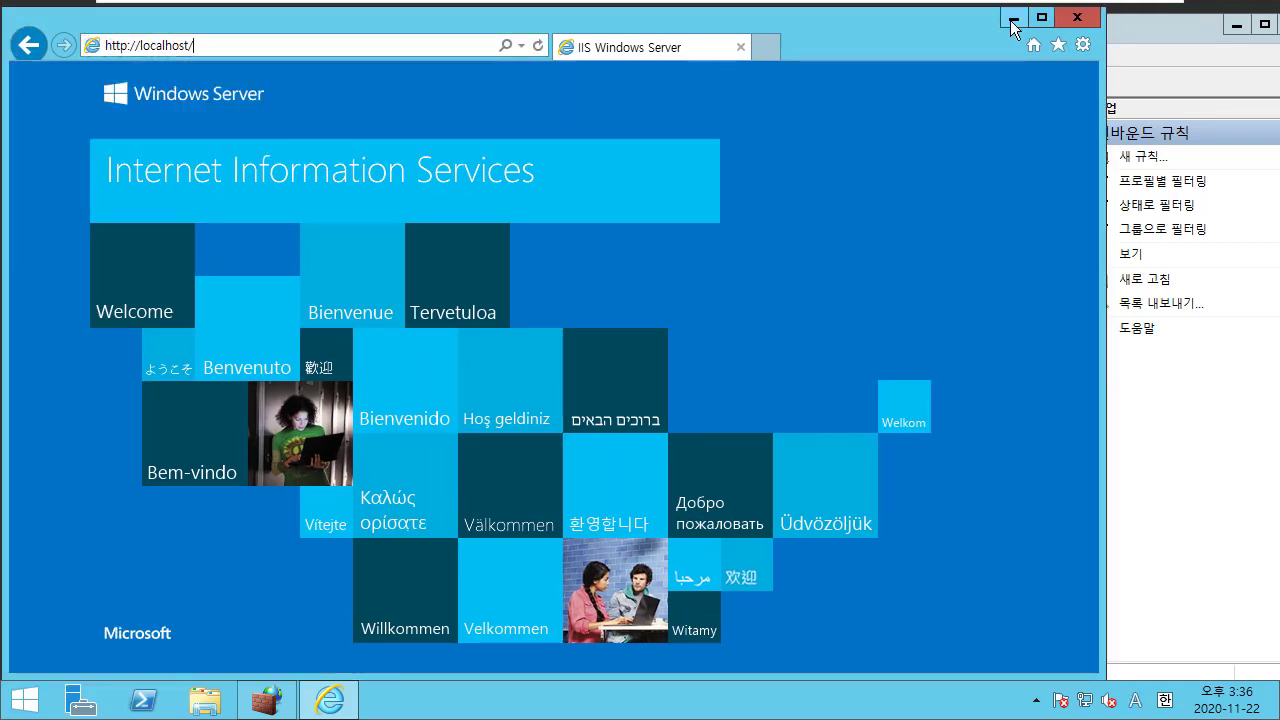
pyautogui.click(1013, 19)
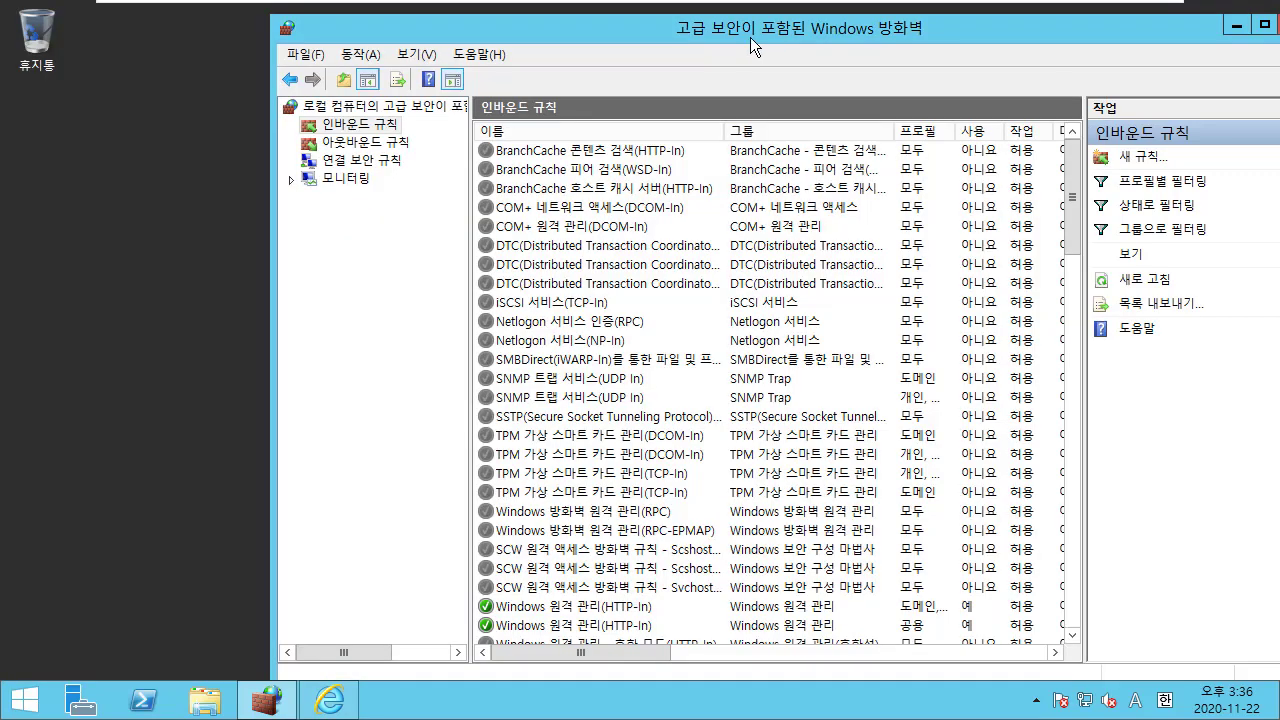
# Step: Open a command prompt through the Run dialog with cmd and run ipconfig to list the server's IP configuration
pyautogui.press('super+r')
pyautogui.write('c')
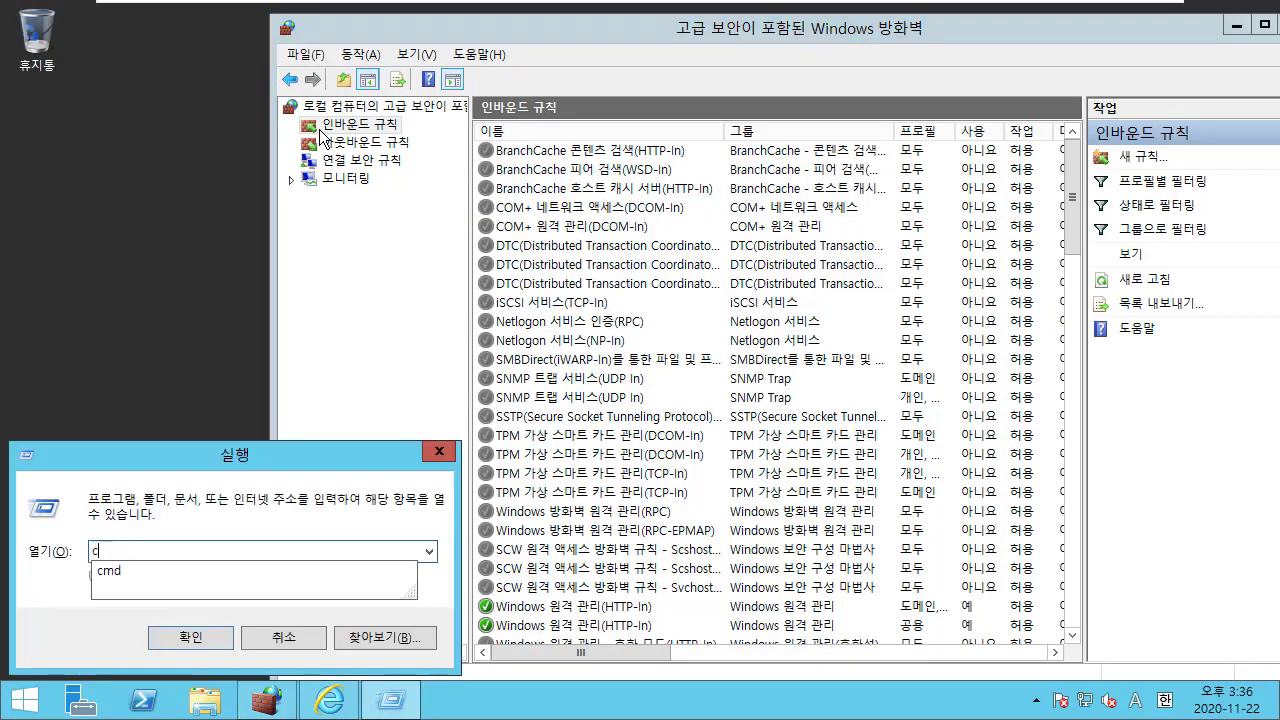
pyautogui.write('md')
pyautogui.press('Return')
pyautogui.write('ipc')
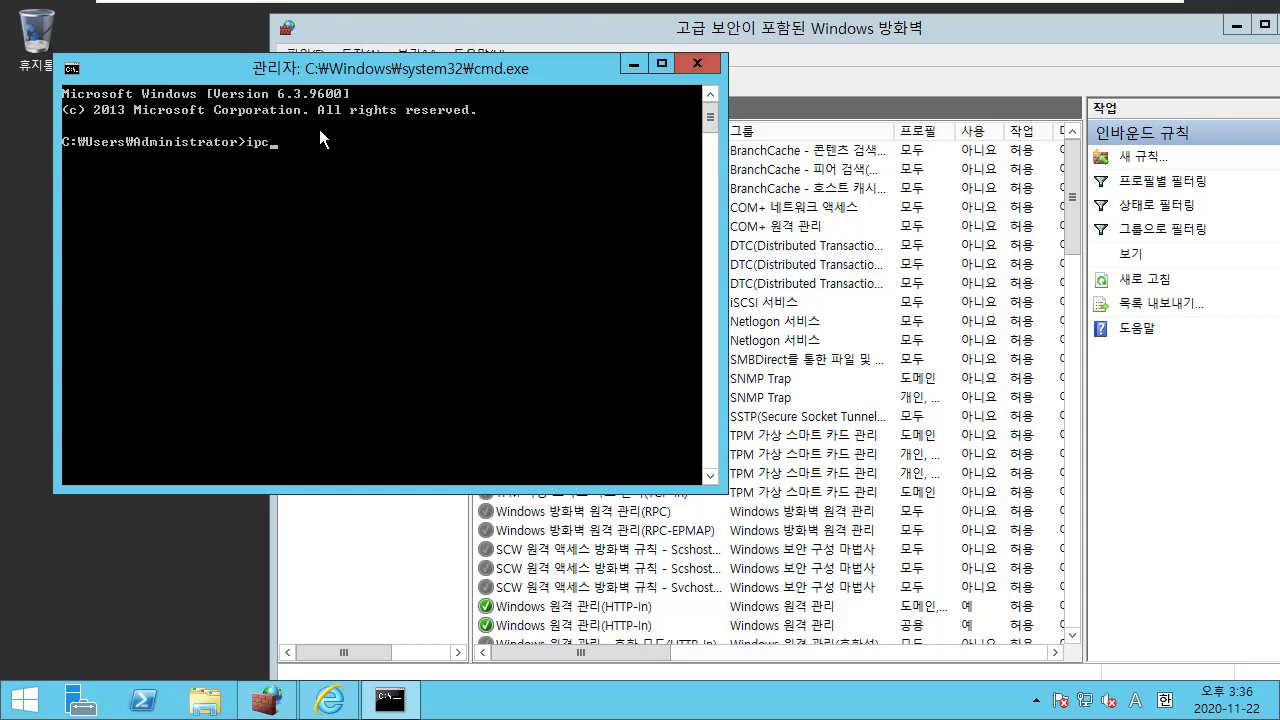
pyautogui.write('onfig')
pyautogui.press('Return')
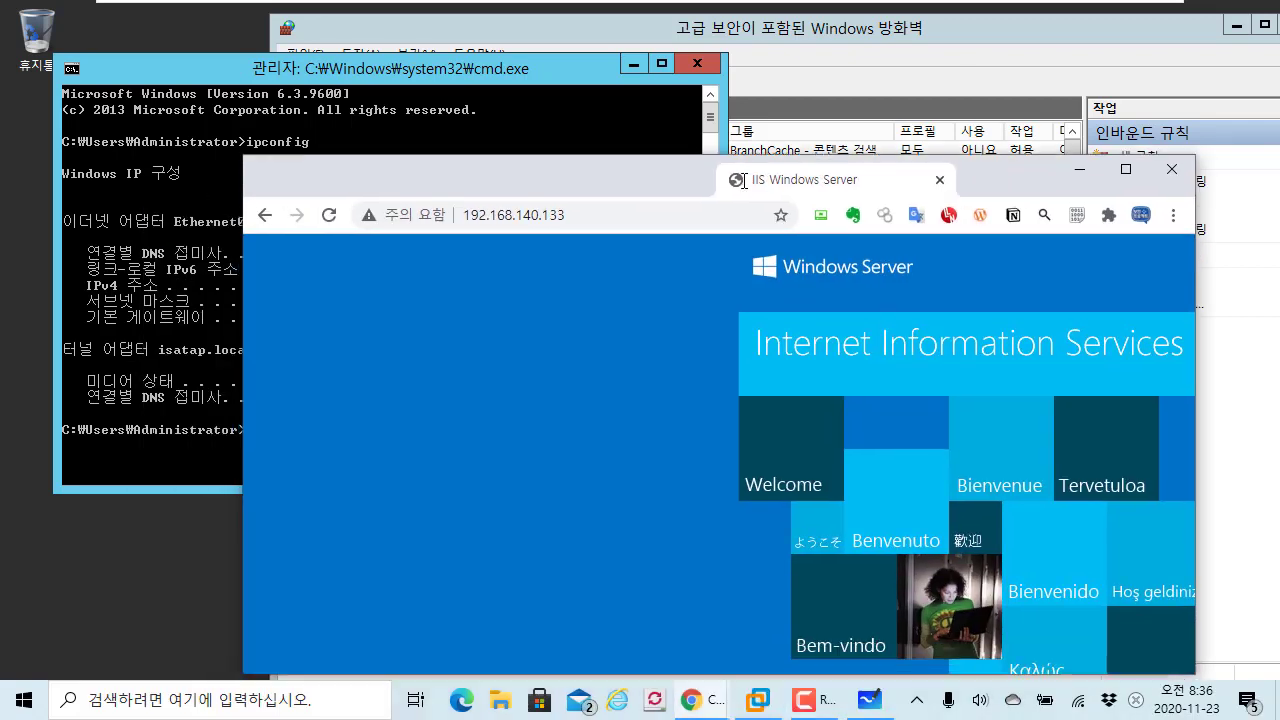
# Step: Place the Chrome window with the IIS page at 192.168.140.133 over the Microsoft Whiteboard diagram on the host
pyautogui.press('super+Up')
pyautogui.moveTo(523, 29); pyautogui.dragTo(936, 92)
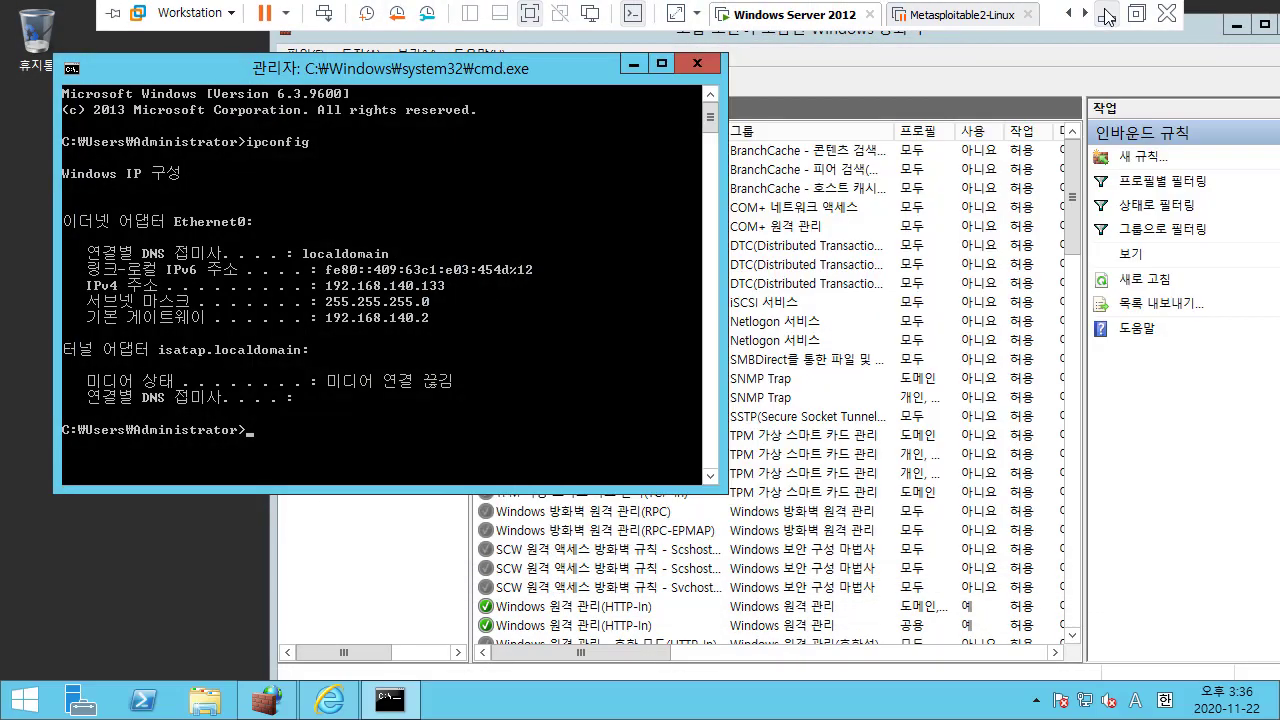
pyautogui.click(868, 699)
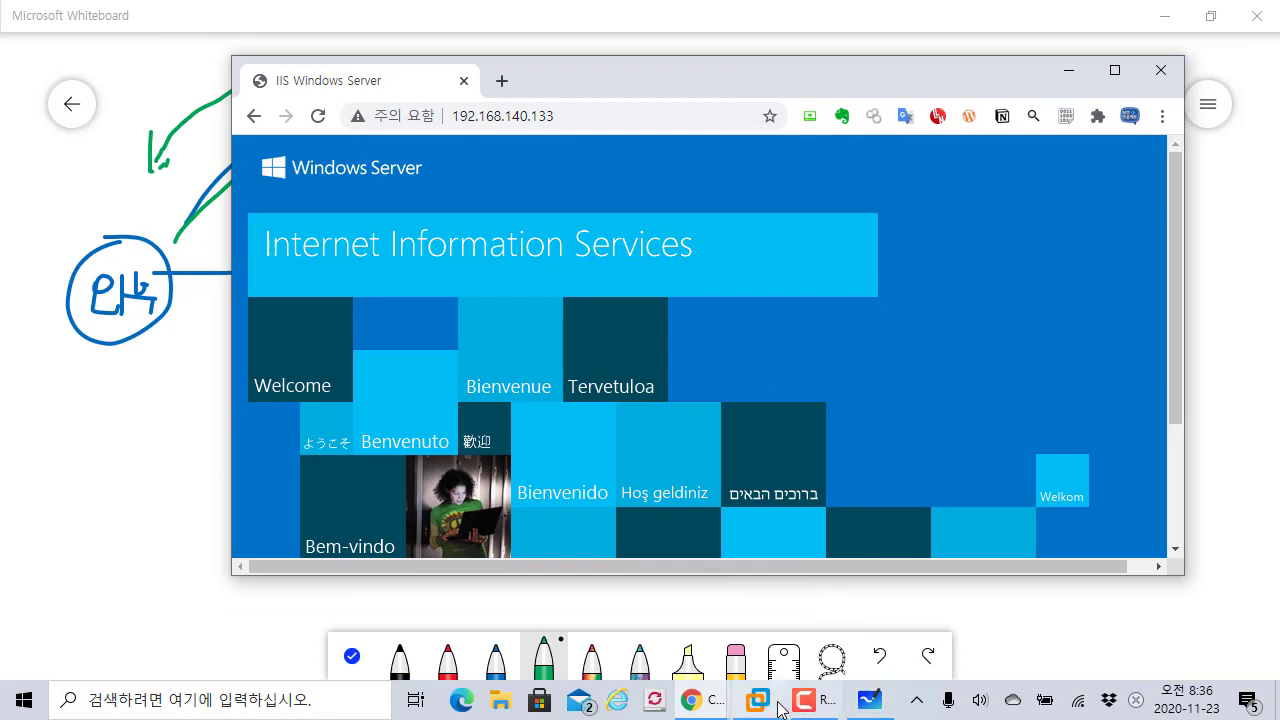
# Step: Bring the server VM into view behind Chrome, compare the IIS page address with the ipconfig output, and minimize the command prompt
pyautogui.click(868, 699)
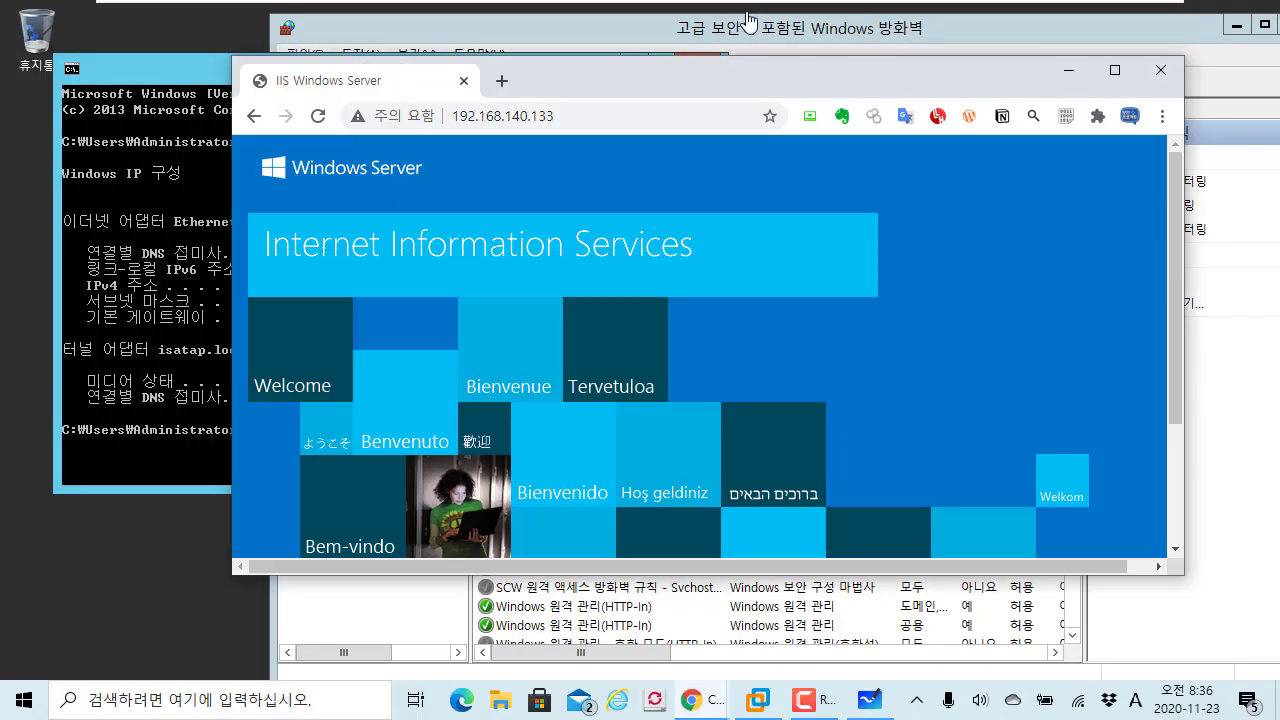
pyautogui.moveTo(837, 79); pyautogui.dragTo(1093, 84)
pyautogui.click(885, 116)
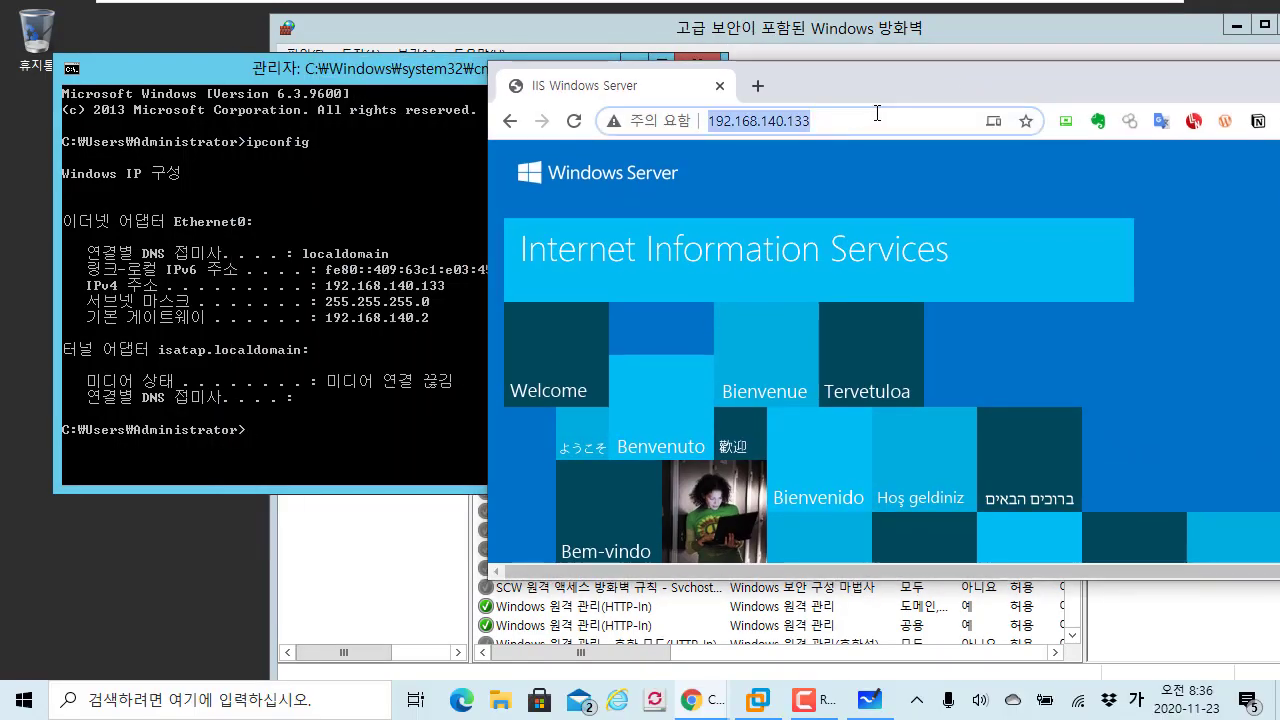
pyautogui.moveTo(874, 89); pyautogui.dragTo(637, 168)
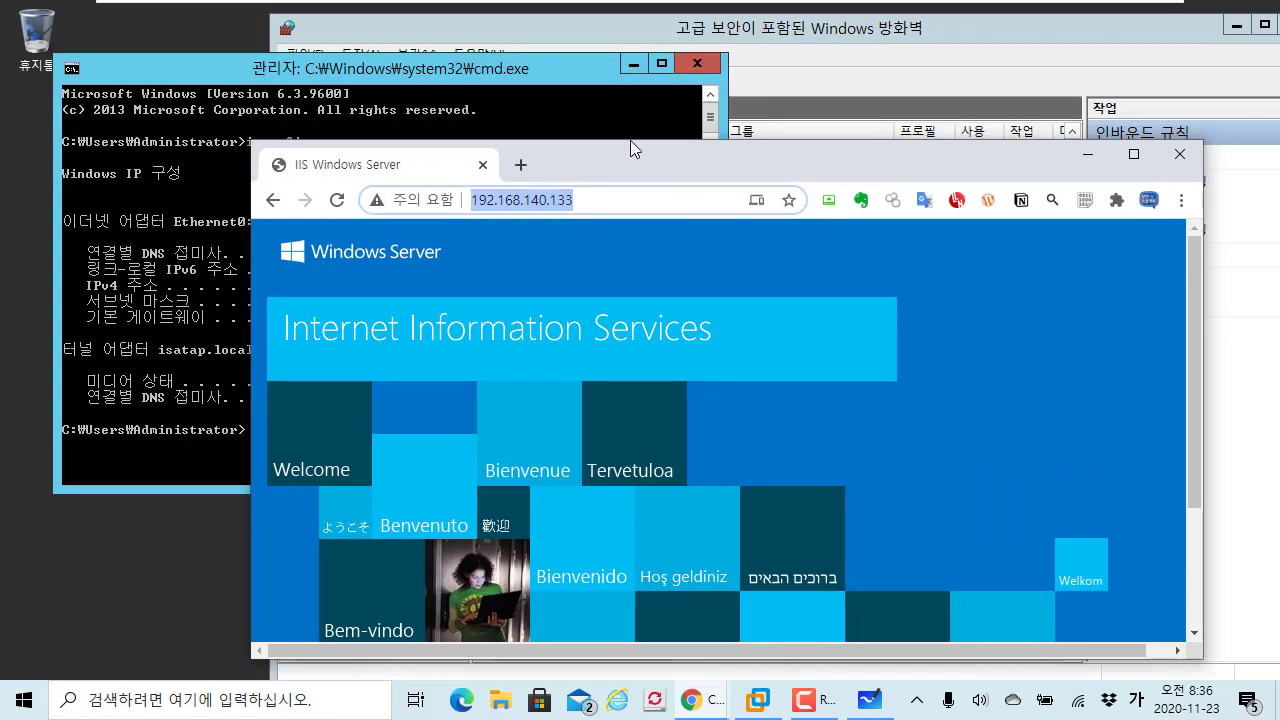
pyautogui.click(632, 72)
pyautogui.click(632, 72)
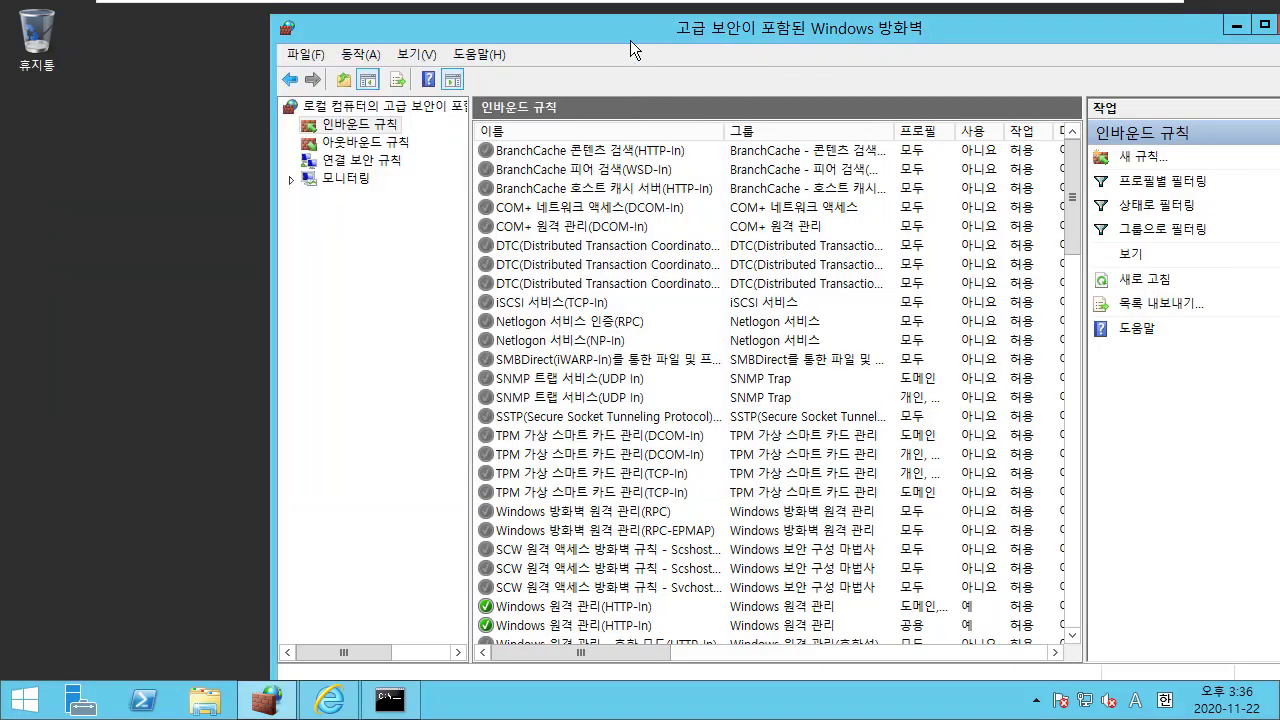
# Step: Find and select the enabled World Wide Web 서비스(HTTP 트래픽 인) rule in the Windows firewall's inbound rules
pyautogui.moveTo(630, 40); pyautogui.dragTo(594, 38)
pyautogui.click(634, 280)
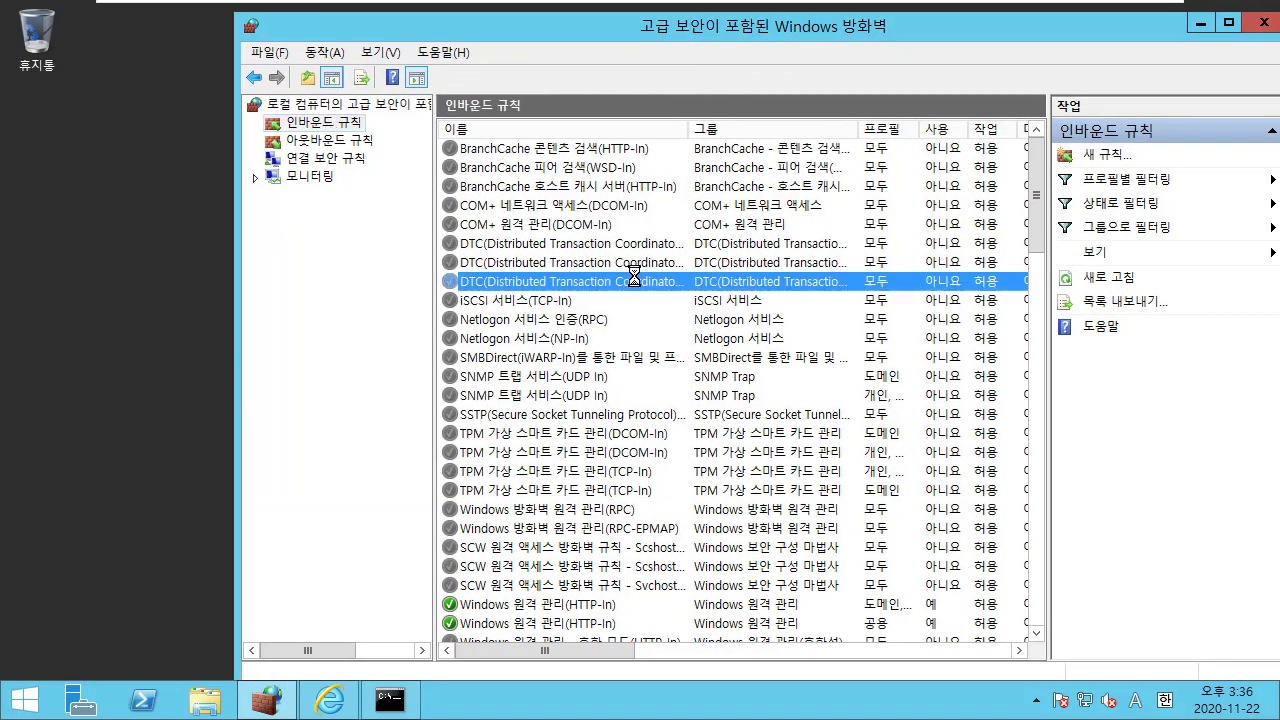
pyautogui.scroll(-2, 634, 280)
pyautogui.scroll(-1, 634, 283)
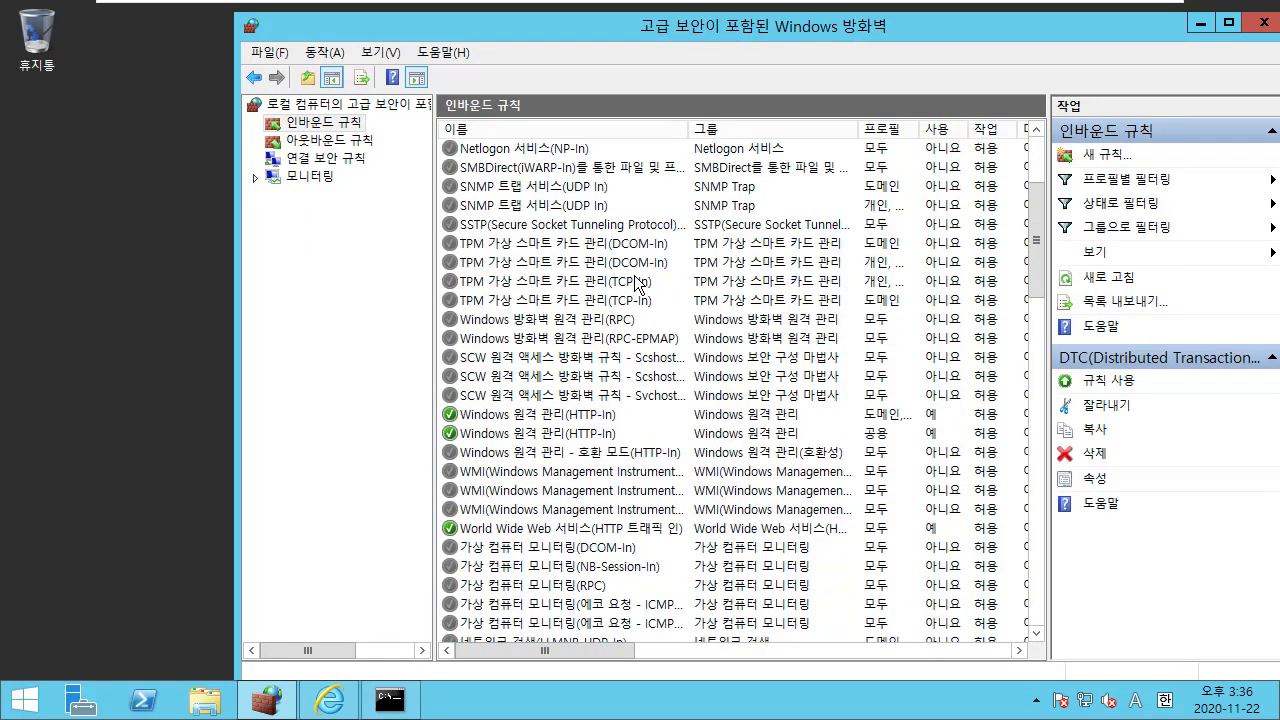
pyautogui.click(592, 416)
pyautogui.scroll(-3, 580, 447)
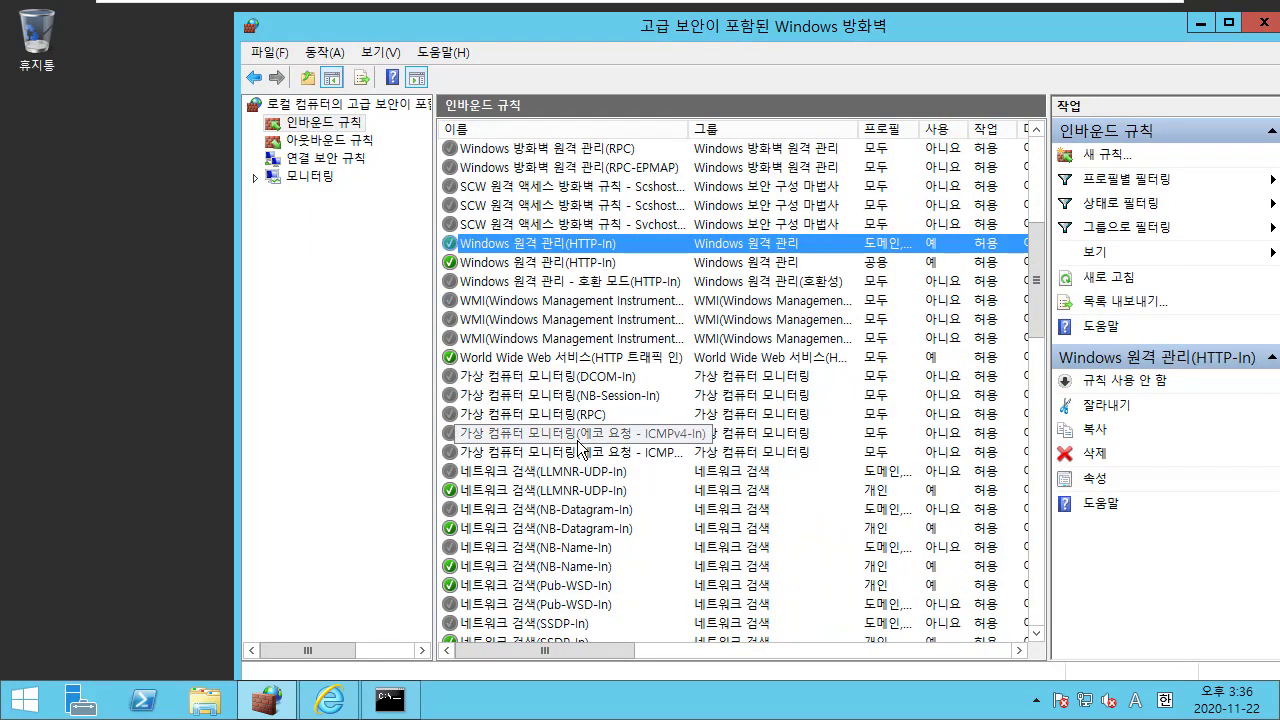
pyautogui.click(577, 360)
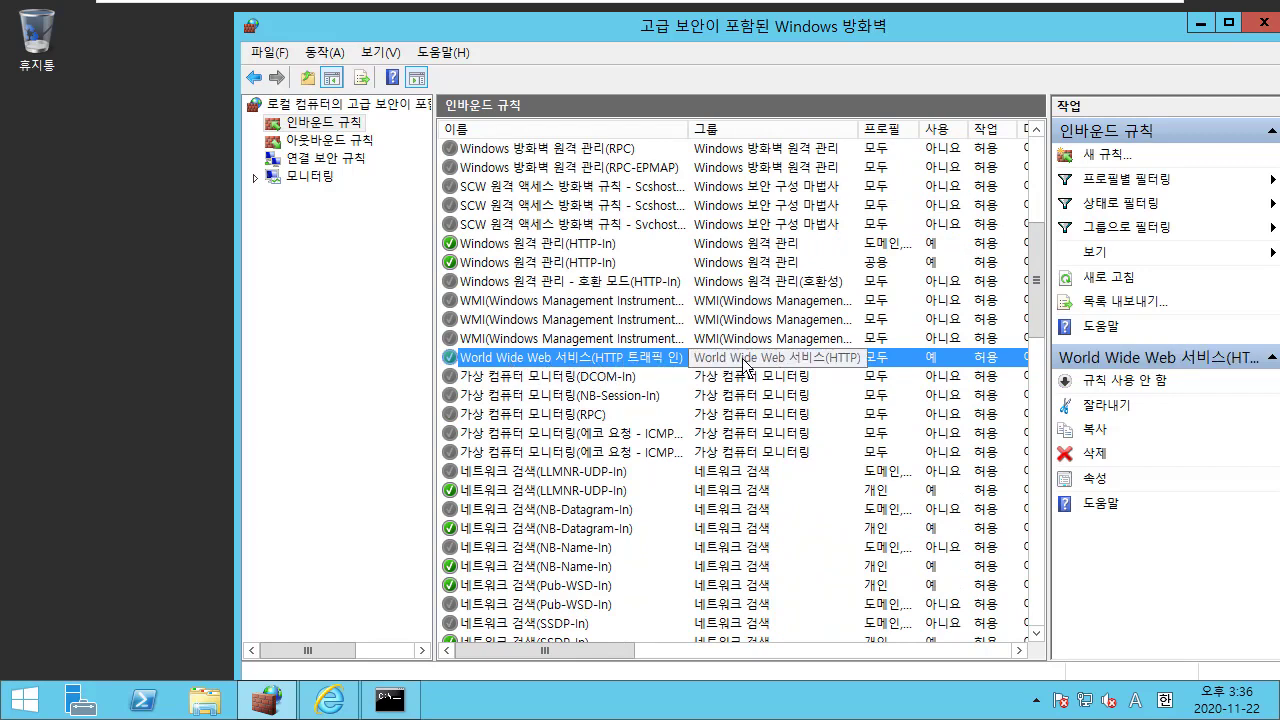
# Step: Disable the World Wide Web 서비스(HTTP 트래픽 인) inbound rule
pyautogui.moveTo(734, 33); pyautogui.dragTo(603, 31)
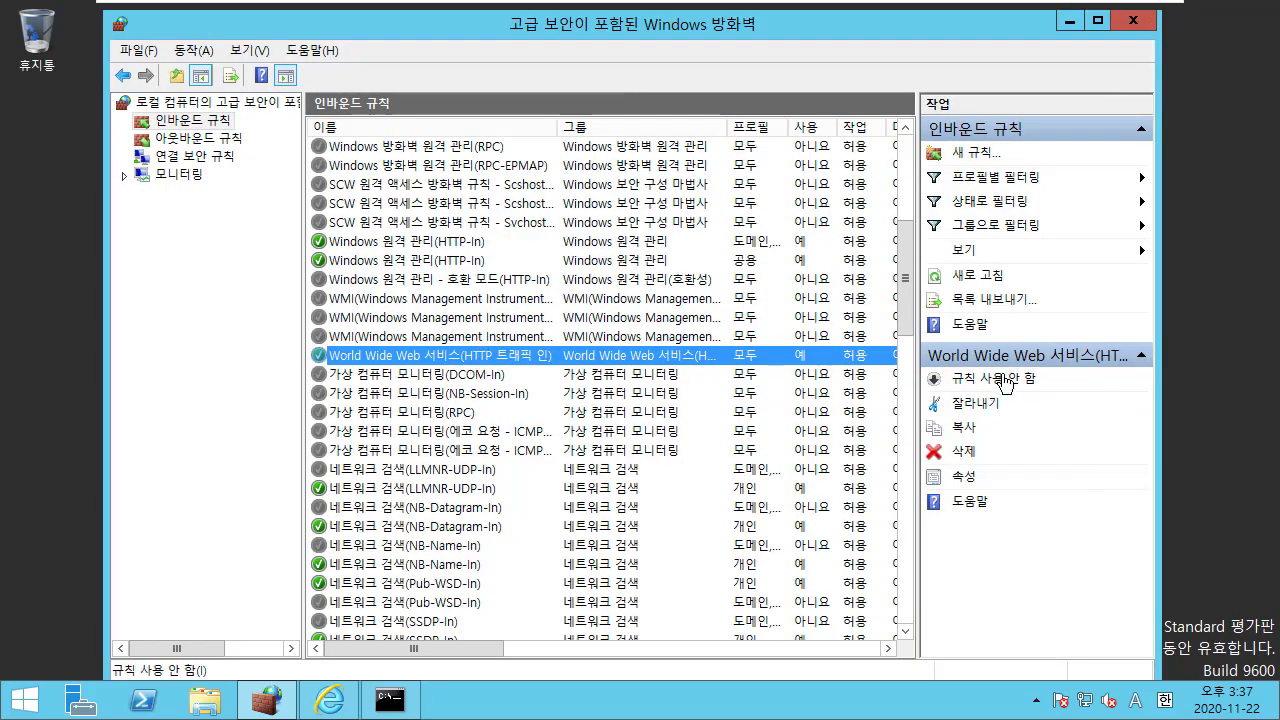
pyautogui.rightClick(811, 365)
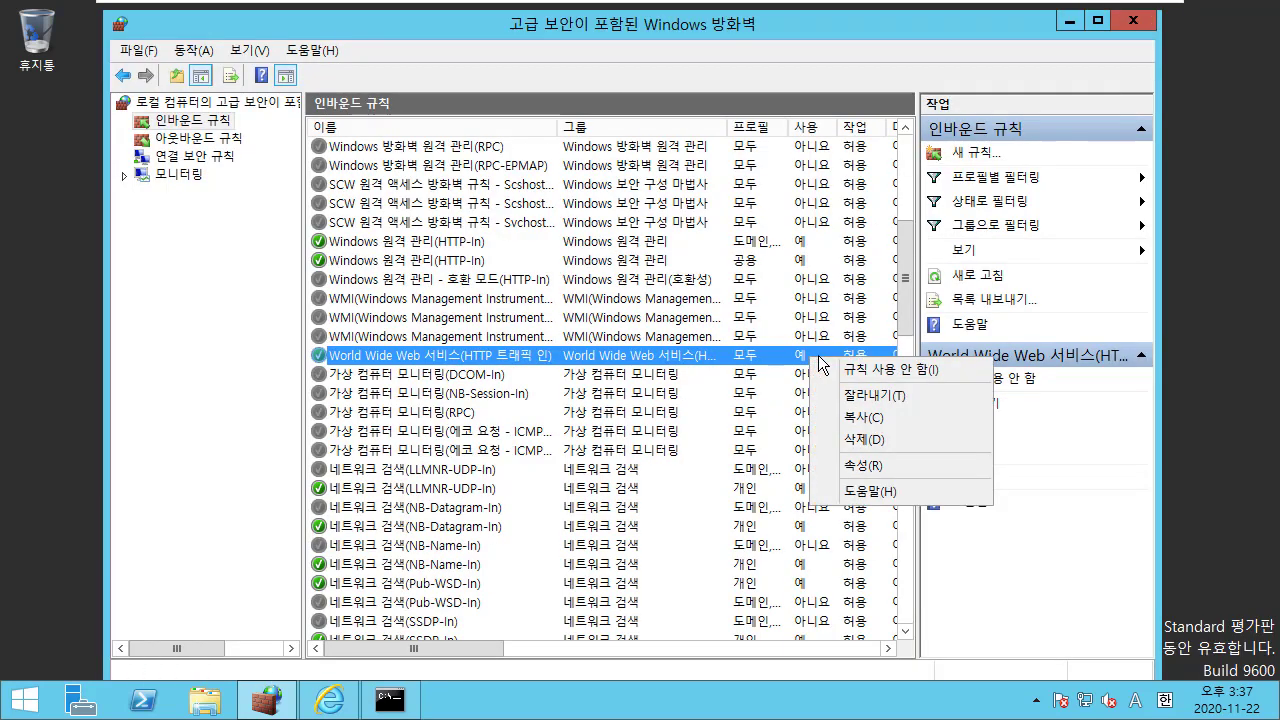
pyautogui.click(862, 372)
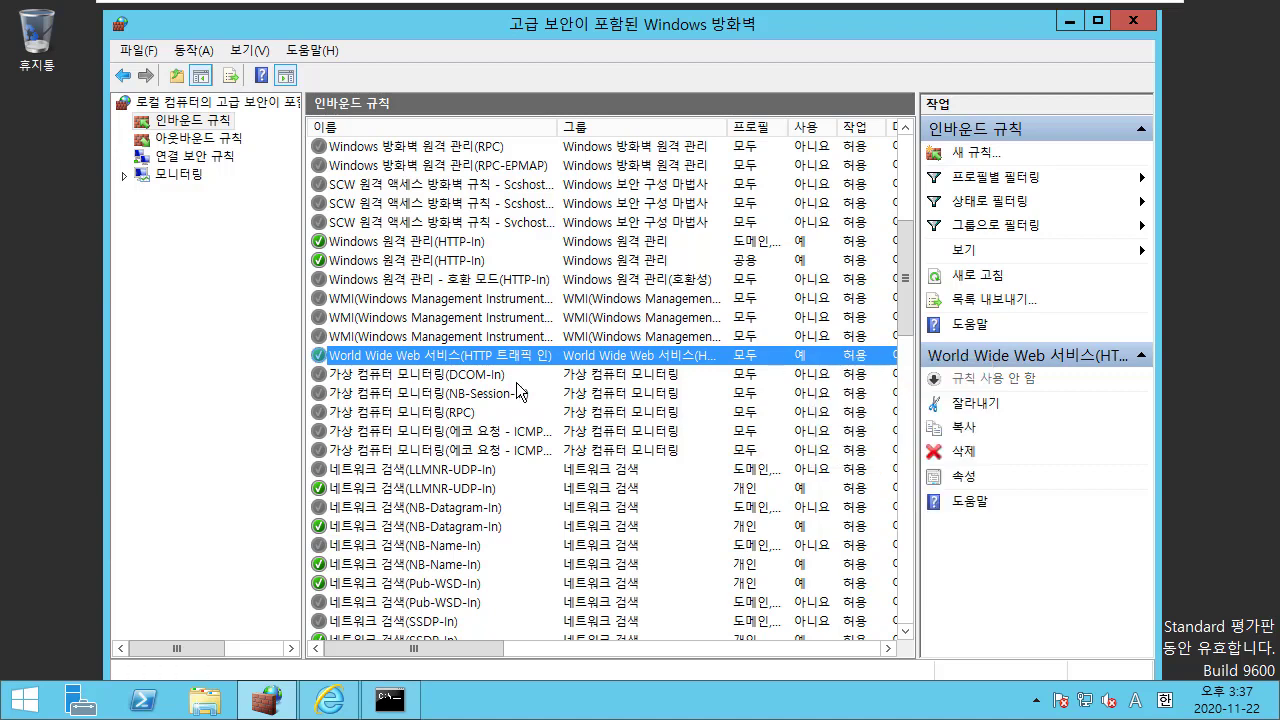
# Step: Reload the IIS page at 192.168.140.133 in the host's Chrome window to test access with the HTTP rule disabled
pyautogui.click(375, 337)
pyautogui.click(380, 358)
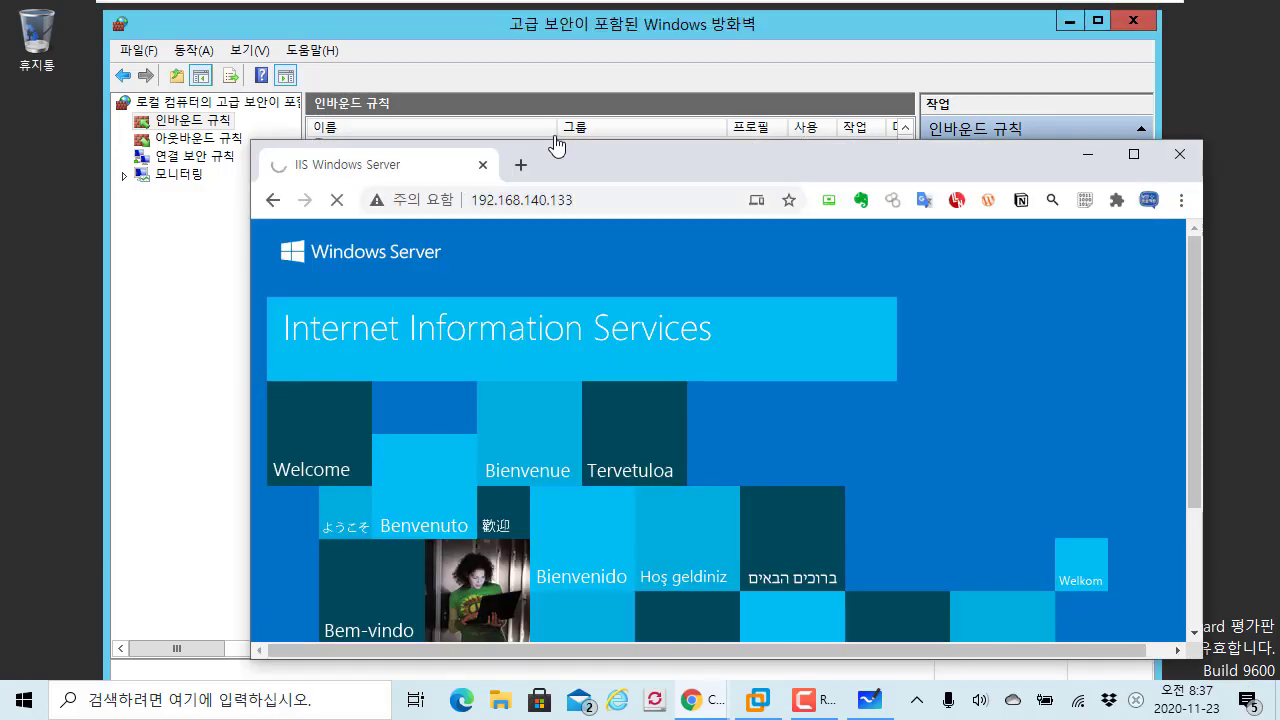
pyautogui.moveTo(555, 152); pyautogui.dragTo(640, 153)
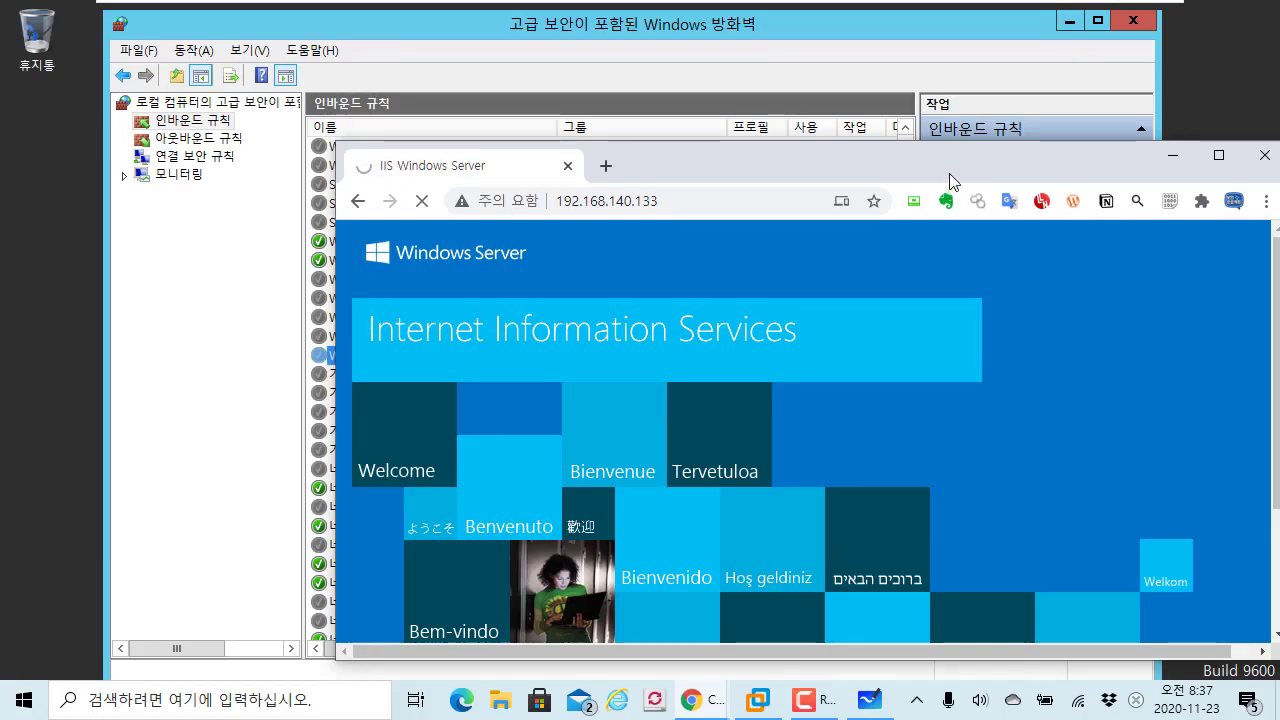
pyautogui.moveTo(951, 163); pyautogui.dragTo(878, 160)
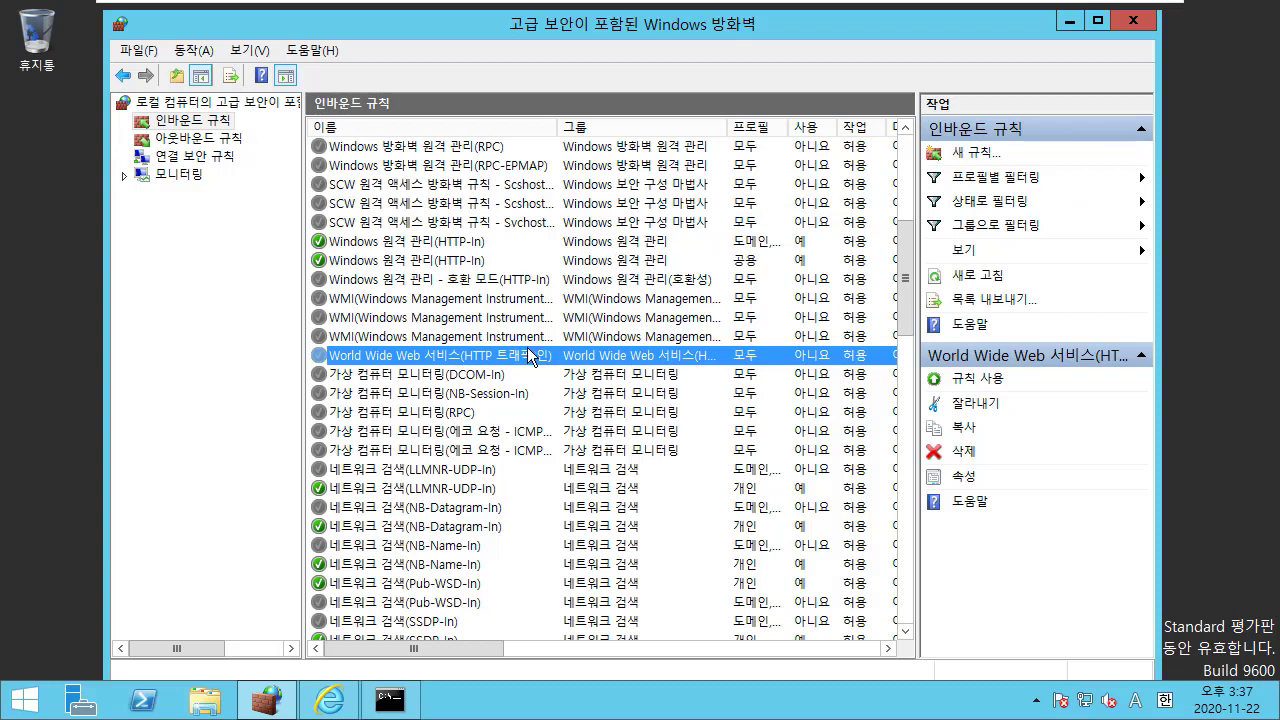
# Step: Enable the World Wide Web 서비스(HTTP 트래픽 인) inbound rule again
pyautogui.rightClick(535, 356)
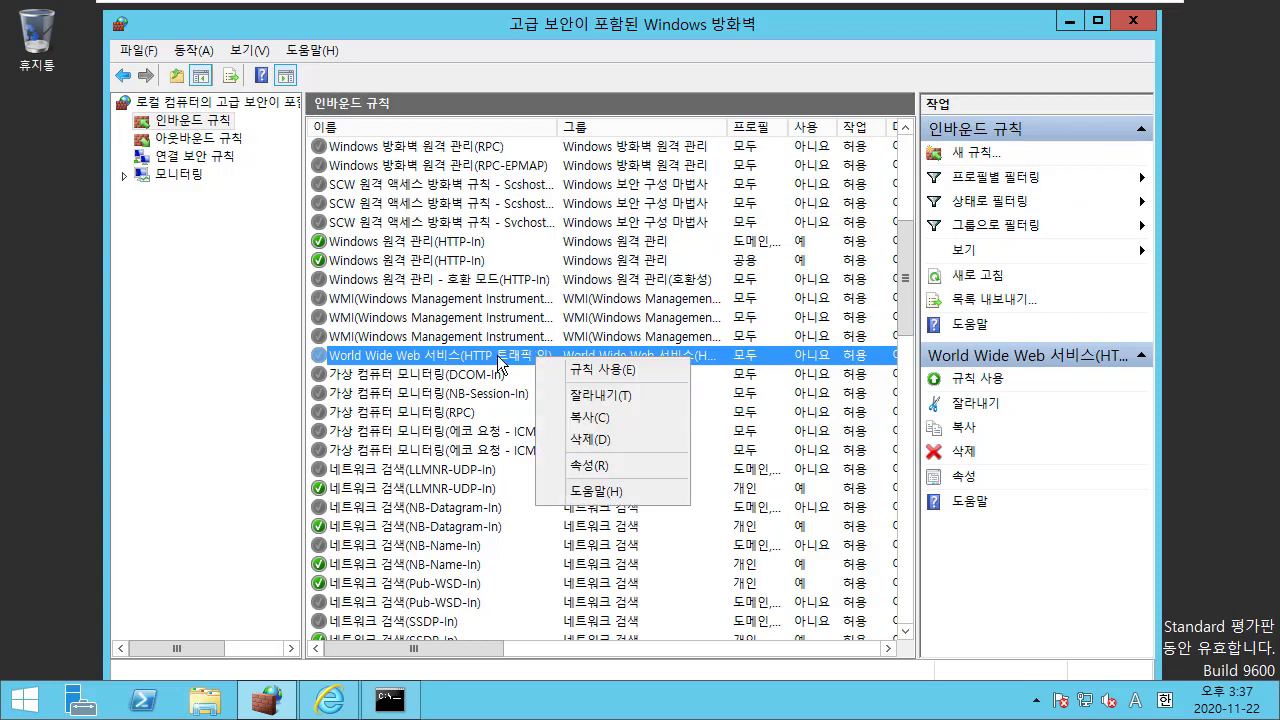
pyautogui.click(945, 372)
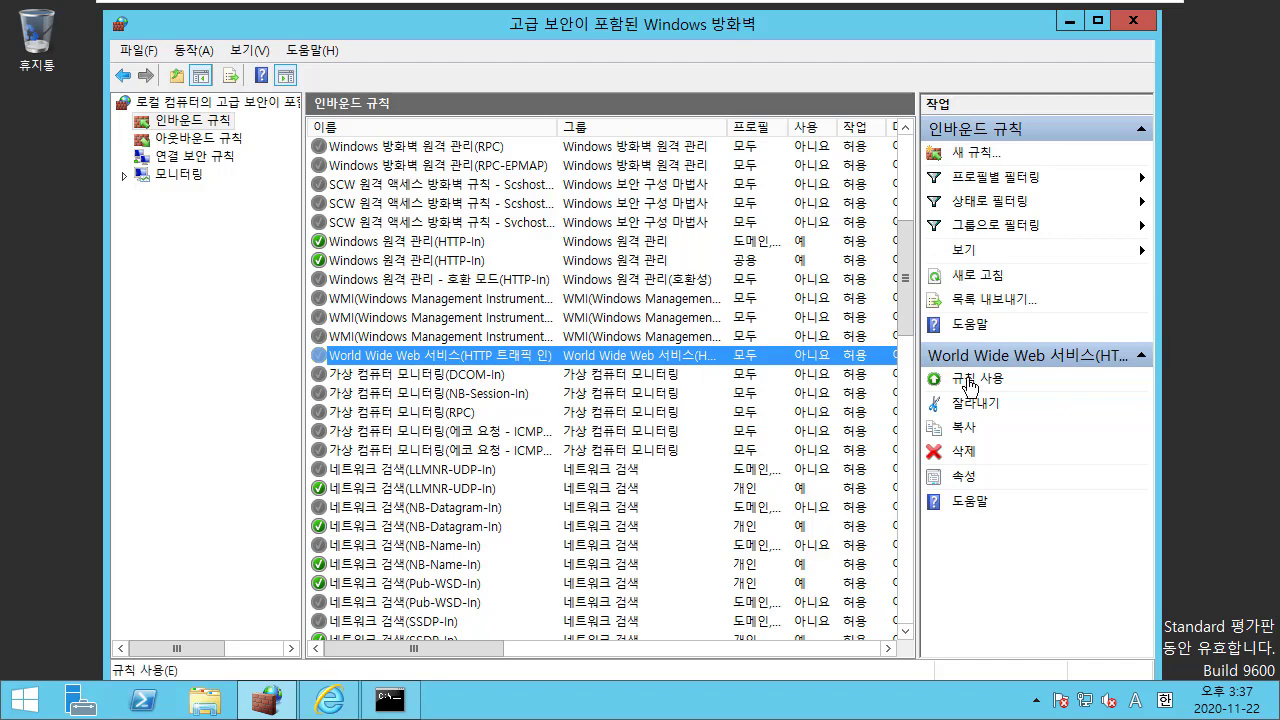
pyautogui.click(966, 378)
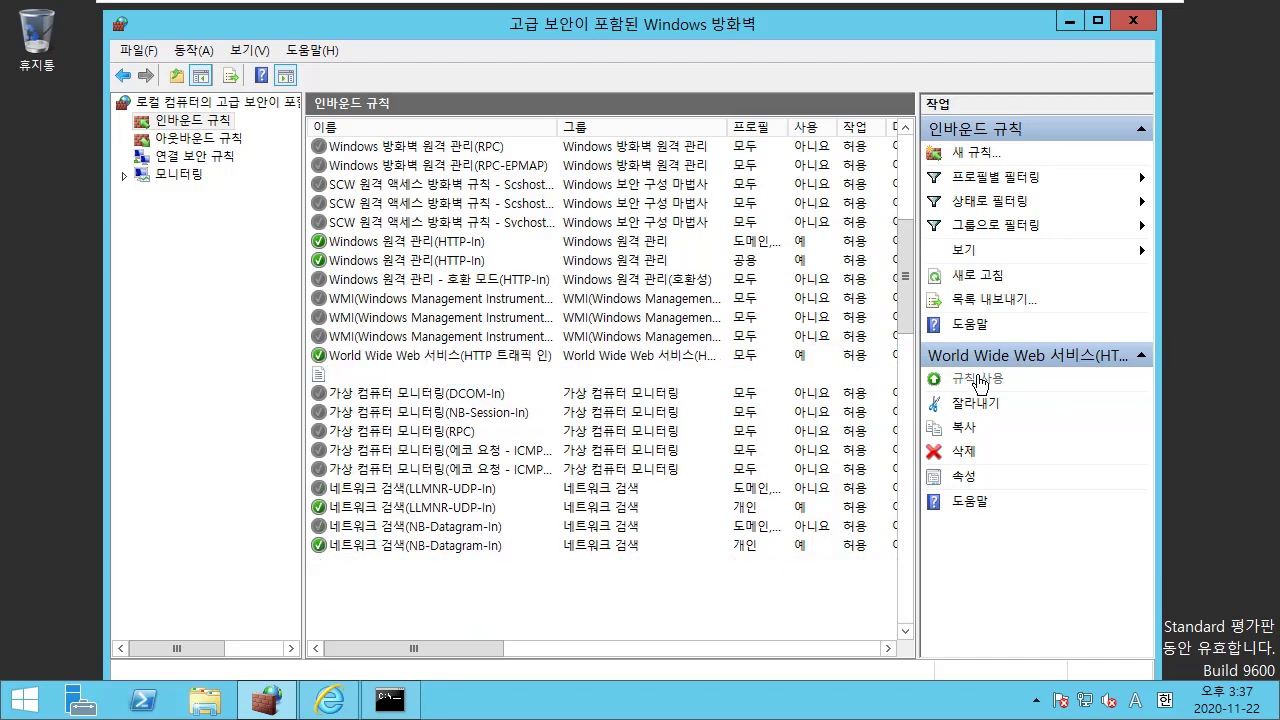
# Step: Check the IIS page at 192.168.140.133 in Chrome beside the enabled HTTP rule, and return to the start of the inbound rules list
pyautogui.hotkey('alt', 'Tab')
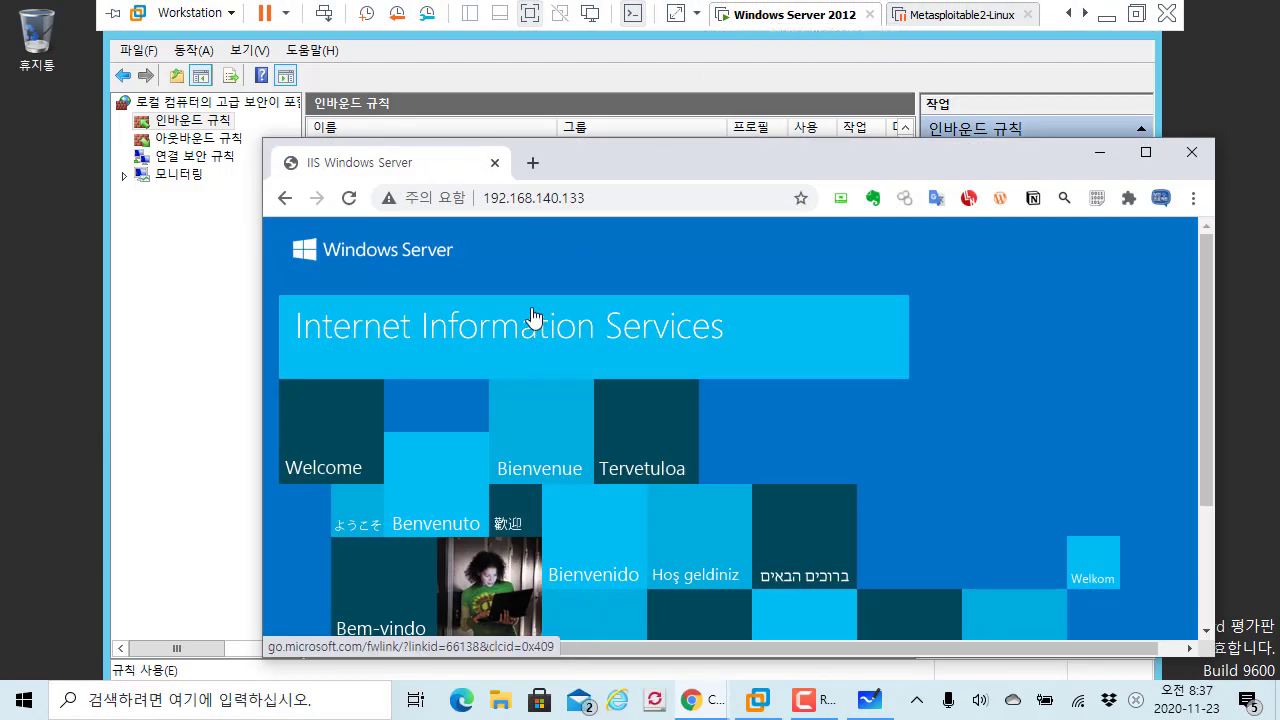
pyautogui.moveTo(630, 170); pyautogui.dragTo(851, 170)
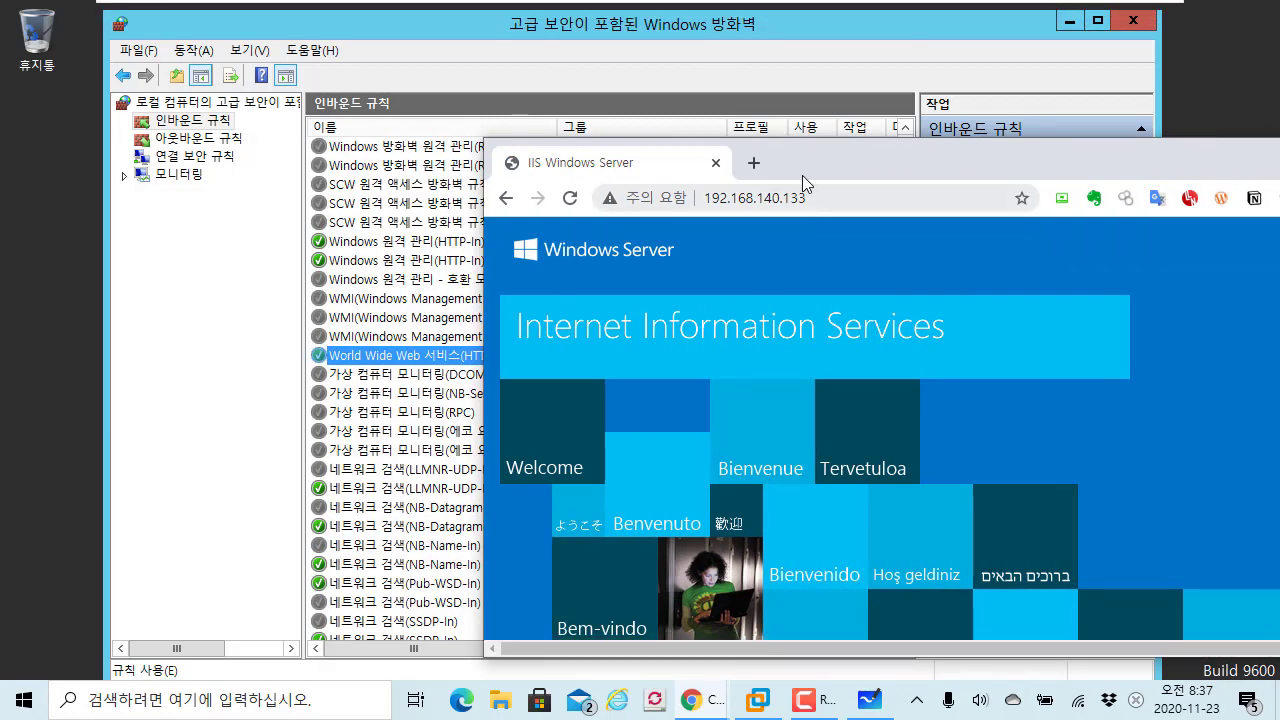
pyautogui.moveTo(801, 156); pyautogui.dragTo(924, 192)
pyautogui.hotkey('ctrl', 'l')
pyautogui.press('End')
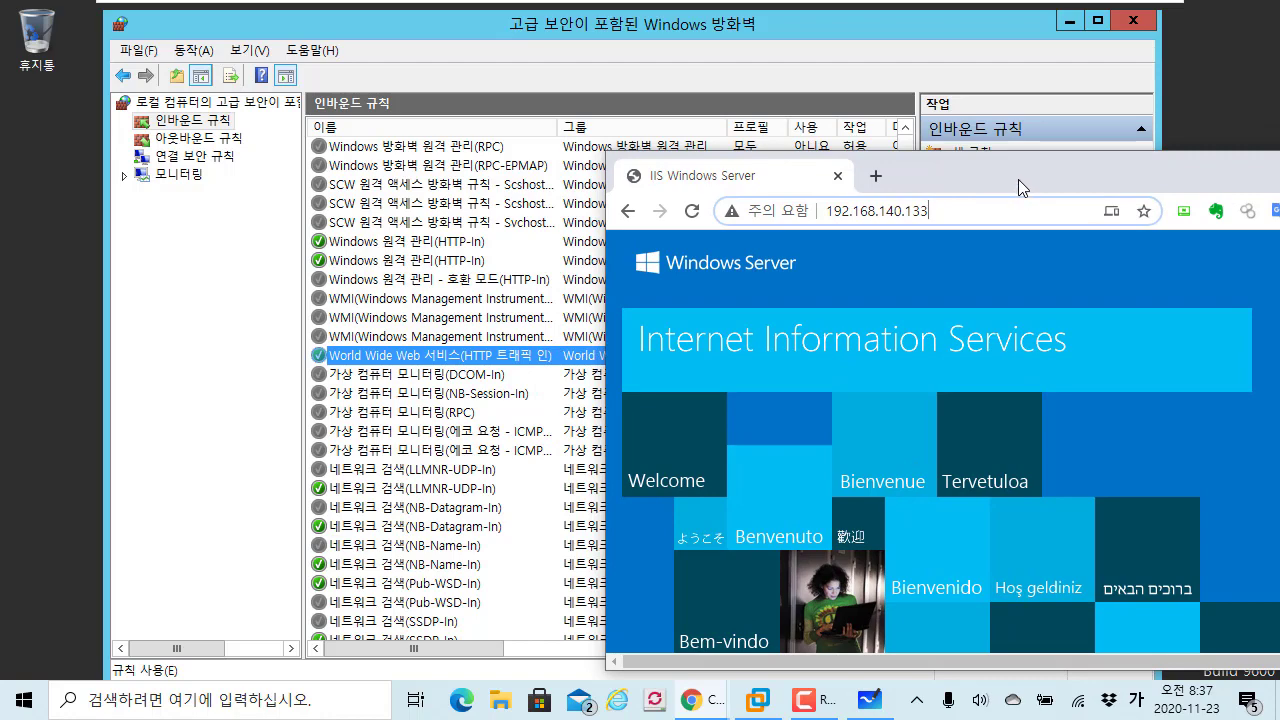
pyautogui.moveTo(1019, 176); pyautogui.dragTo(930, 176)
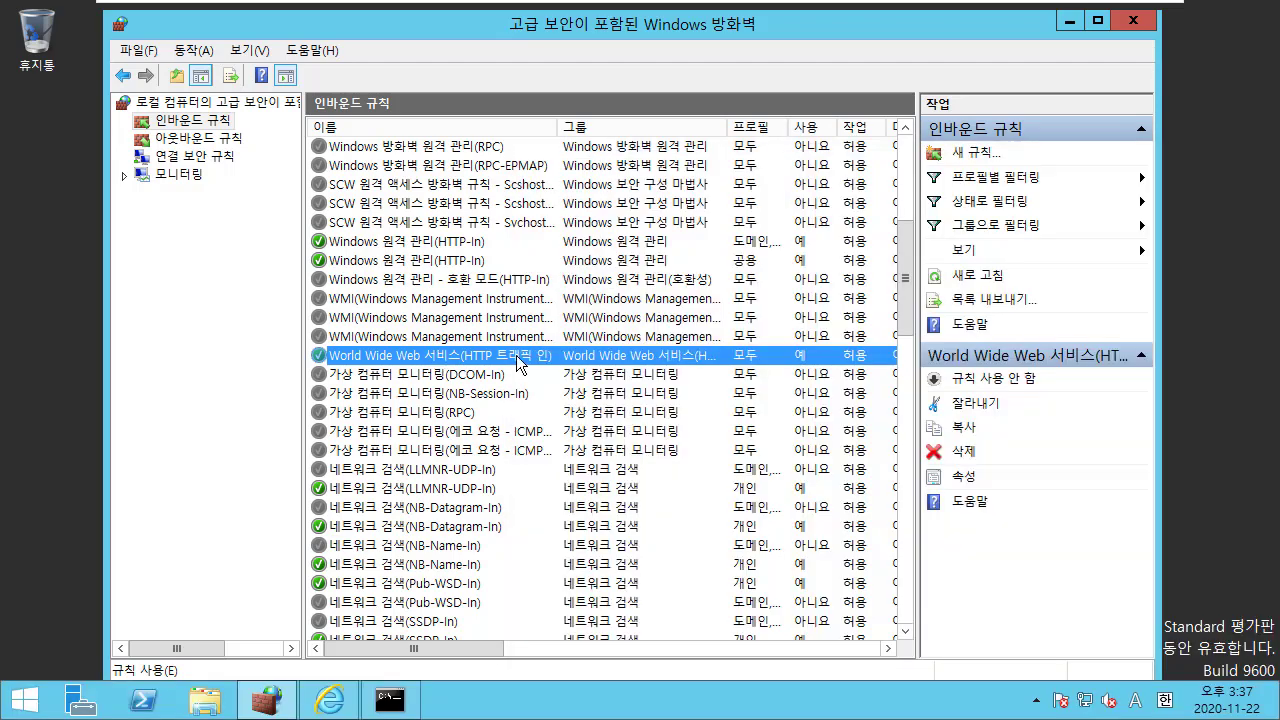
pyautogui.scroll(7, 516, 355)
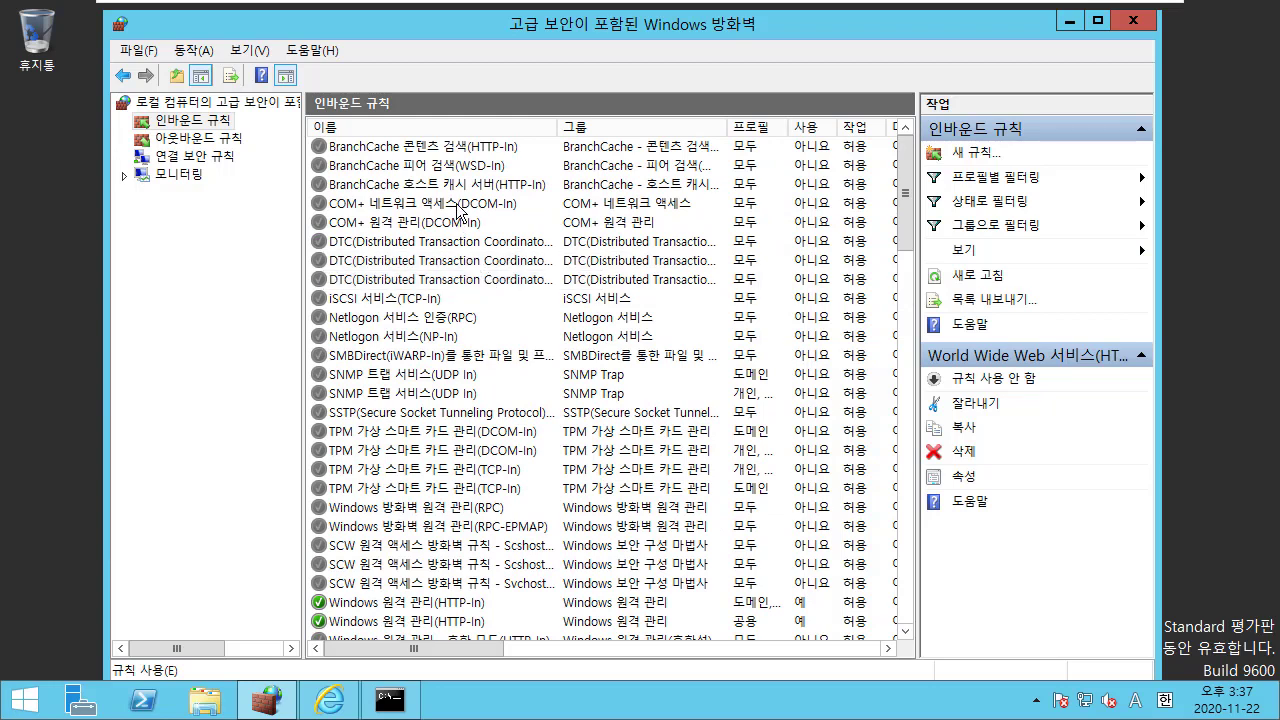
pyautogui.moveTo(457, 31); pyautogui.dragTo(585, 33)
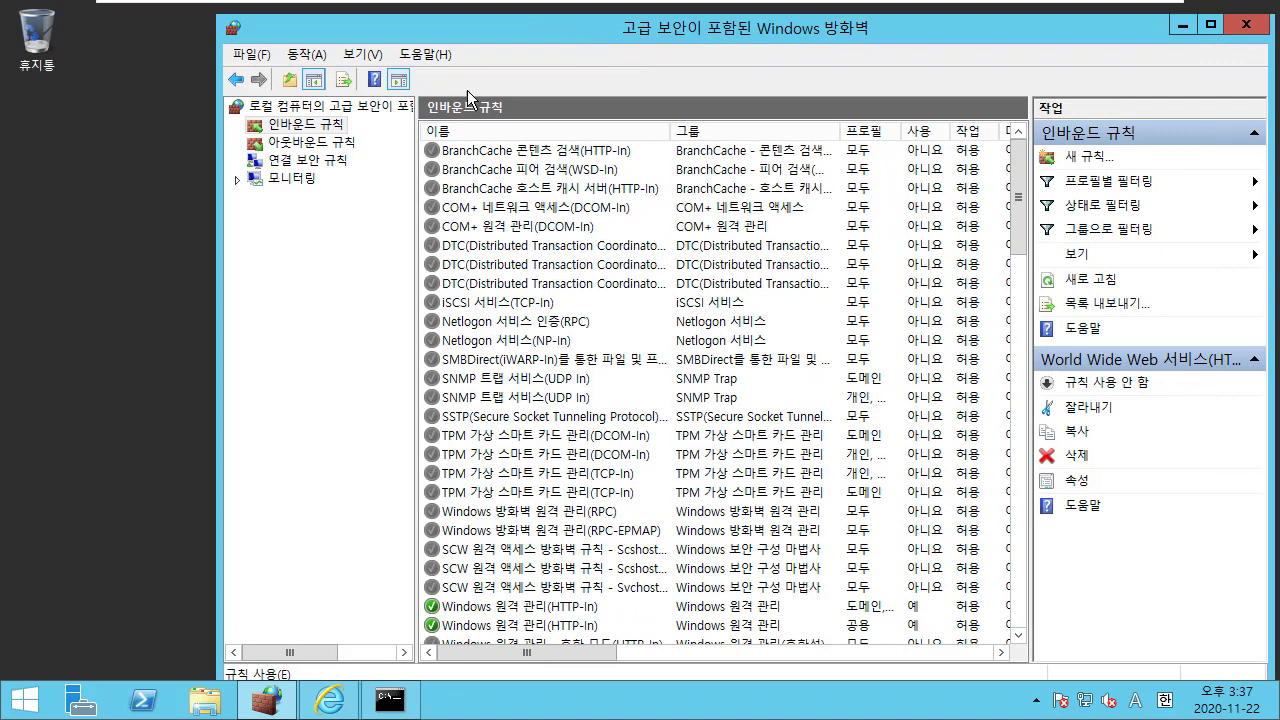
pyautogui.click(330, 700)
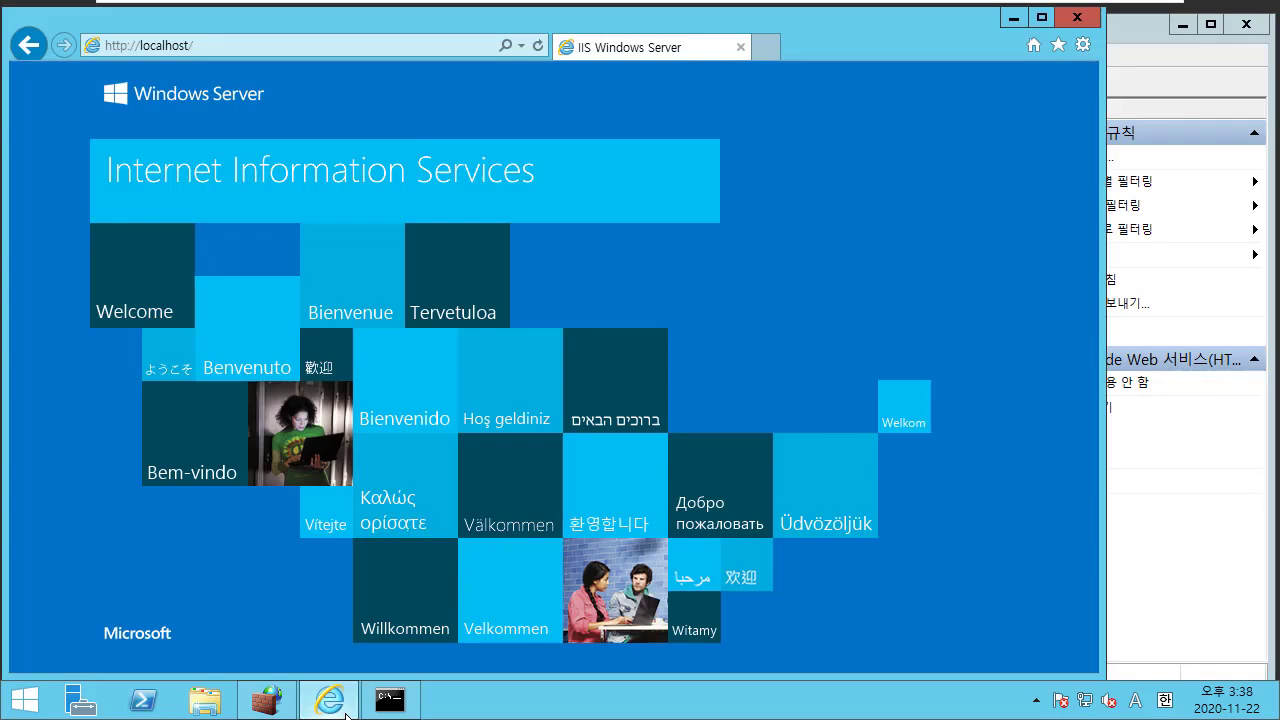
pyautogui.click(293, 51)
pyautogui.write('www.google.com')
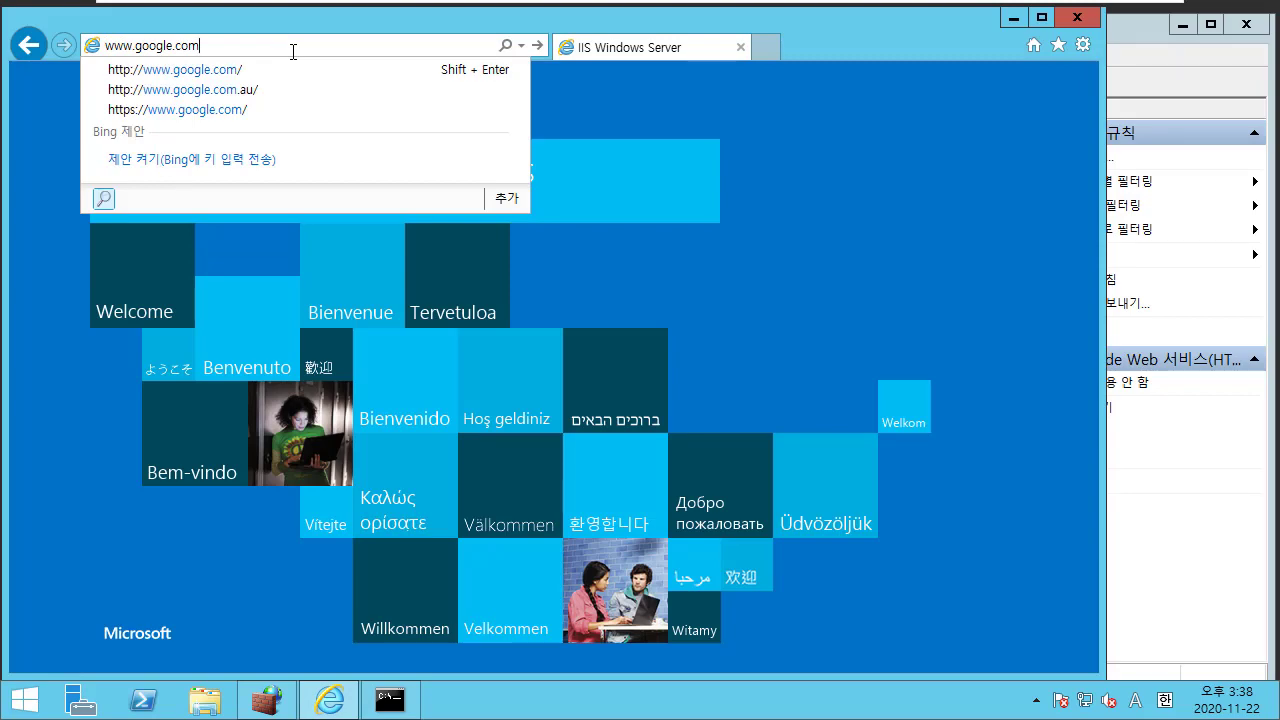
pyautogui.press('Return')
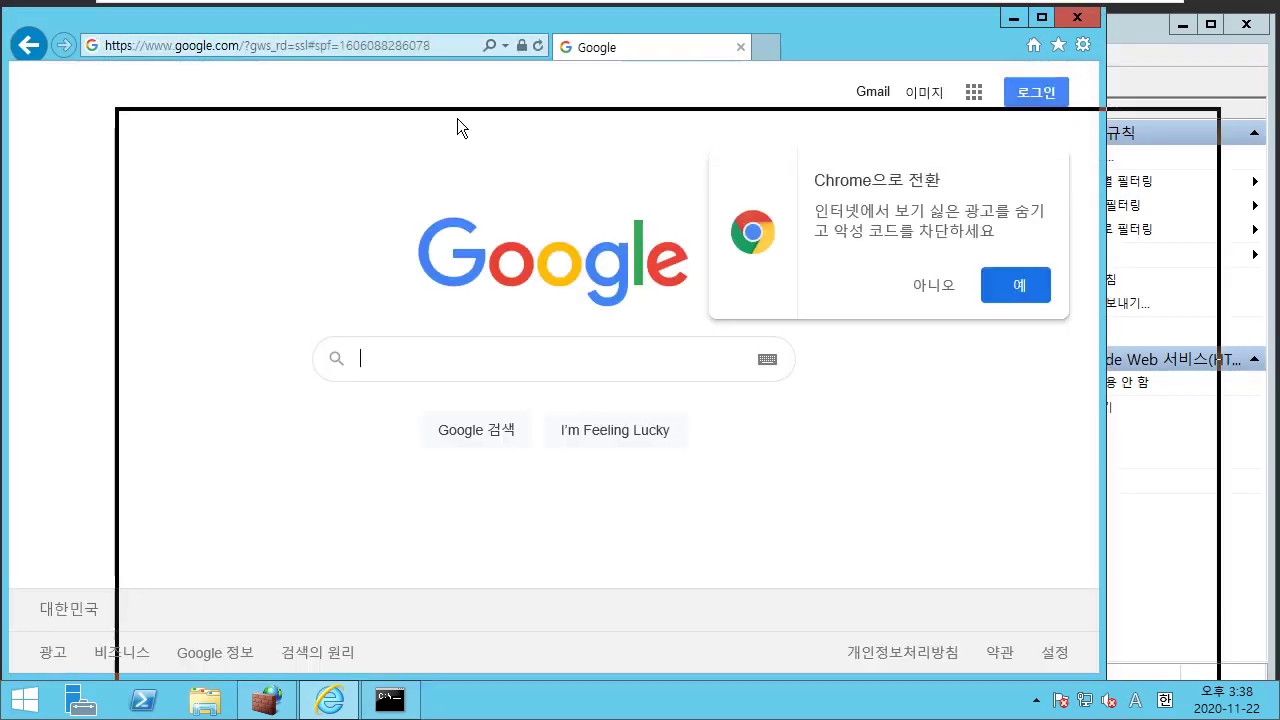
pyautogui.moveTo(457, 127); pyautogui.dragTo(386, 87)
pyautogui.write('hfs')
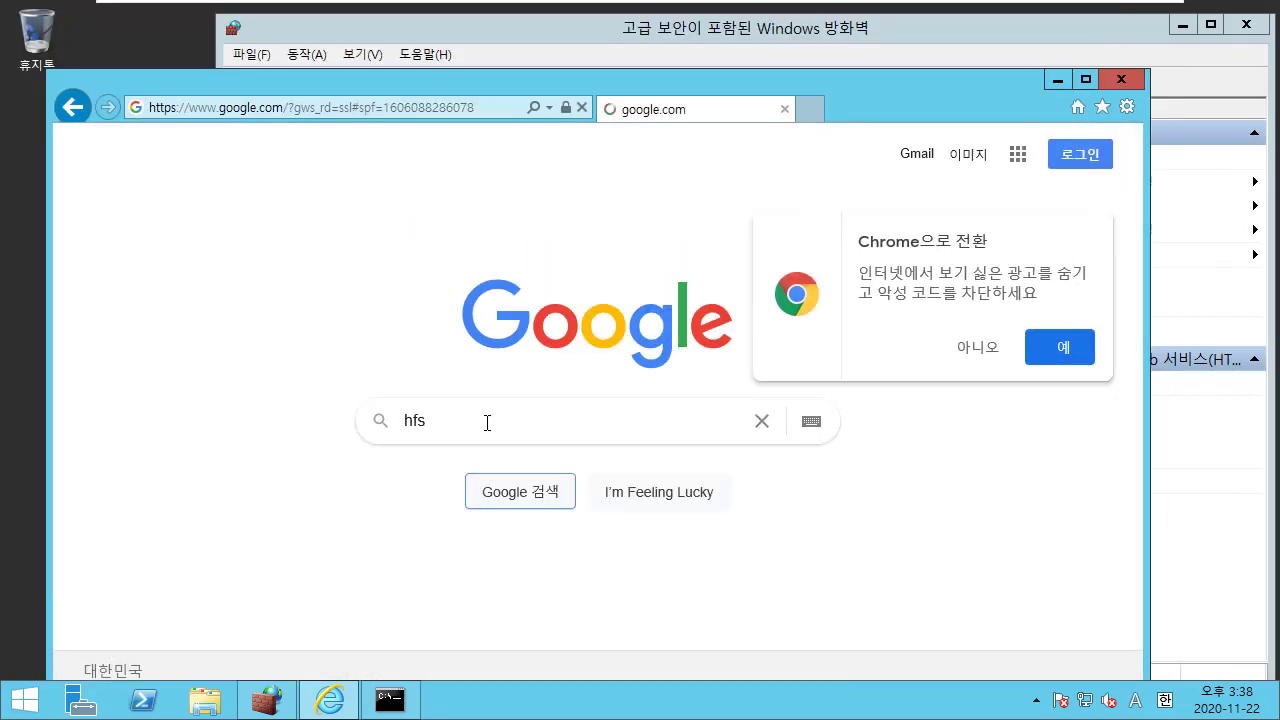
pyautogui.press('Return')
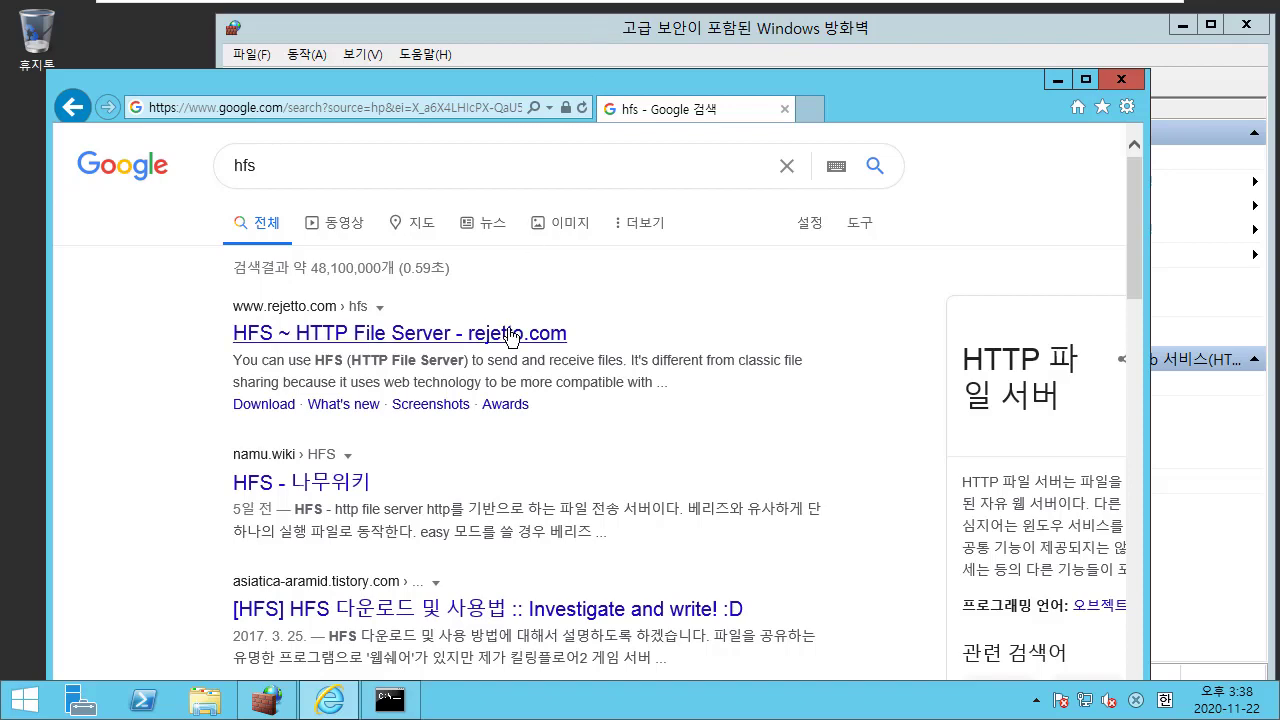
# Step: Open the HTTP File Server download page on rejetto.com in a maximized browser window and dismiss the advertisement
pyautogui.click(558, 337)
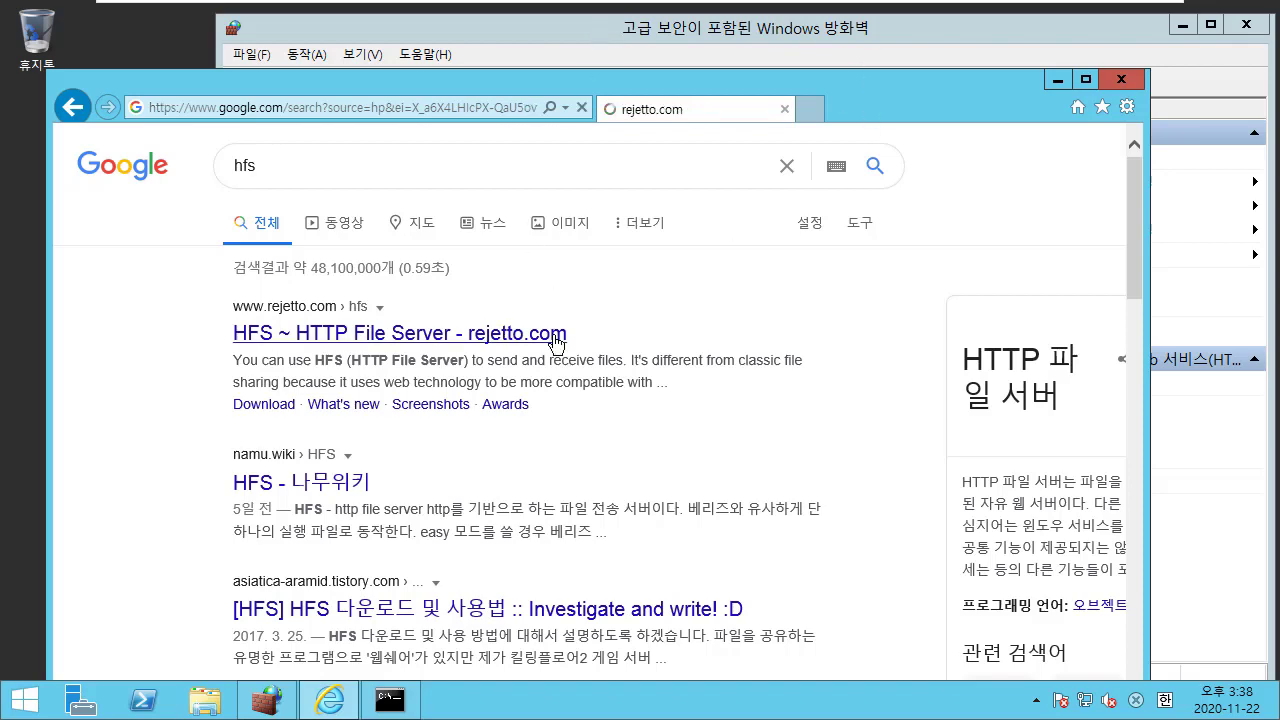
pyautogui.doubleClick(893, 108)
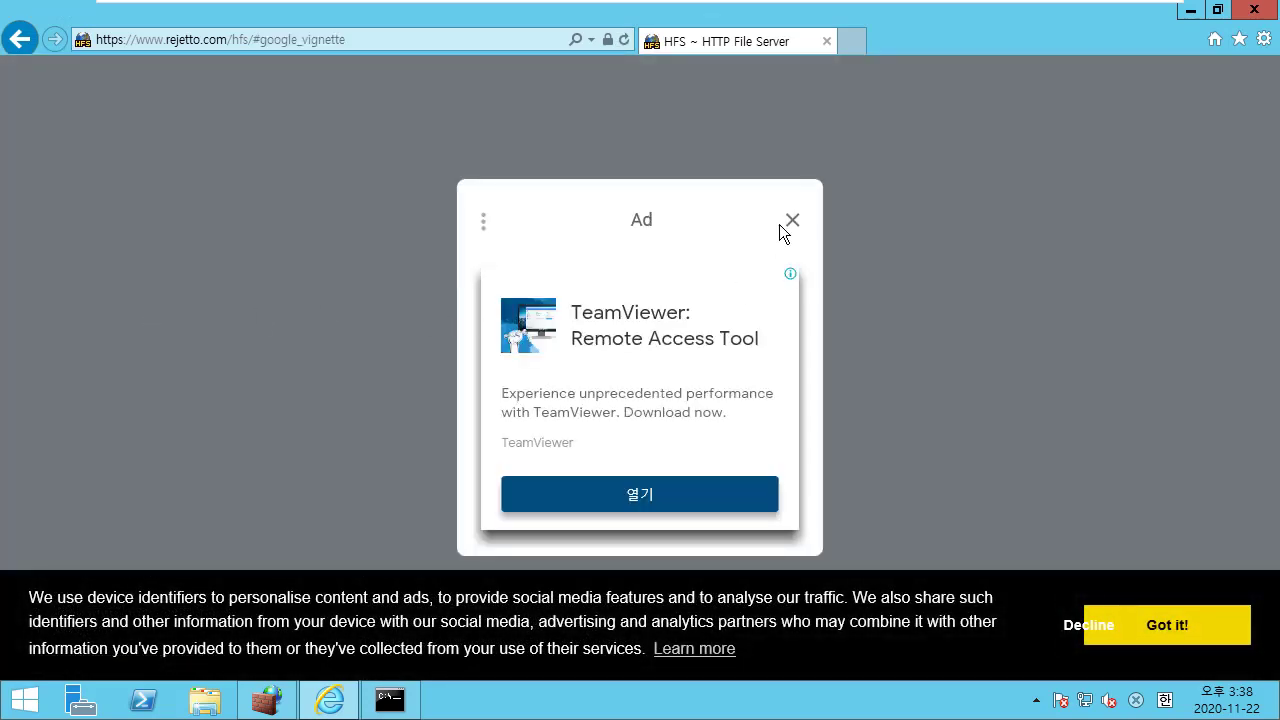
pyautogui.click(792, 221)
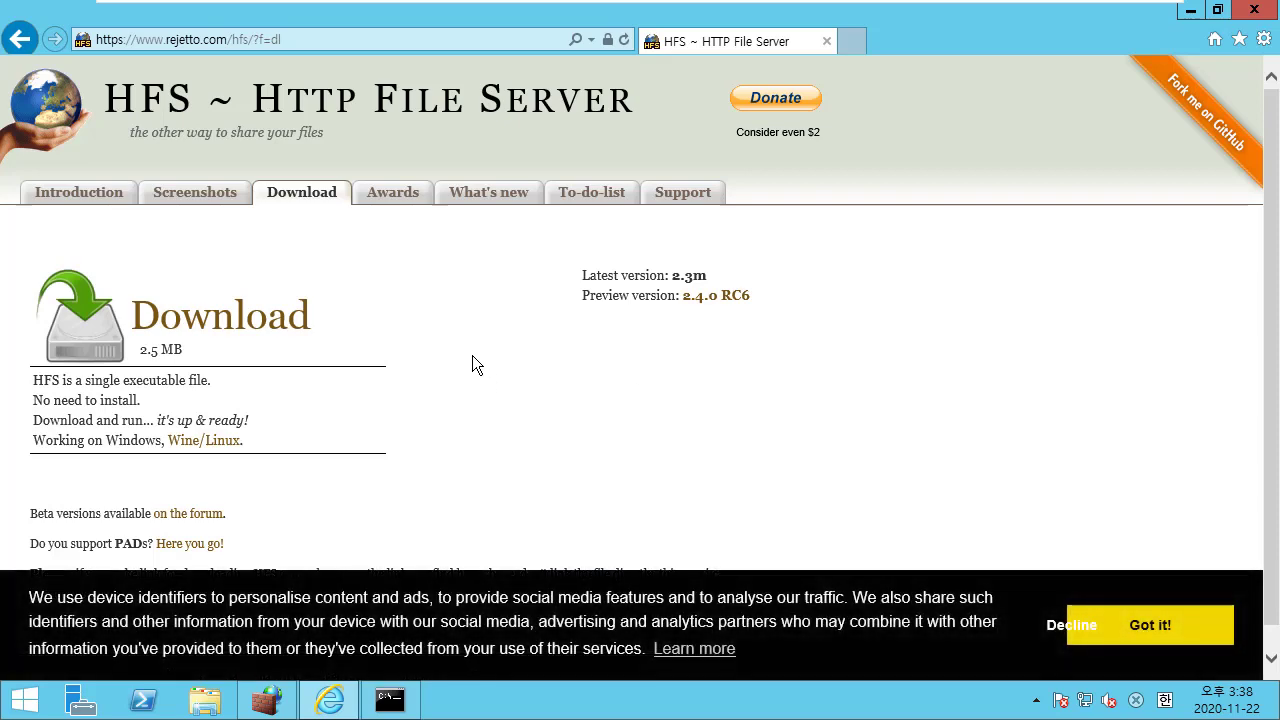
# Step: Download and run hfs.exe, accepting the option to add HFS to the shell context menu
pyautogui.click(168, 300)
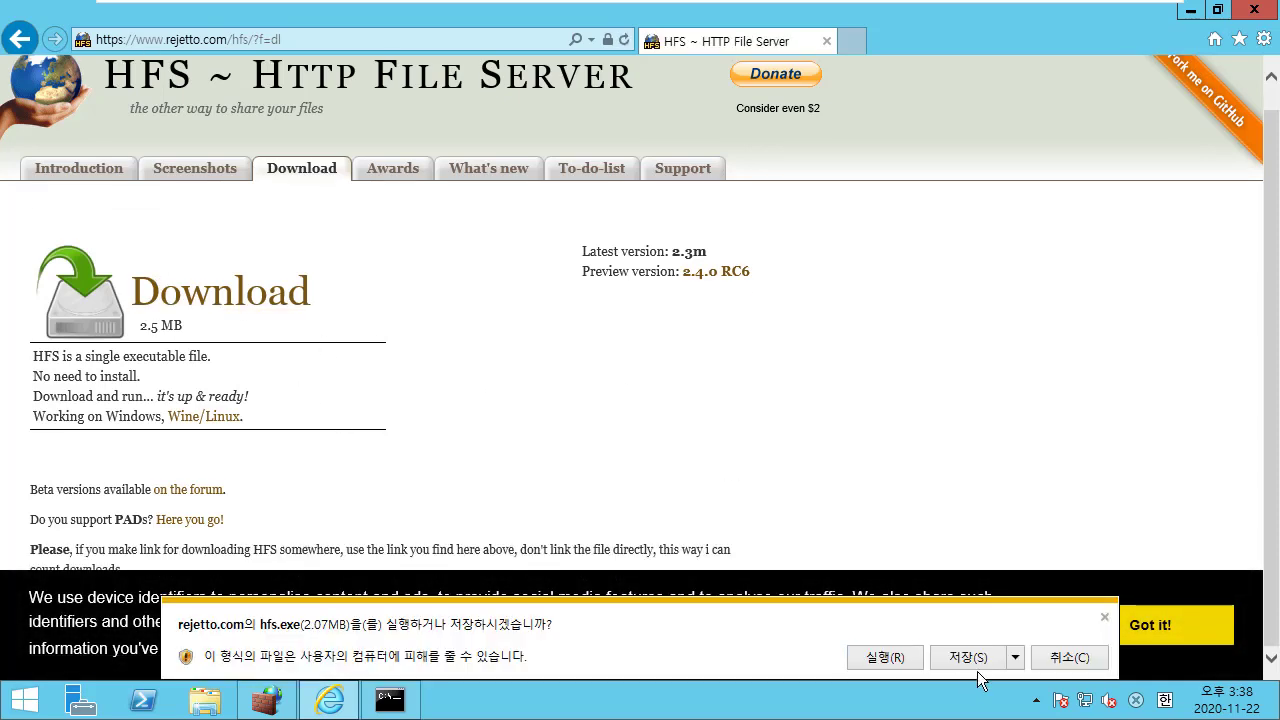
pyautogui.click(973, 662)
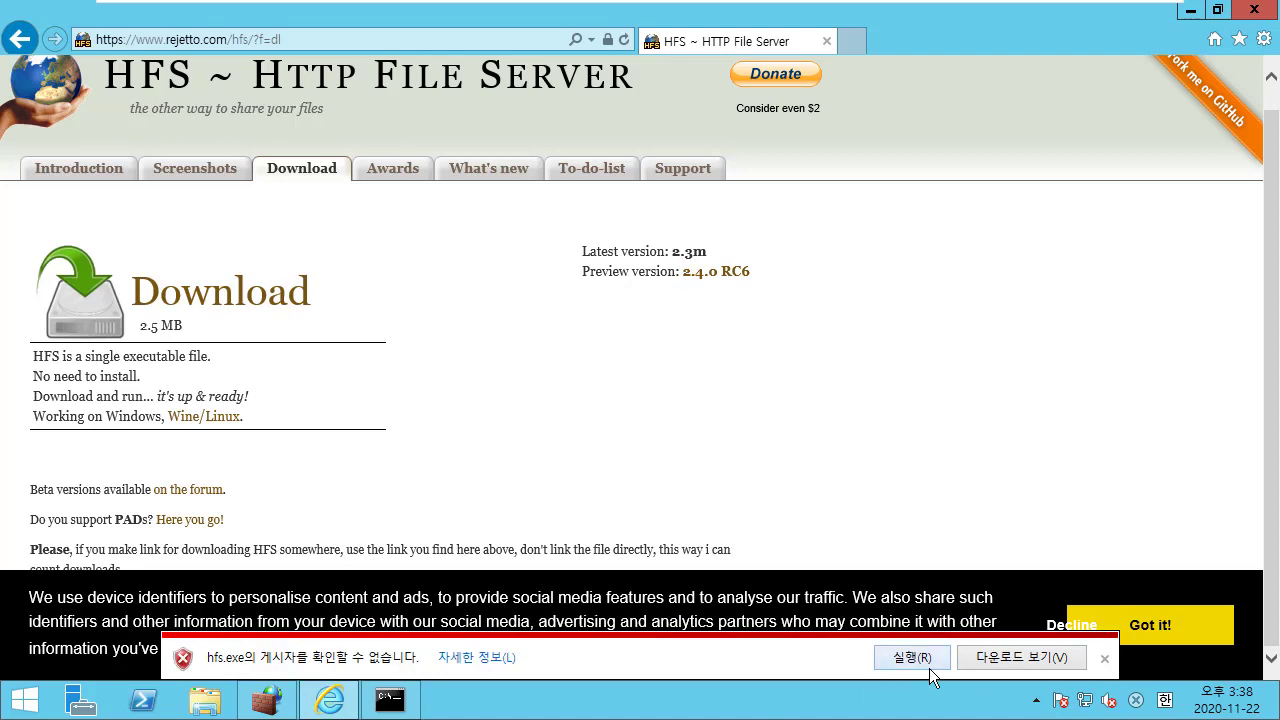
pyautogui.click(911, 657)
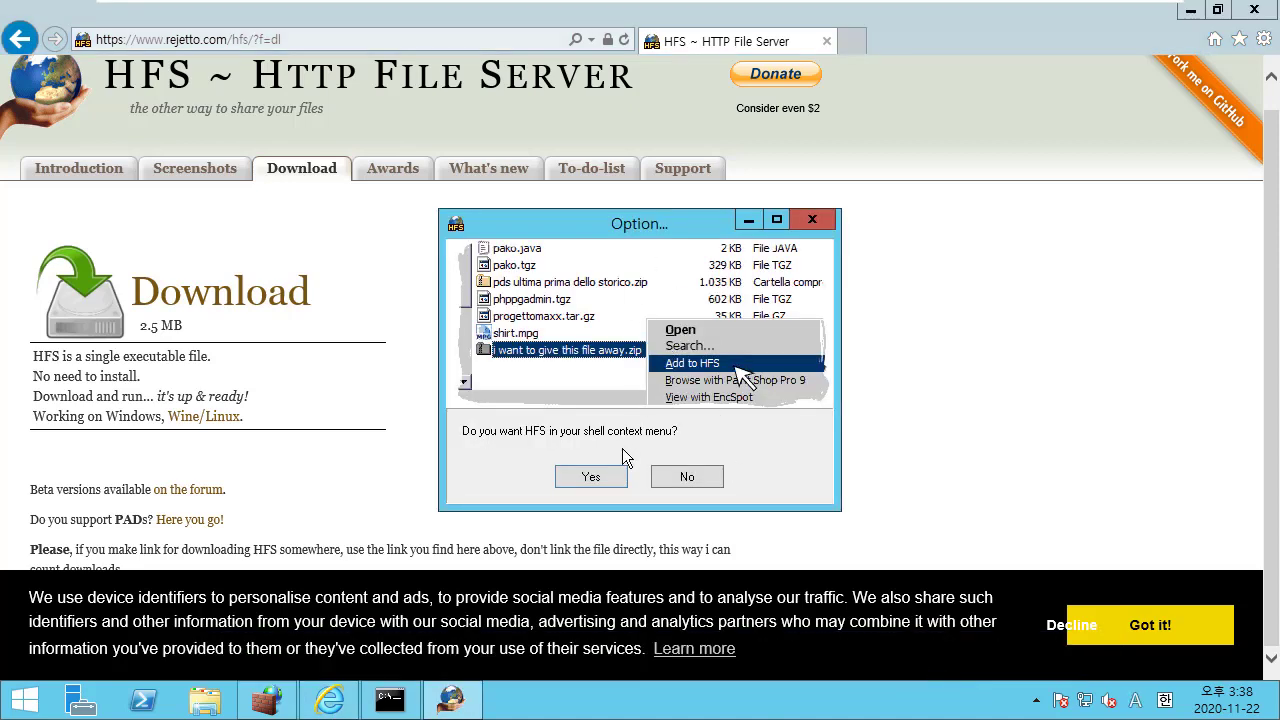
pyautogui.click(615, 473)
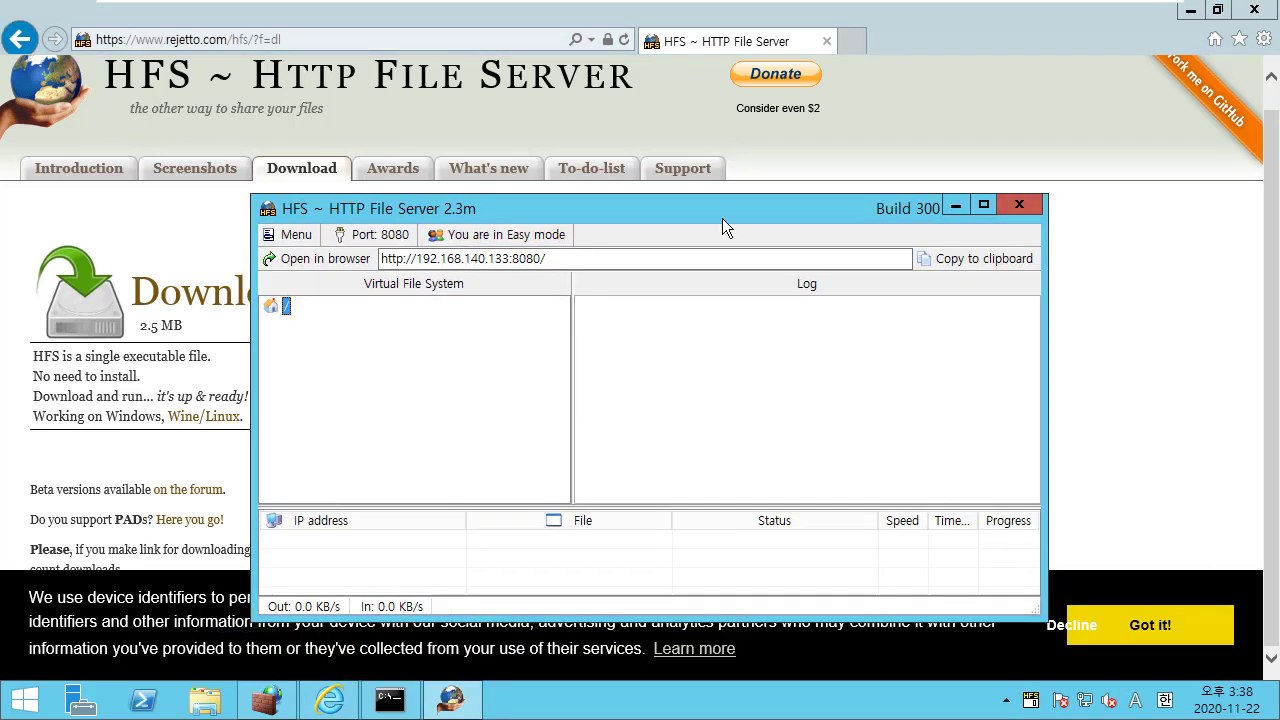
pyautogui.click(1192, 14)
pyautogui.moveTo(586, 222); pyautogui.dragTo(171, 169)
pyautogui.hotkey('ctrl', 'c')
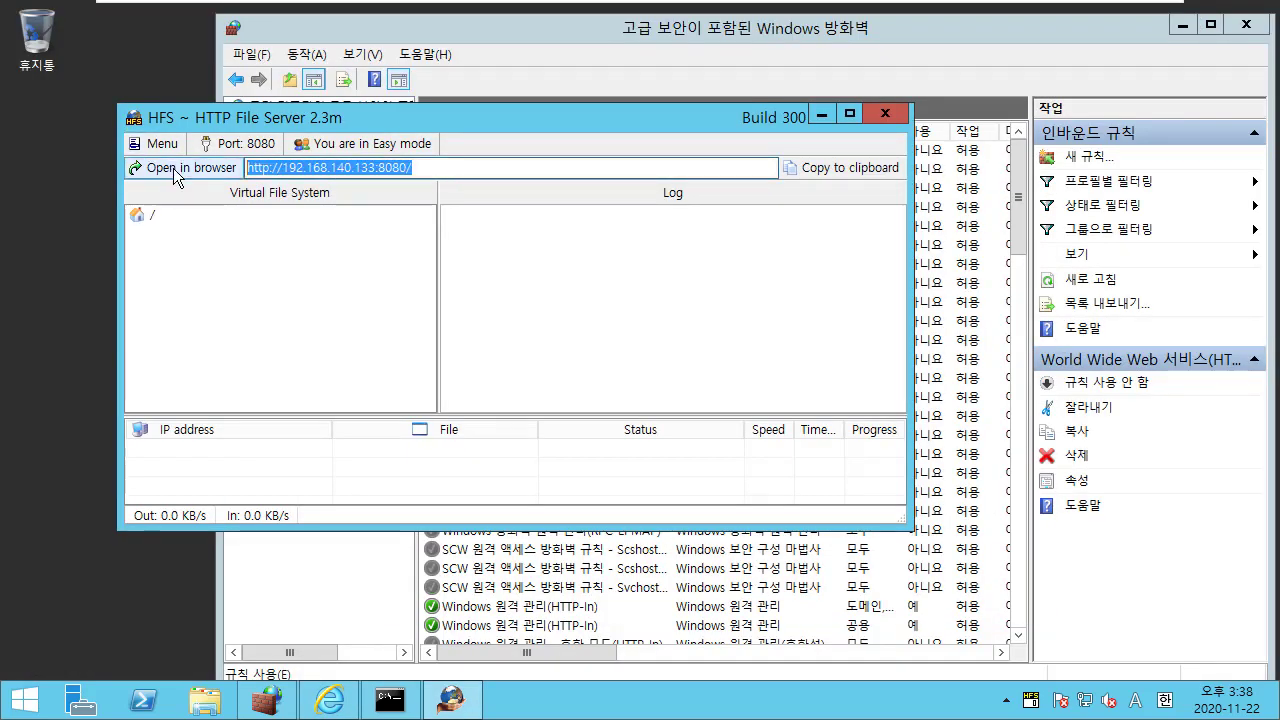
pyautogui.click(682, 64)
pyautogui.click(560, 322)
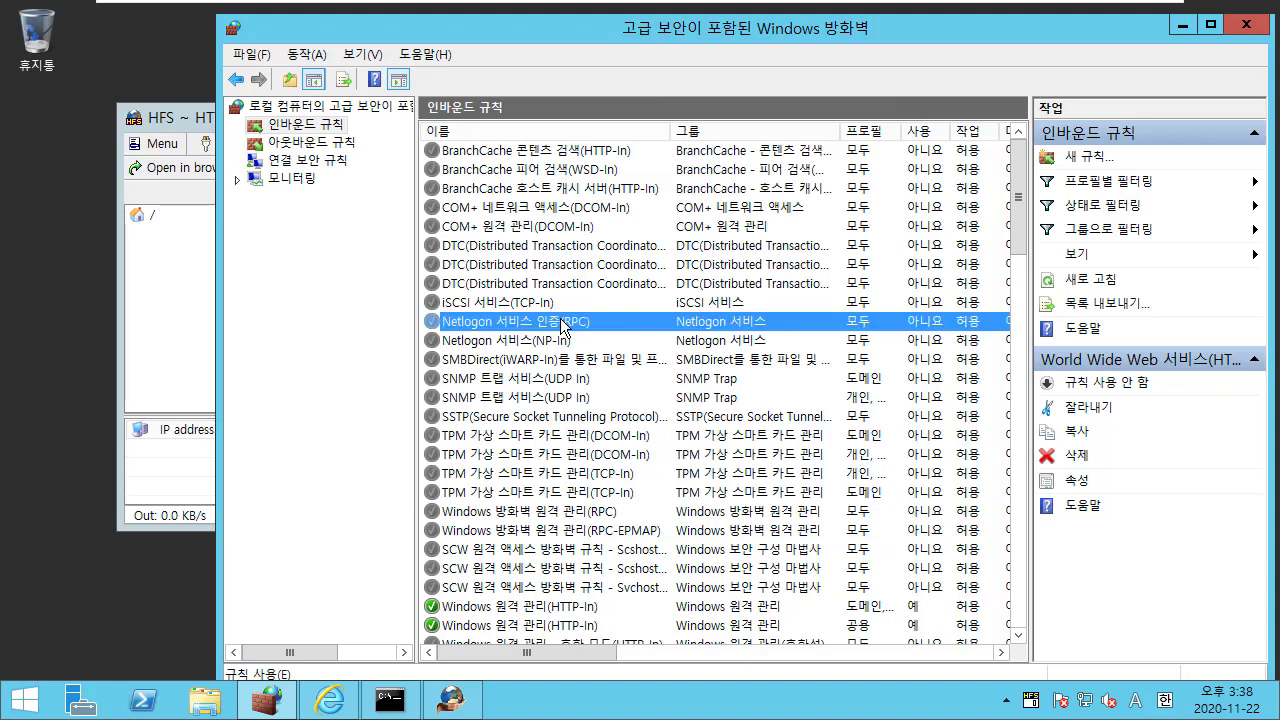
pyautogui.click(213, 136)
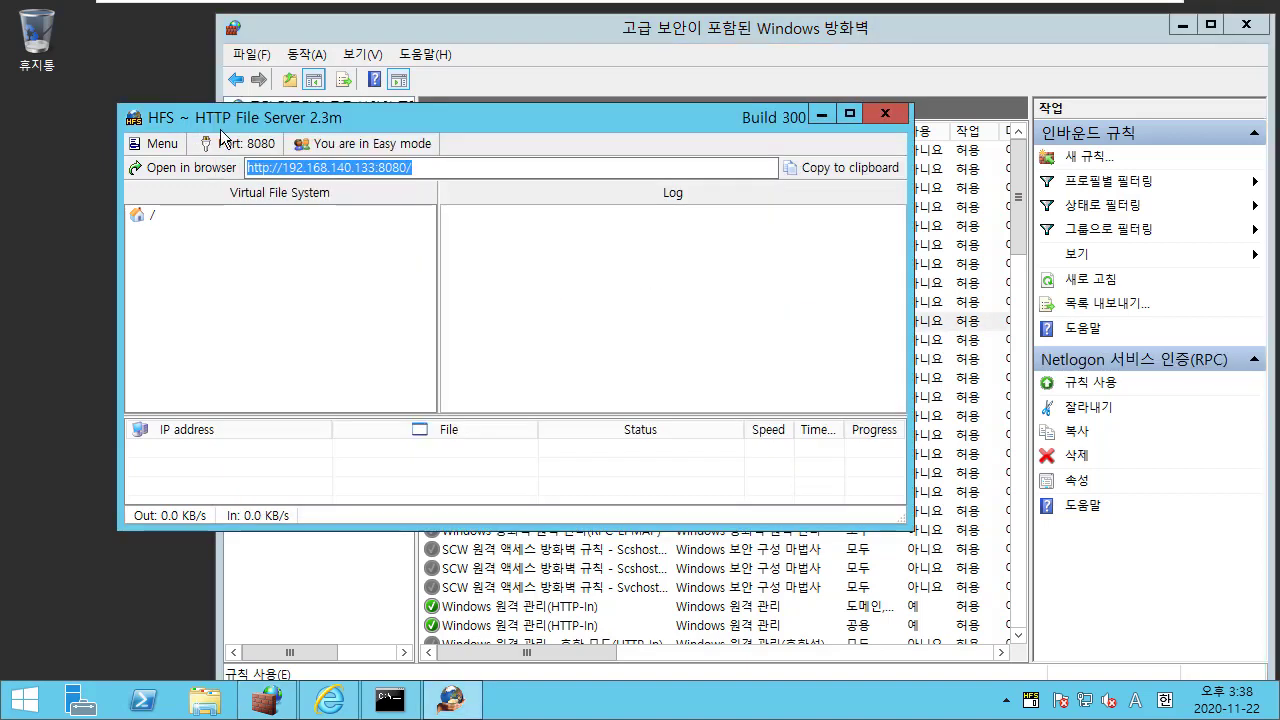
pyautogui.moveTo(364, 120); pyautogui.dragTo(334, 118)
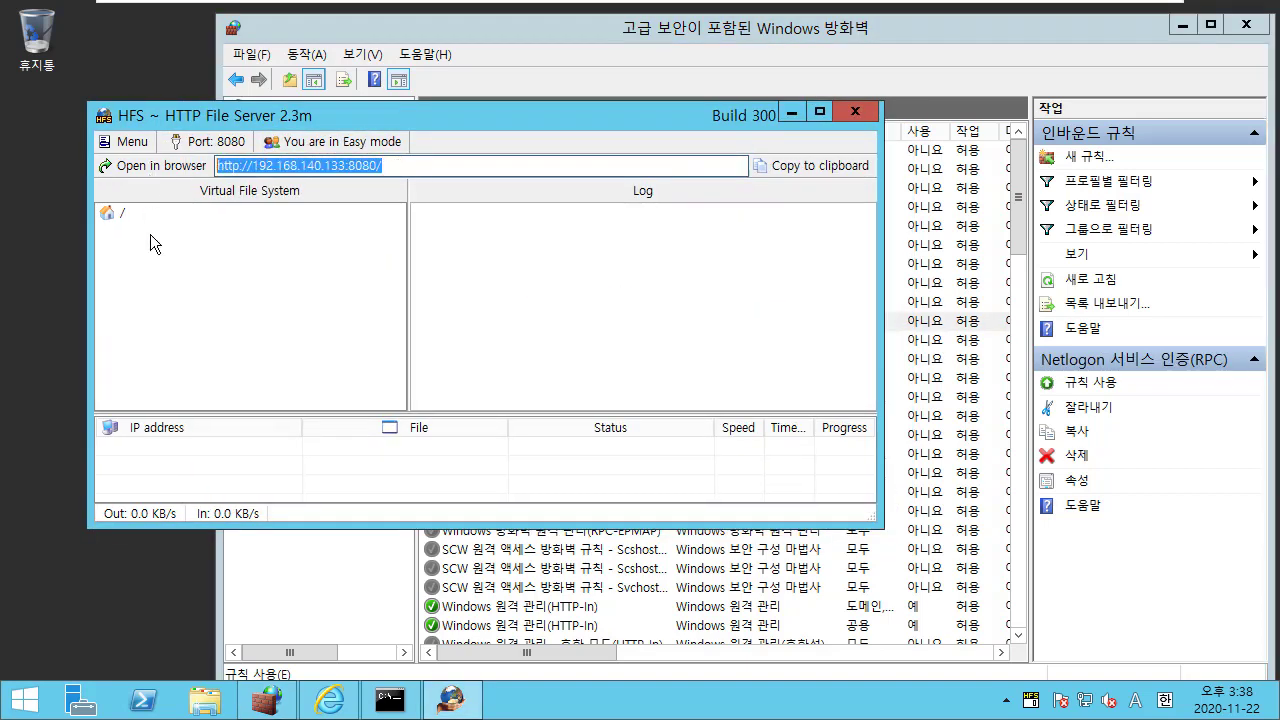
pyautogui.click(330, 700)
pyautogui.click(850, 45)
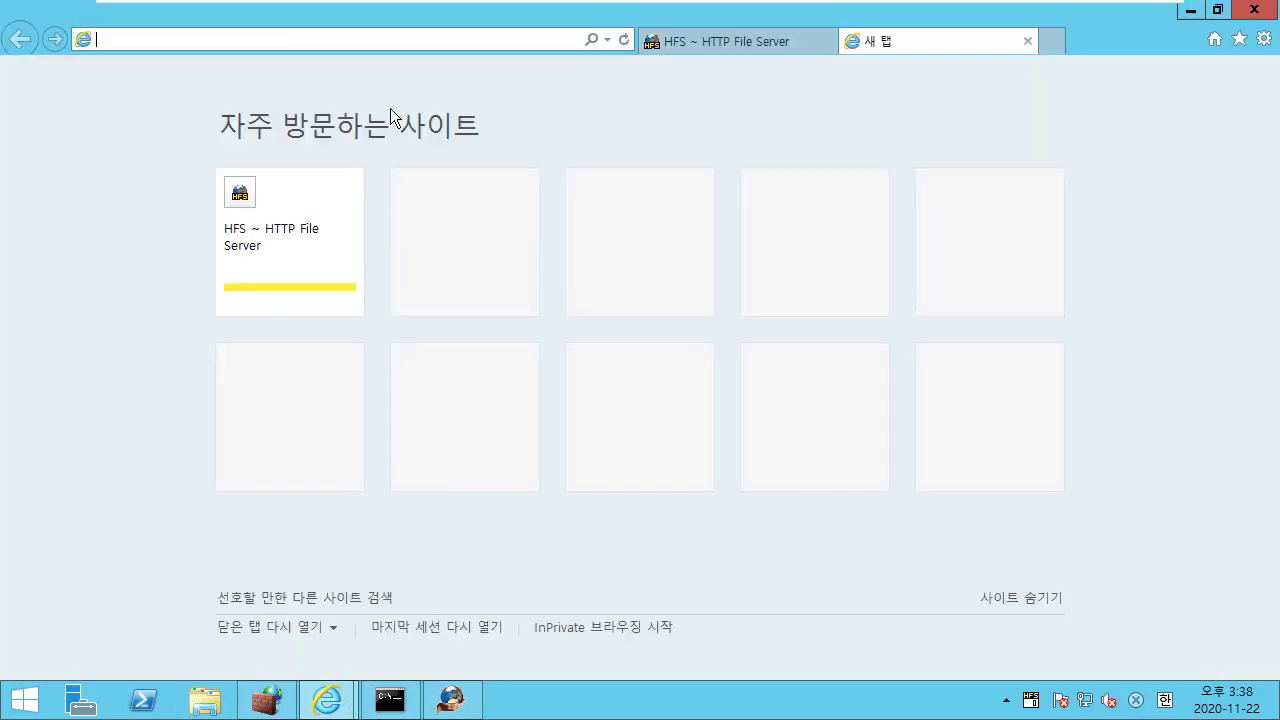
pyautogui.hotkey('ctrl', 'v')
pyautogui.press('Return')
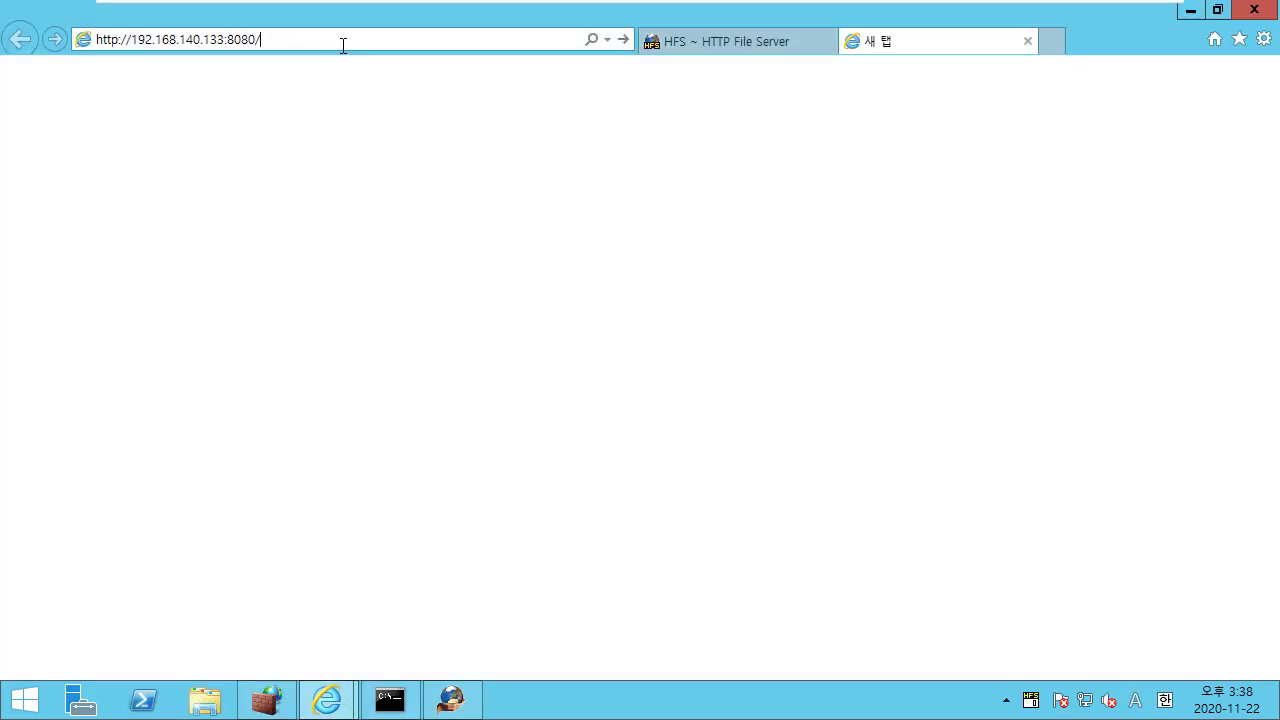
pyautogui.press('super+Down')
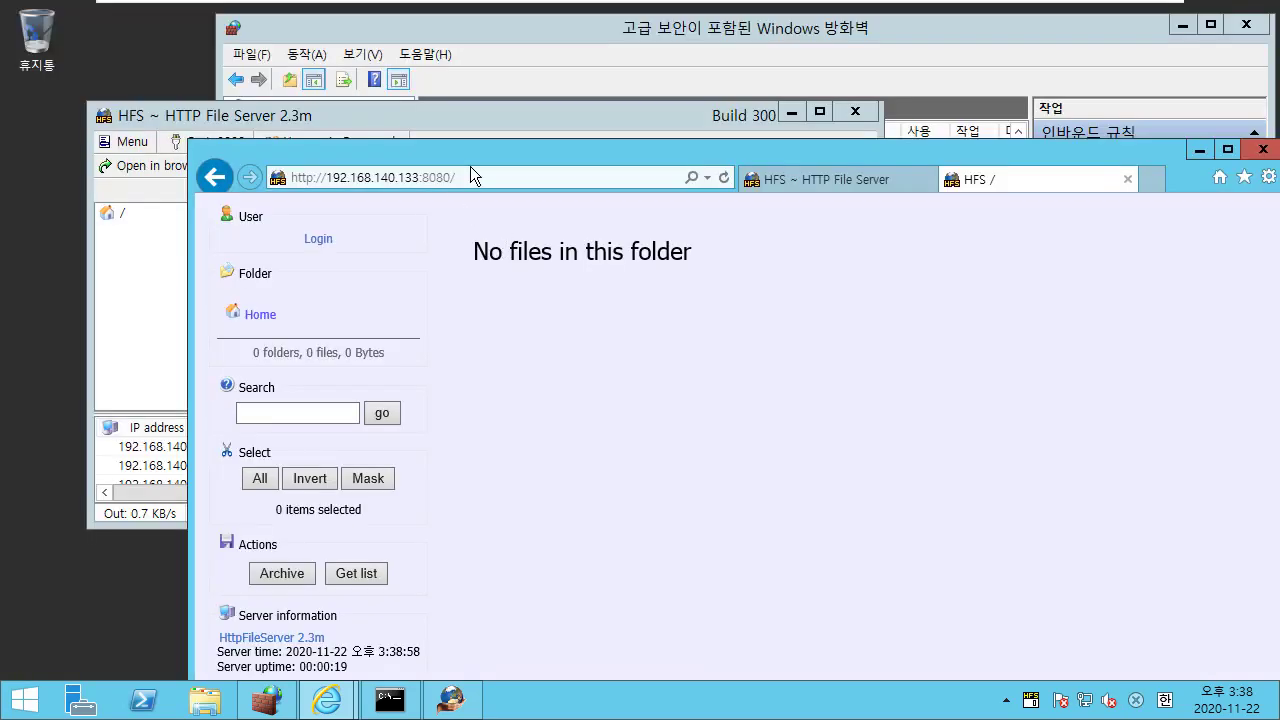
pyautogui.moveTo(470, 166); pyautogui.dragTo(572, 164)
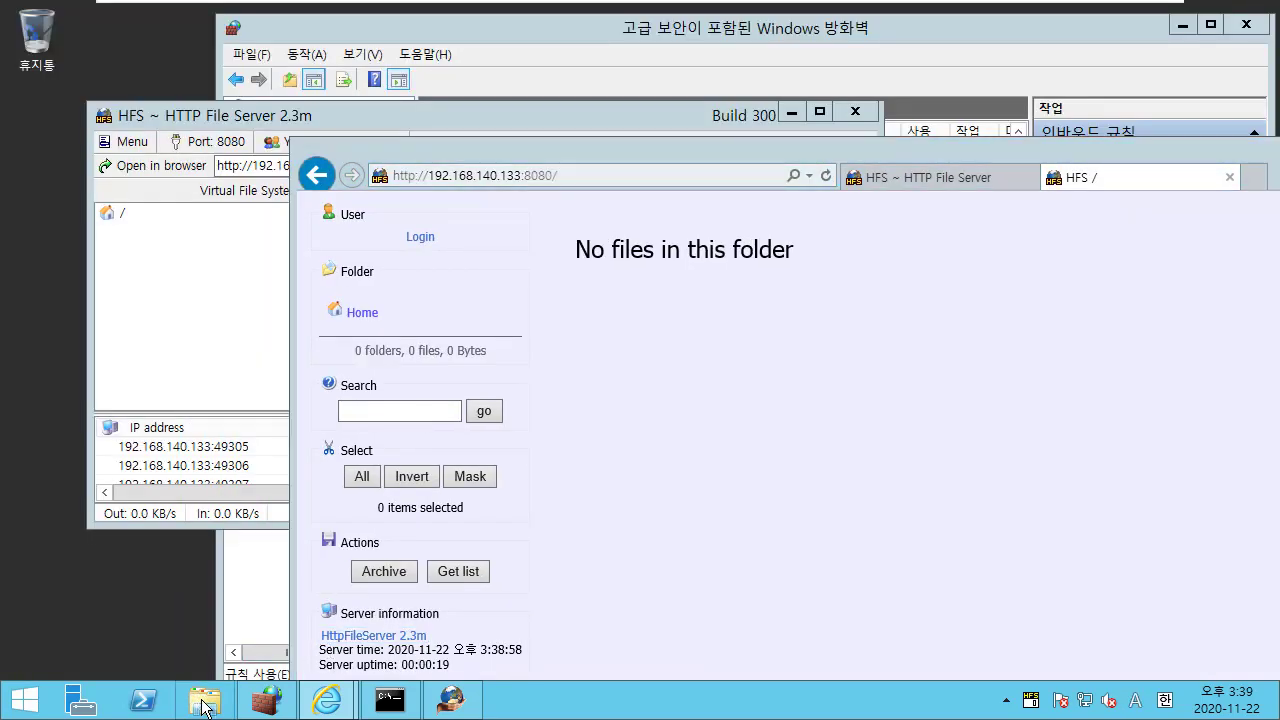
# Step: Share hfs.exe from the Downloads folder by adding it to the HFS virtual file system
pyautogui.click(205, 703)
pyautogui.click(334, 183)
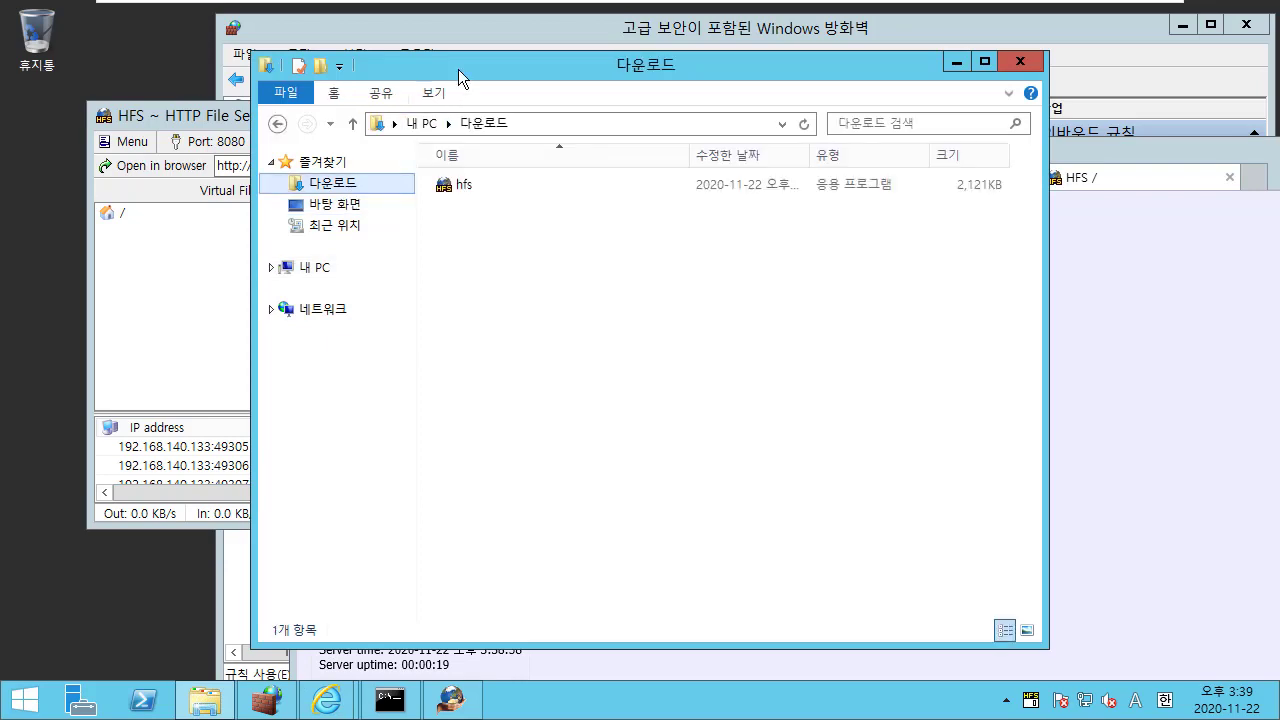
pyautogui.moveTo(458, 69); pyautogui.dragTo(337, 69)
pyautogui.click(340, 185)
pyautogui.moveTo(340, 188); pyautogui.dragTo(505, 681)
pyautogui.click(450, 700)
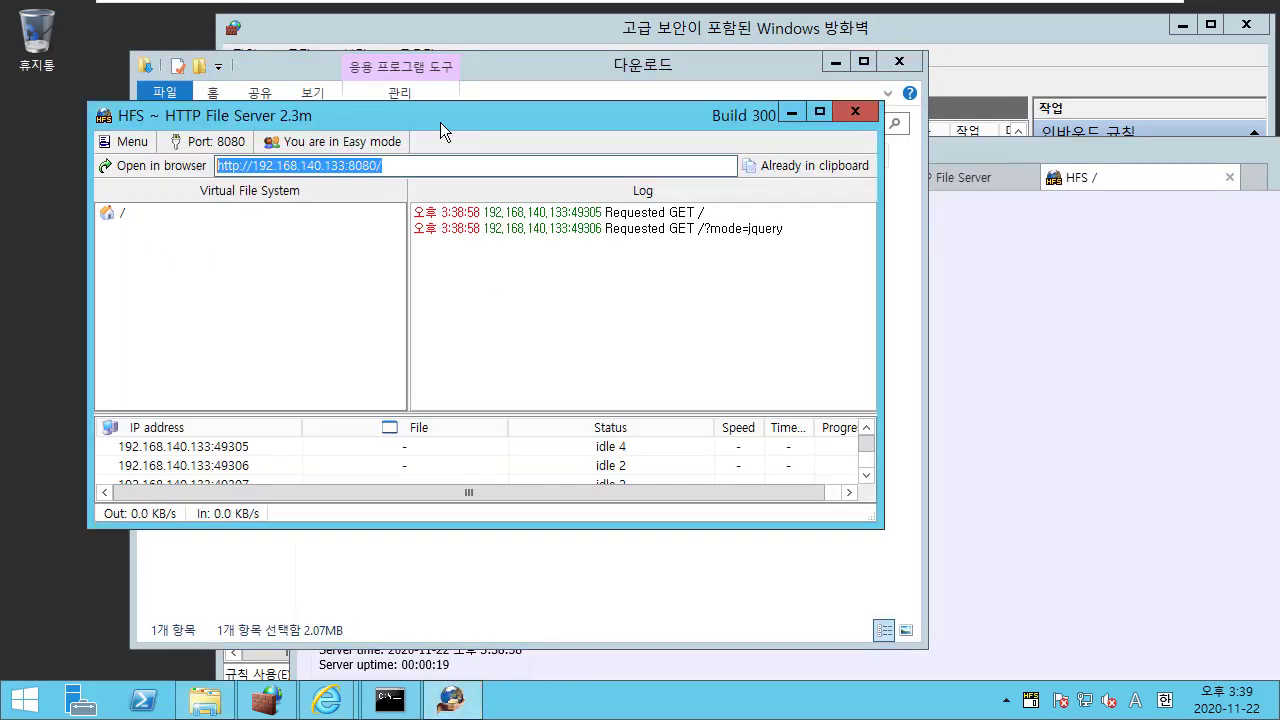
pyautogui.moveTo(440, 122); pyautogui.dragTo(1000, 141)
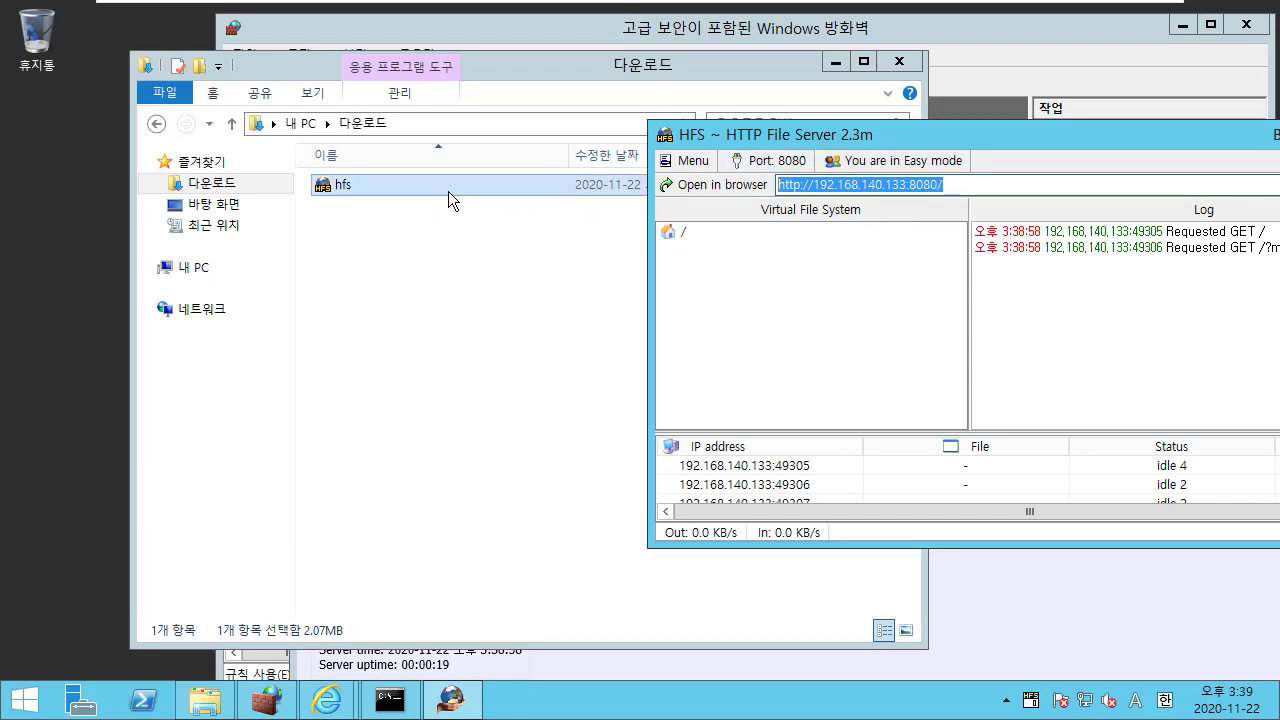
pyautogui.moveTo(448, 191); pyautogui.dragTo(775, 389)
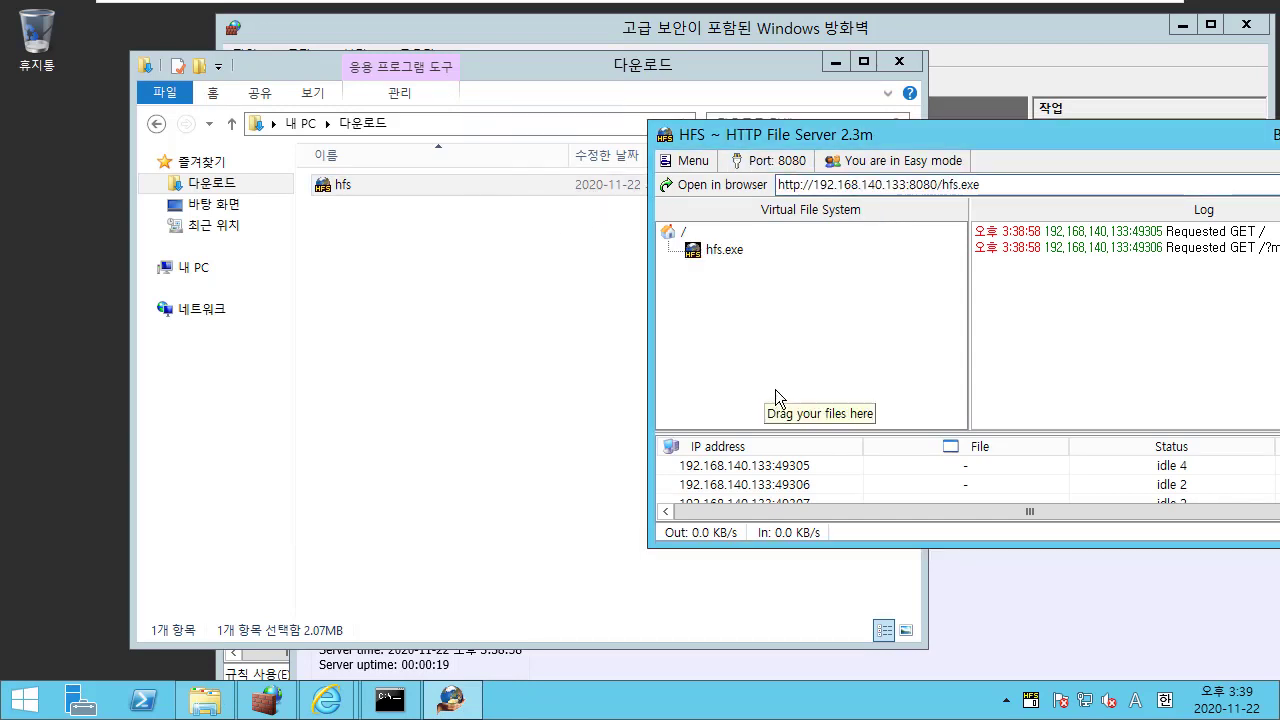
# Step: Minimize the Downloads folder and refresh the HFS page in Internet Explorer to check for the shared hfs.exe
pyautogui.click(835, 62)
pyautogui.moveTo(876, 130); pyautogui.dragTo(274, 131)
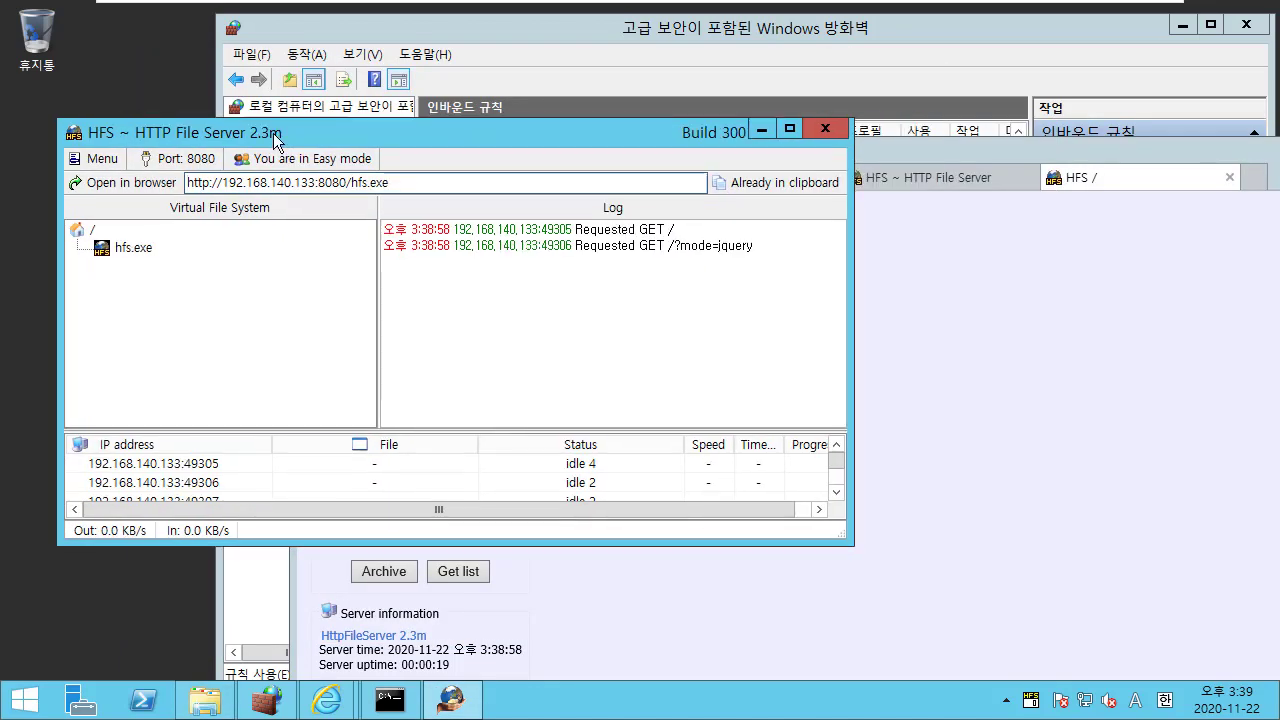
pyautogui.click(941, 360)
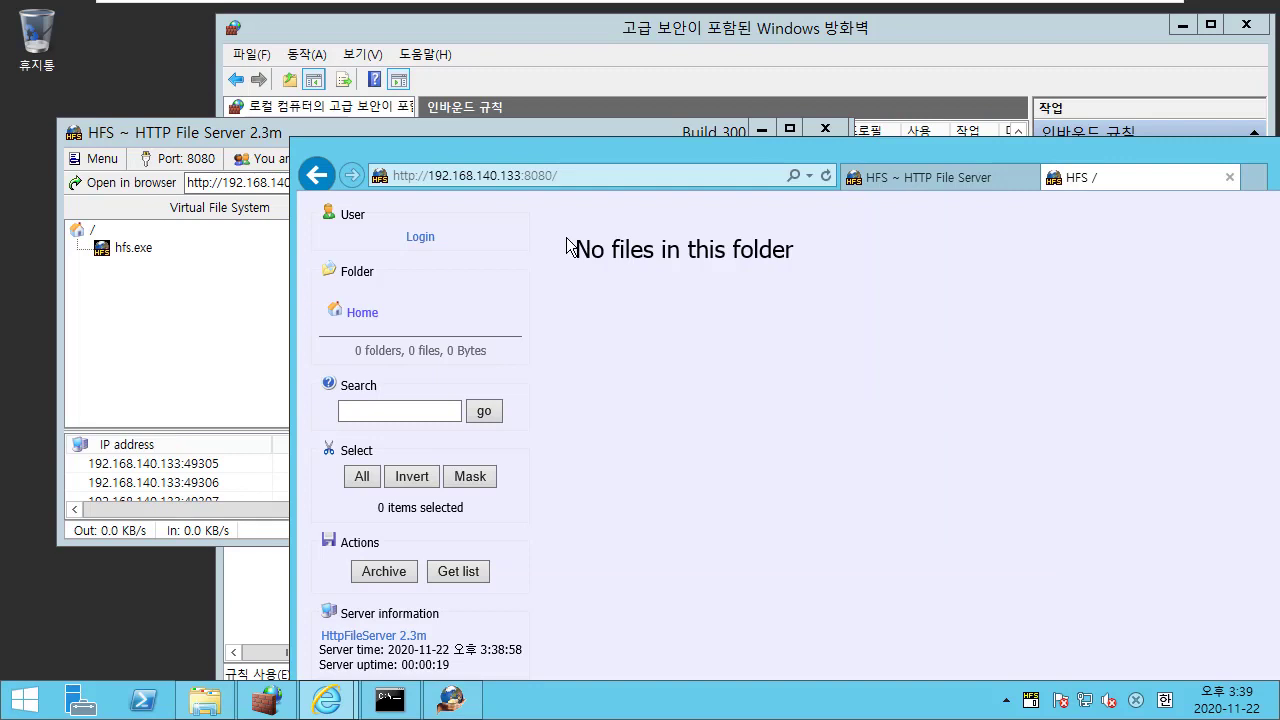
pyautogui.press('F5')
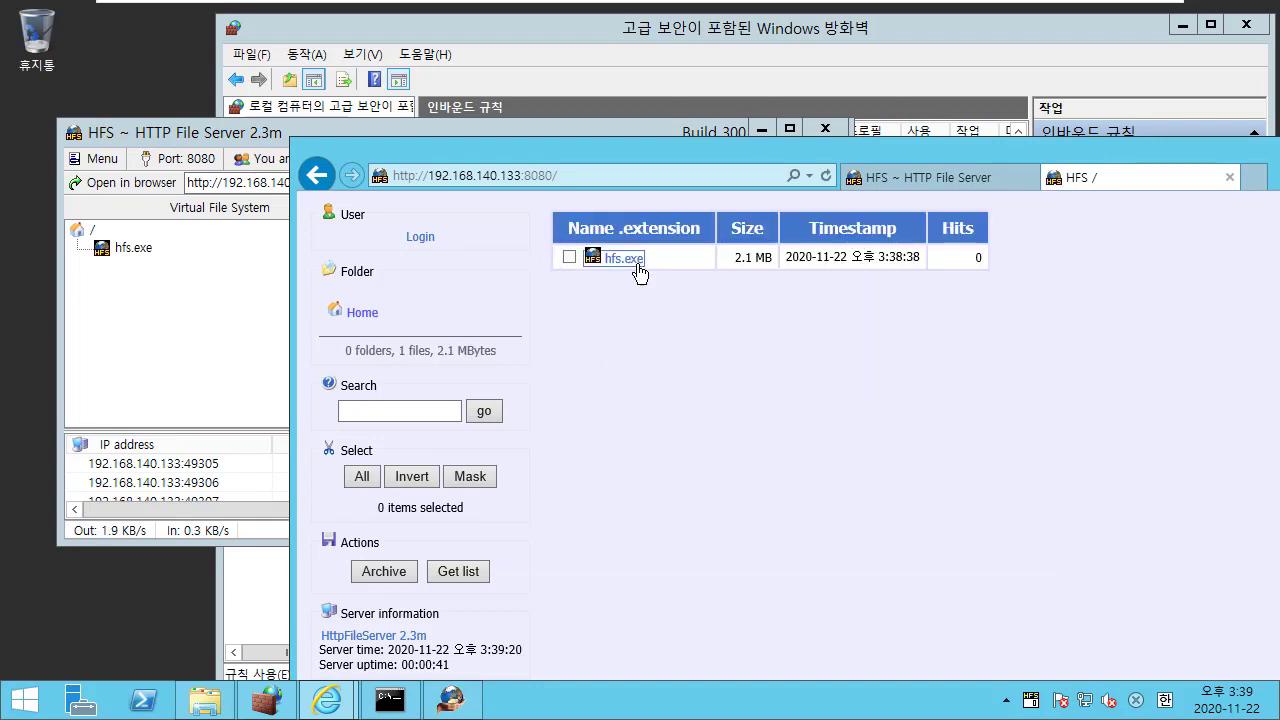
pyautogui.click(640, 272)
pyautogui.moveTo(930, 144); pyautogui.dragTo(770, 142)
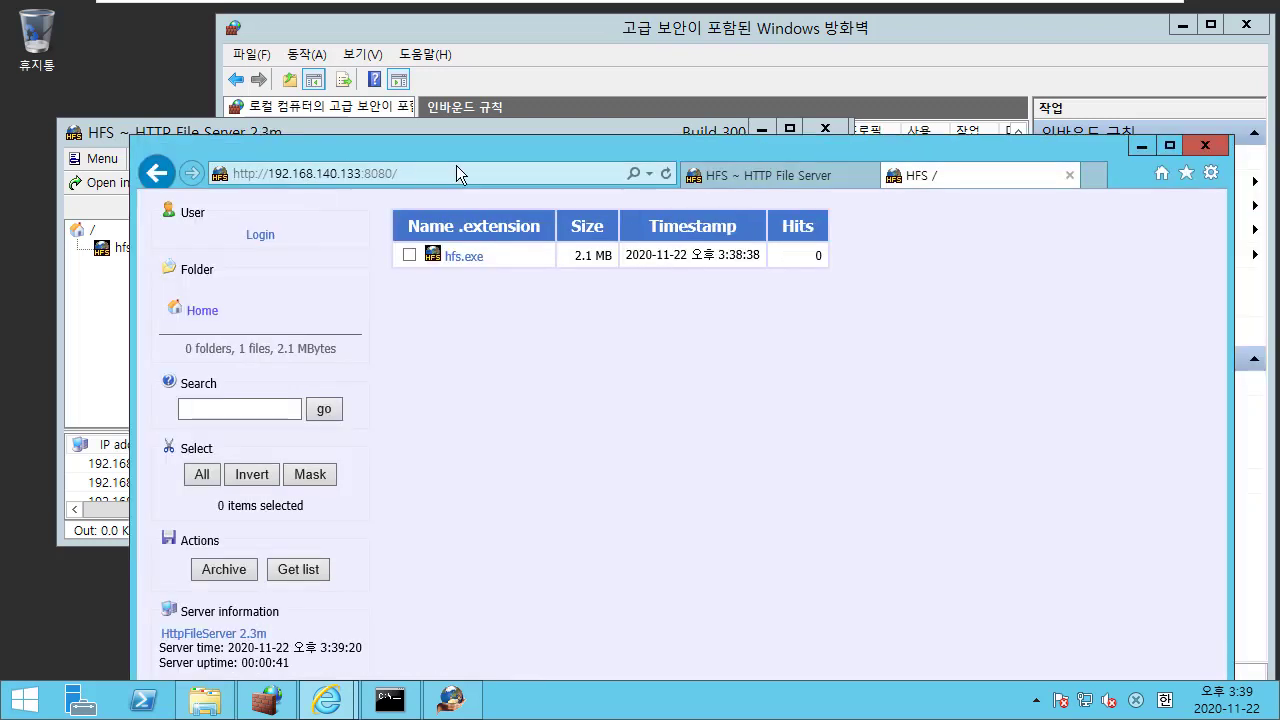
# Step: Switch to Chrome on the host computer and try to load the HFS page at 192.168.140.133:8080
pyautogui.click(420, 176)
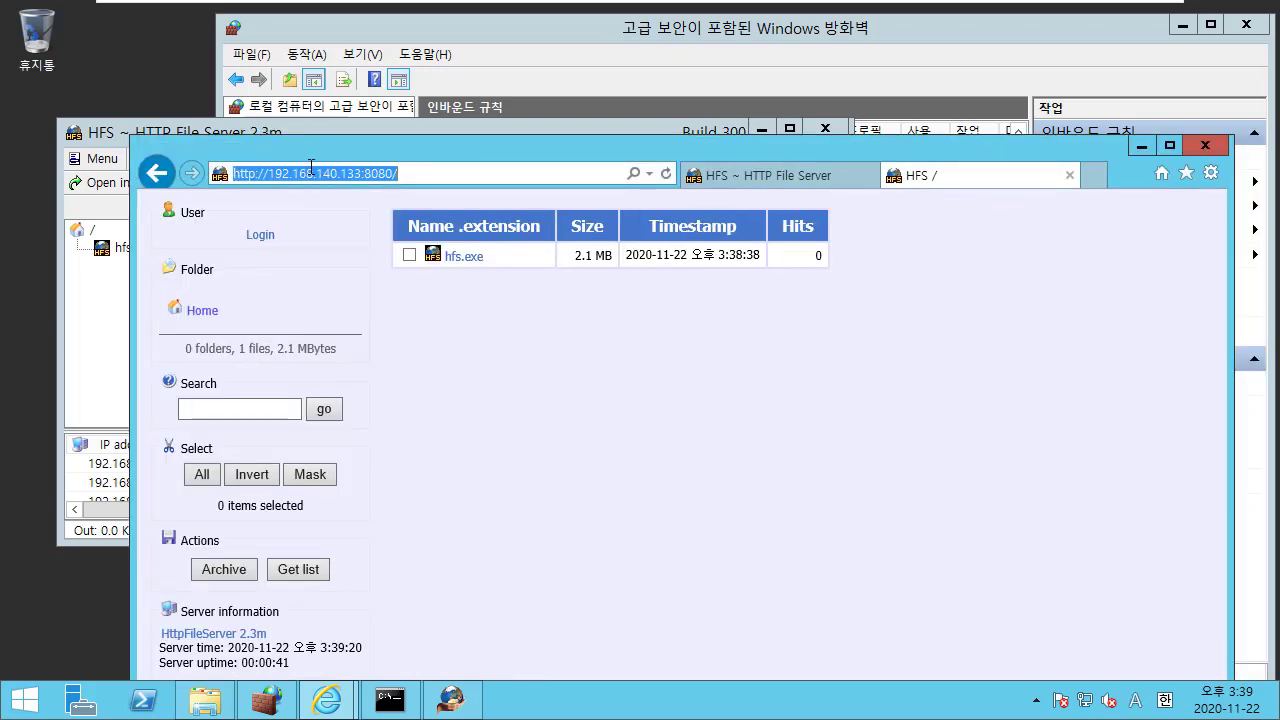
pyautogui.moveTo(1058, 9)
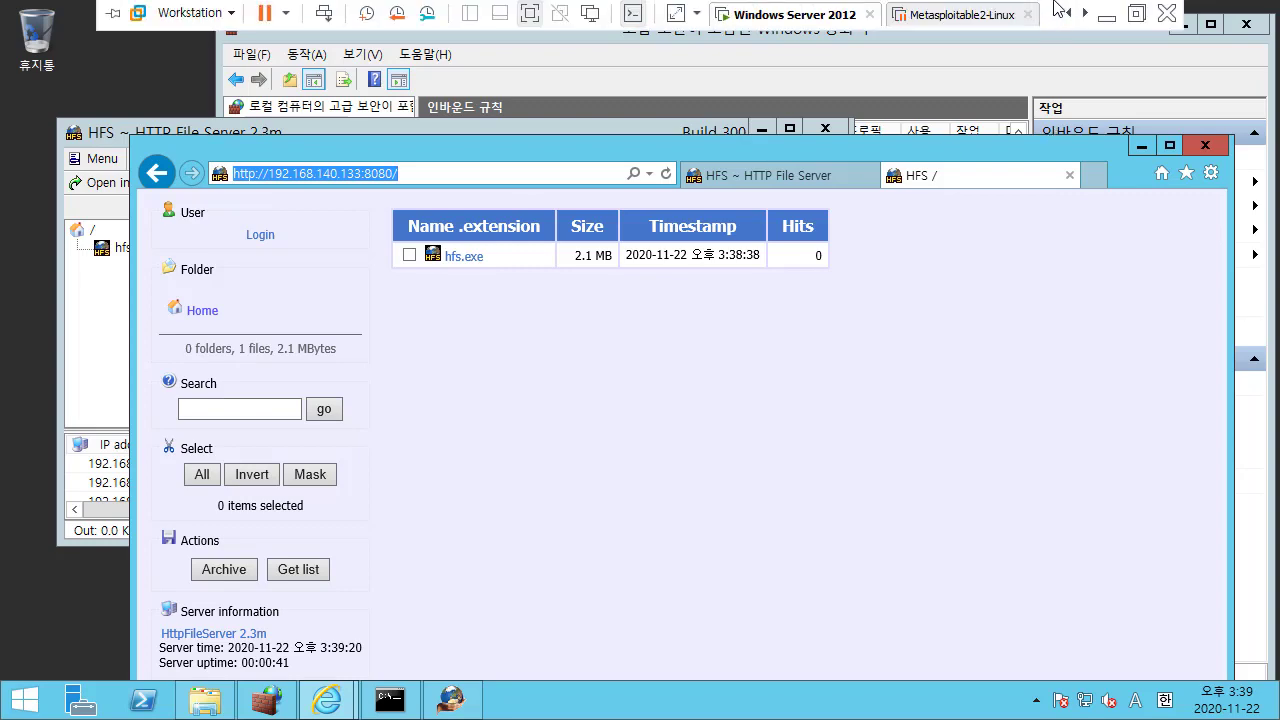
pyautogui.click(1106, 14)
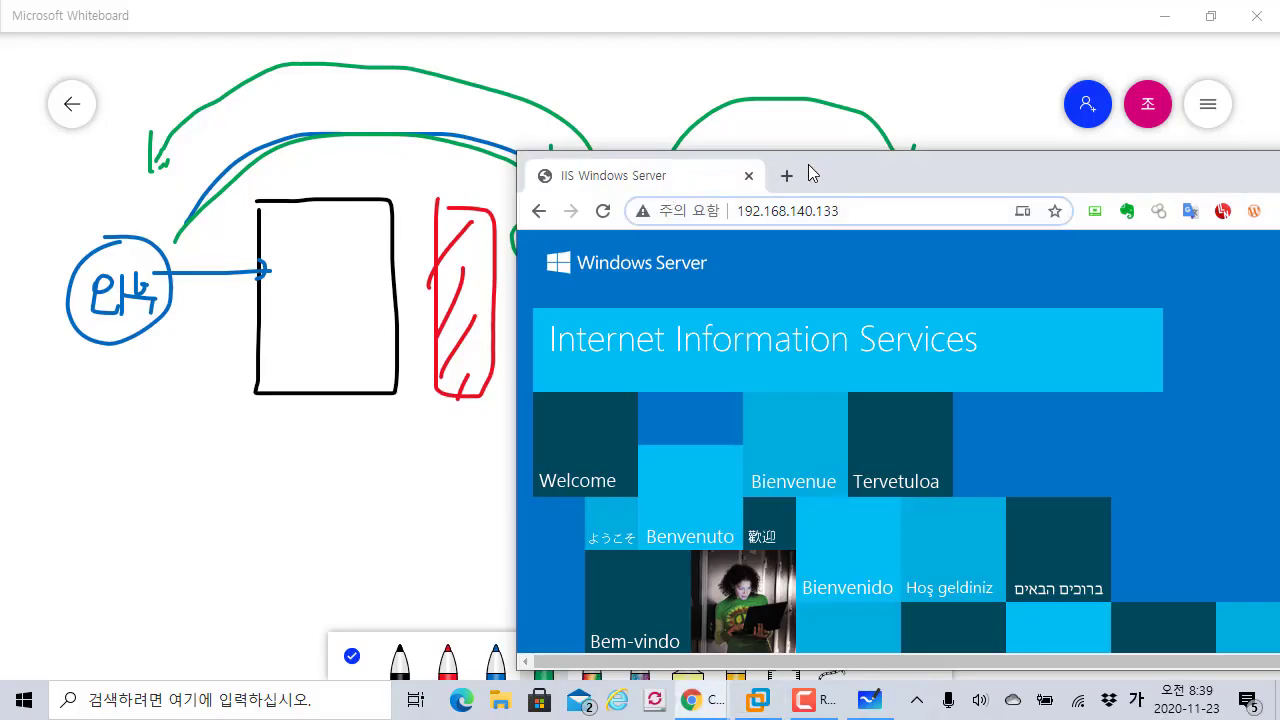
pyautogui.write('8080')
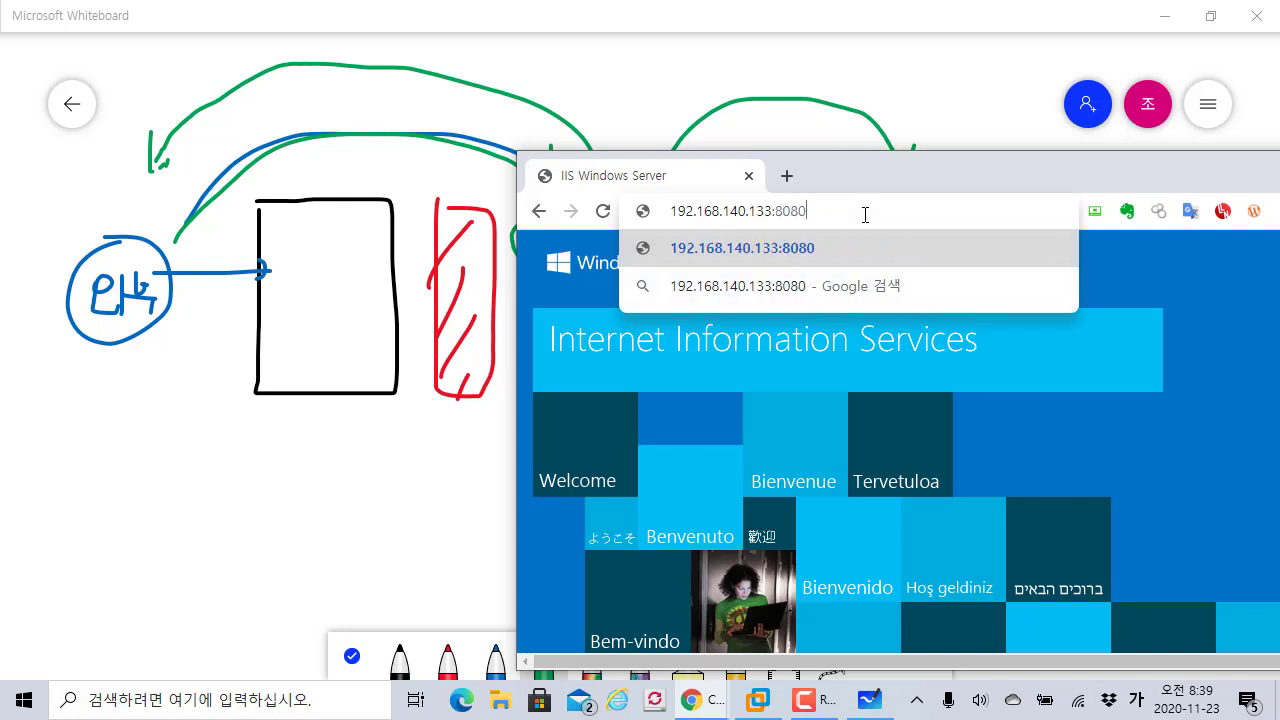
pyautogui.press('Return')
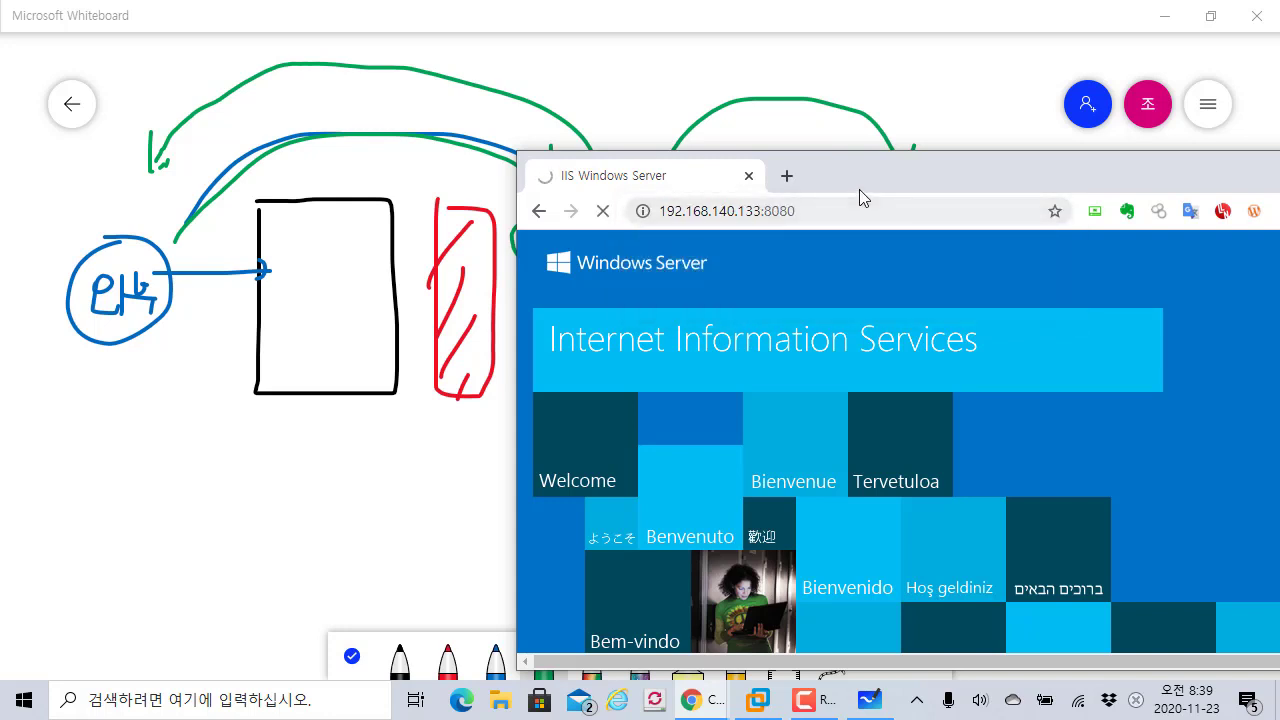
pyautogui.moveTo(860, 190); pyautogui.dragTo(425, 98)
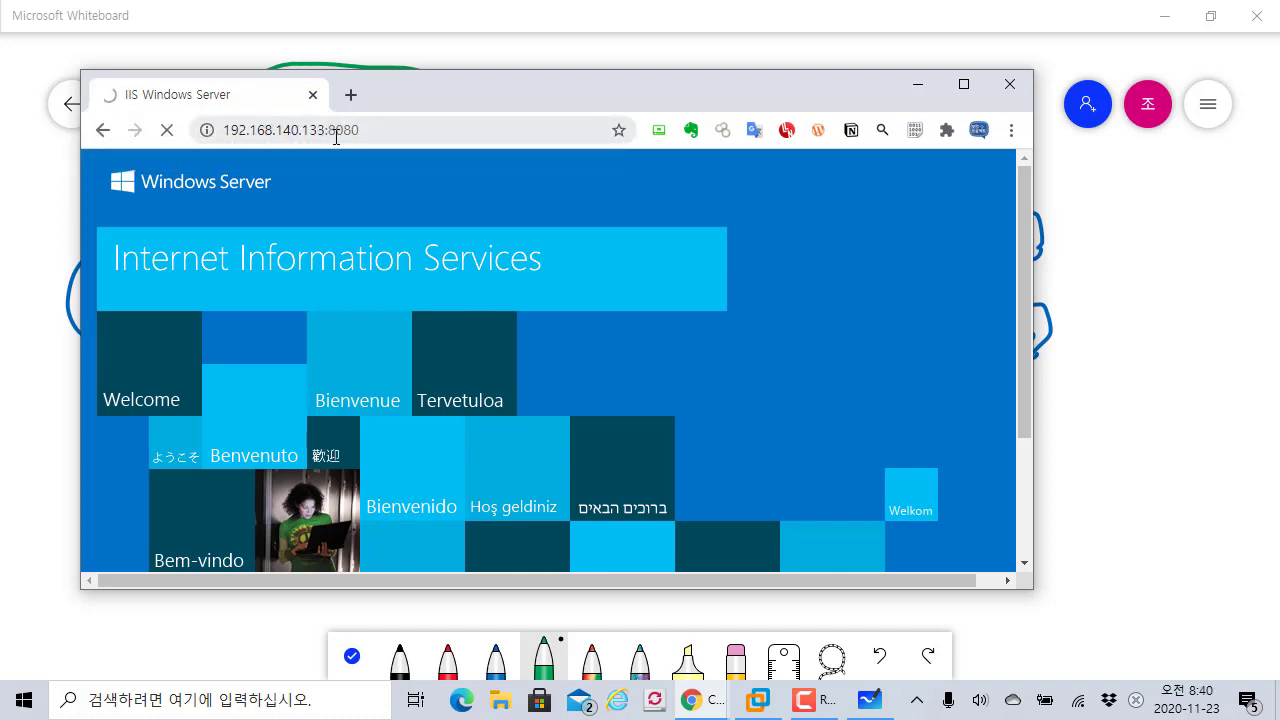
# Step: Return to the server virtual machine, minimize the browser and HFS, and show the firewall's inbound rules
pyautogui.click(744, 697)
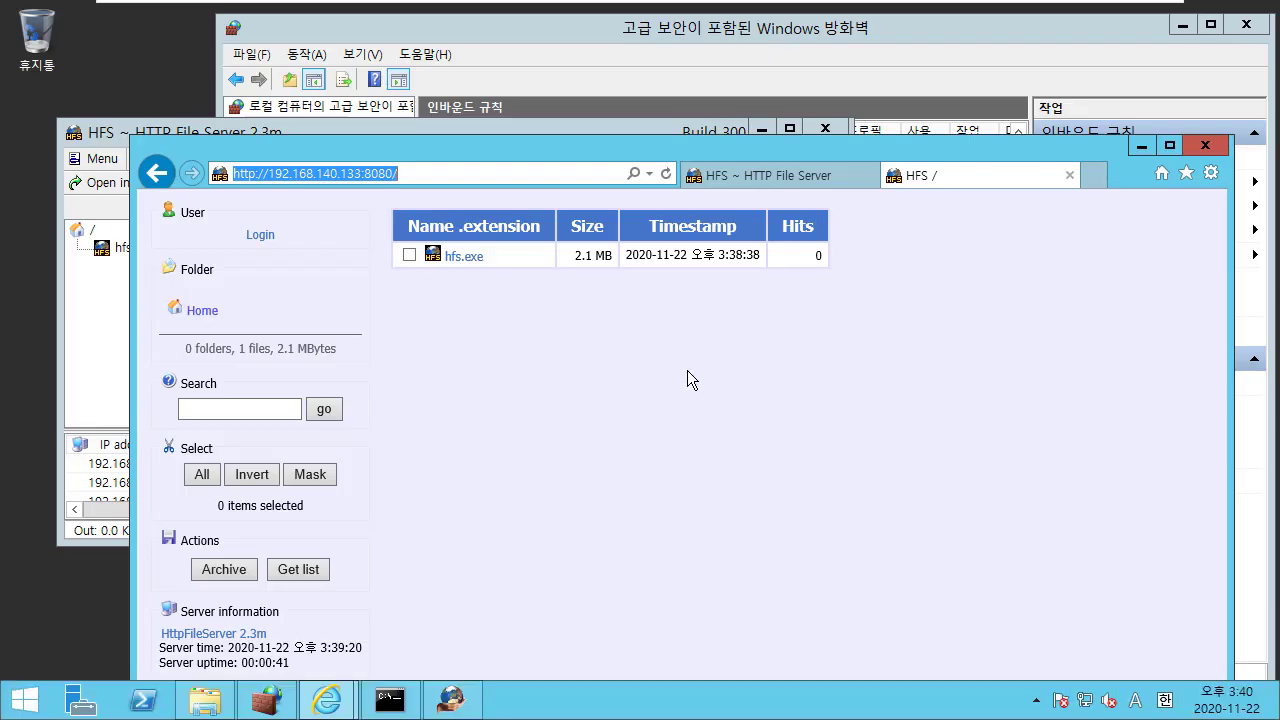
pyautogui.click(1141, 146)
pyautogui.click(762, 130)
pyautogui.moveTo(610, 32); pyautogui.dragTo(516, 25)
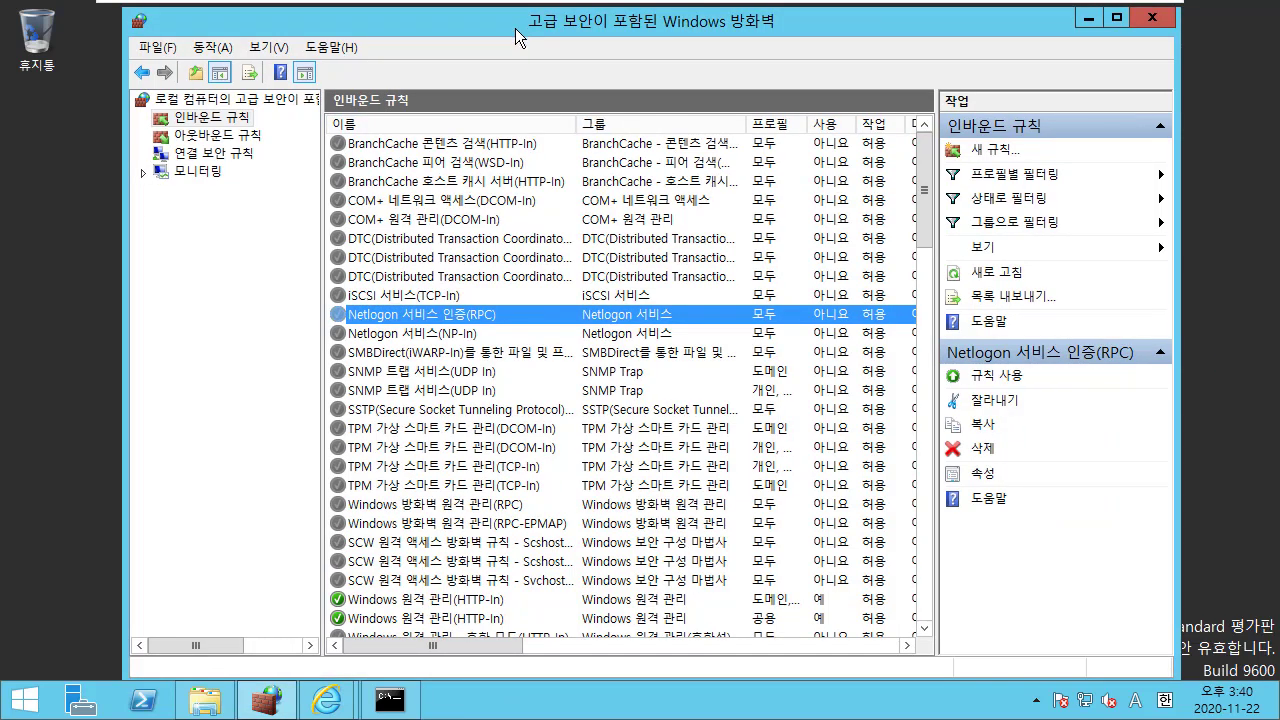
pyautogui.click(251, 135)
pyautogui.click(239, 121)
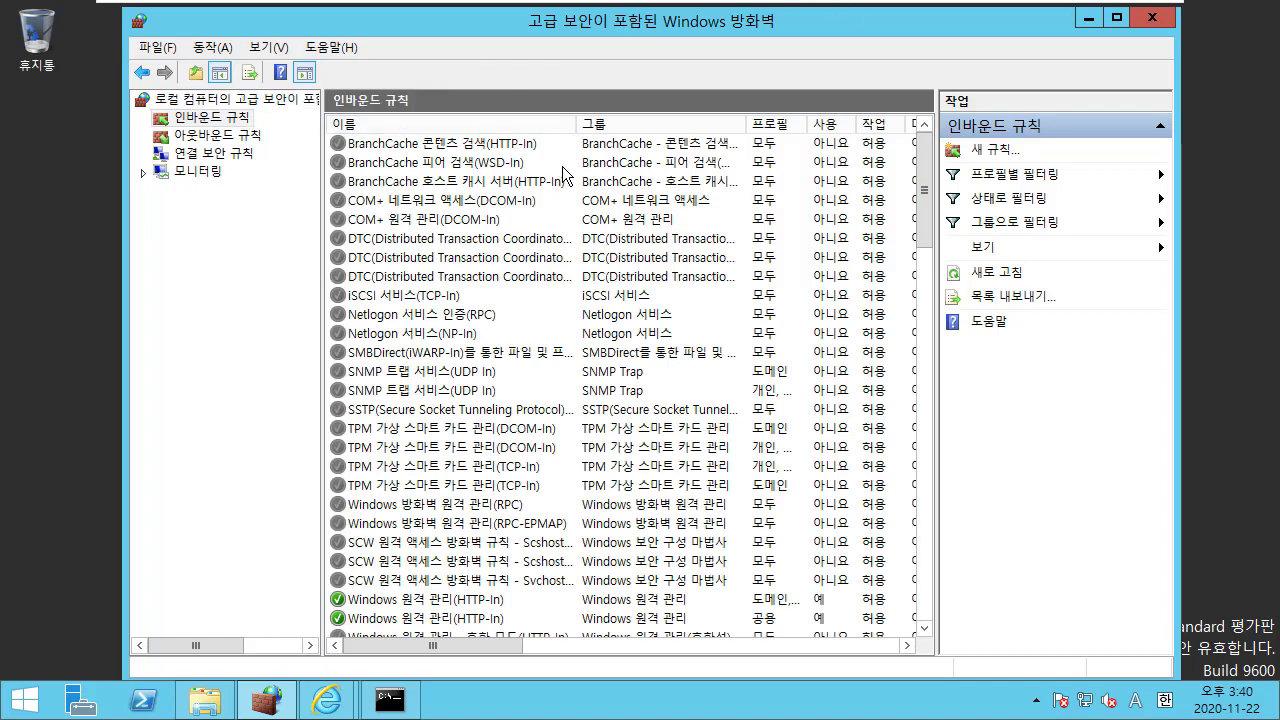
pyautogui.click(595, 180)
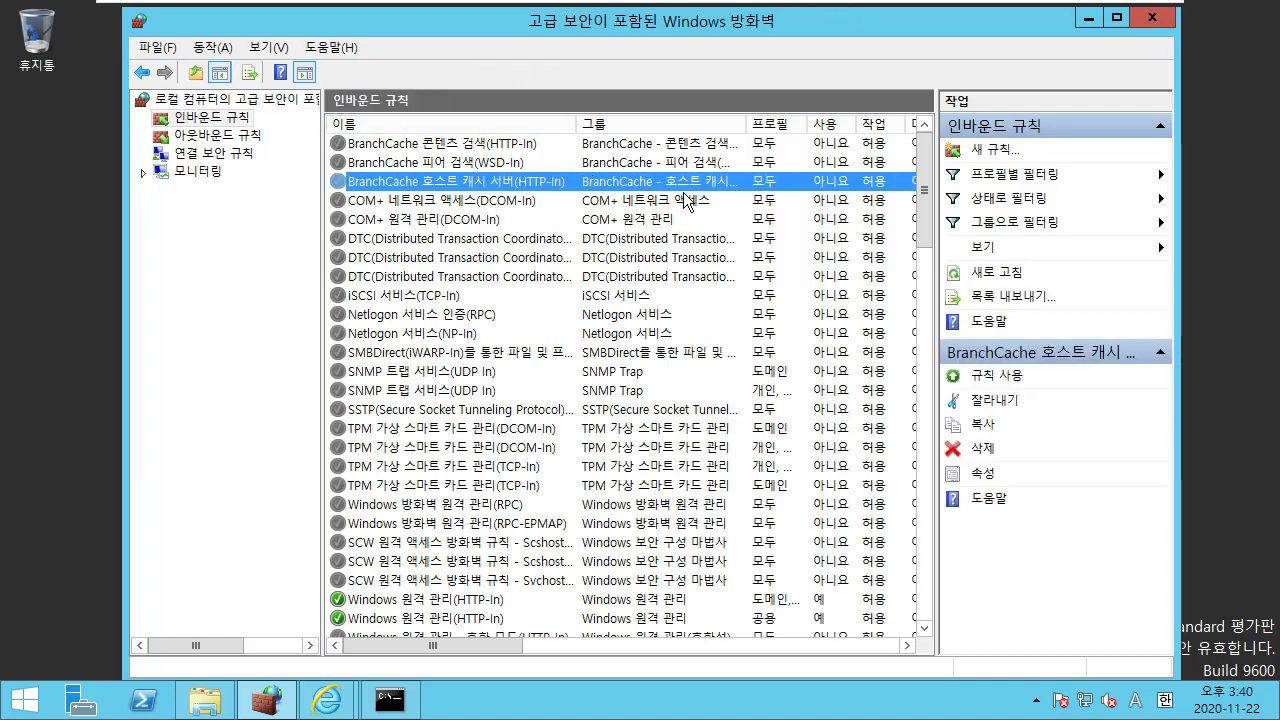
pyautogui.click(600, 238)
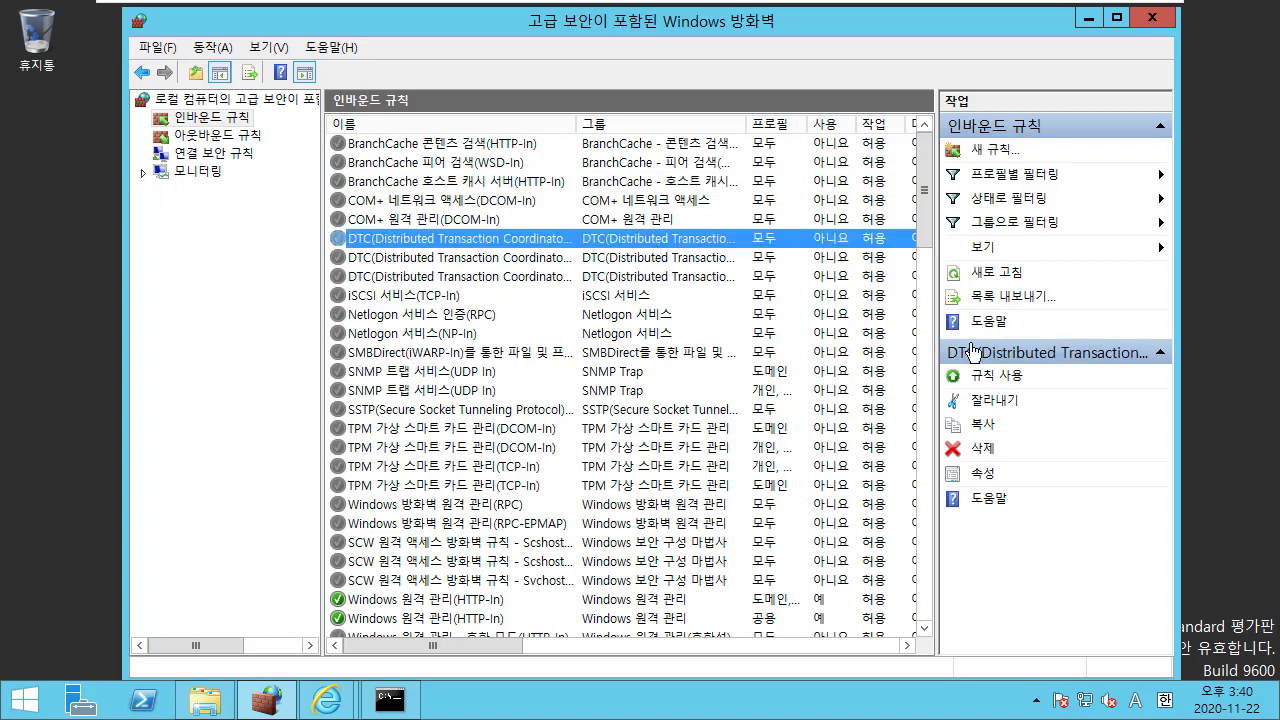
# Step: Start a new inbound rule of the Port type, applied to TCP on specific local port 8080
pyautogui.click(997, 152)
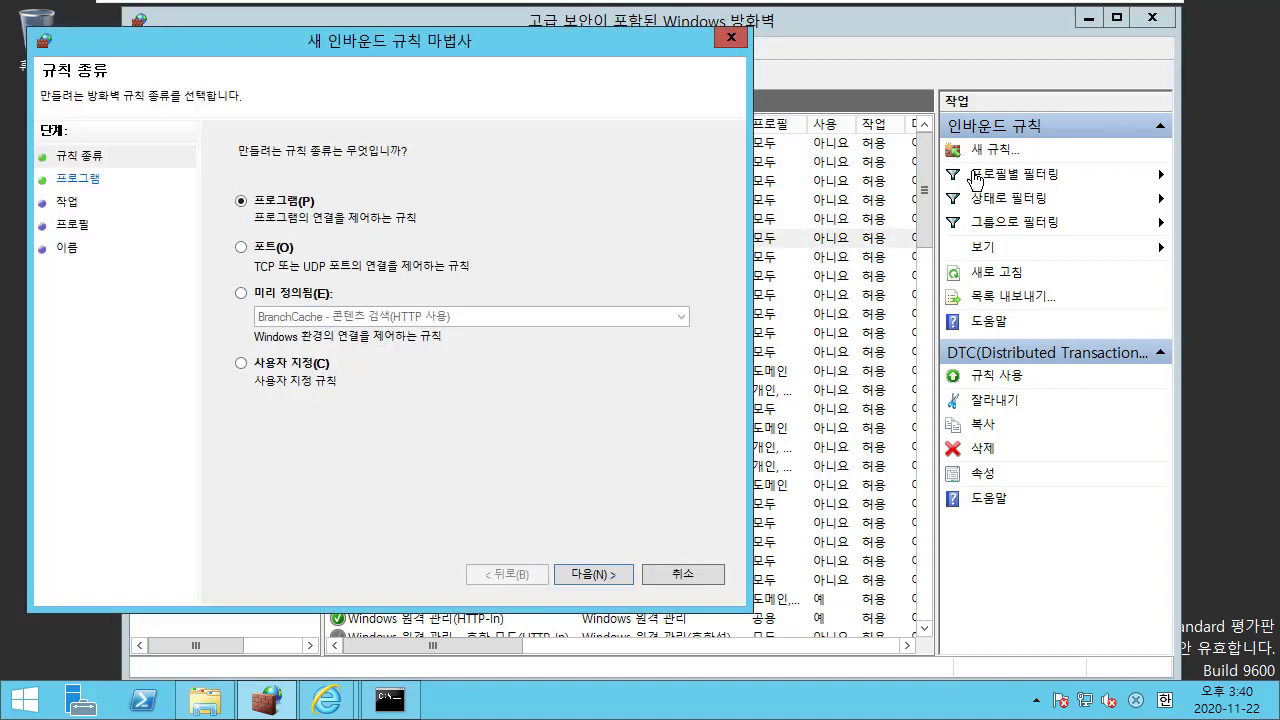
pyautogui.moveTo(425, 55); pyautogui.dragTo(498, 80)
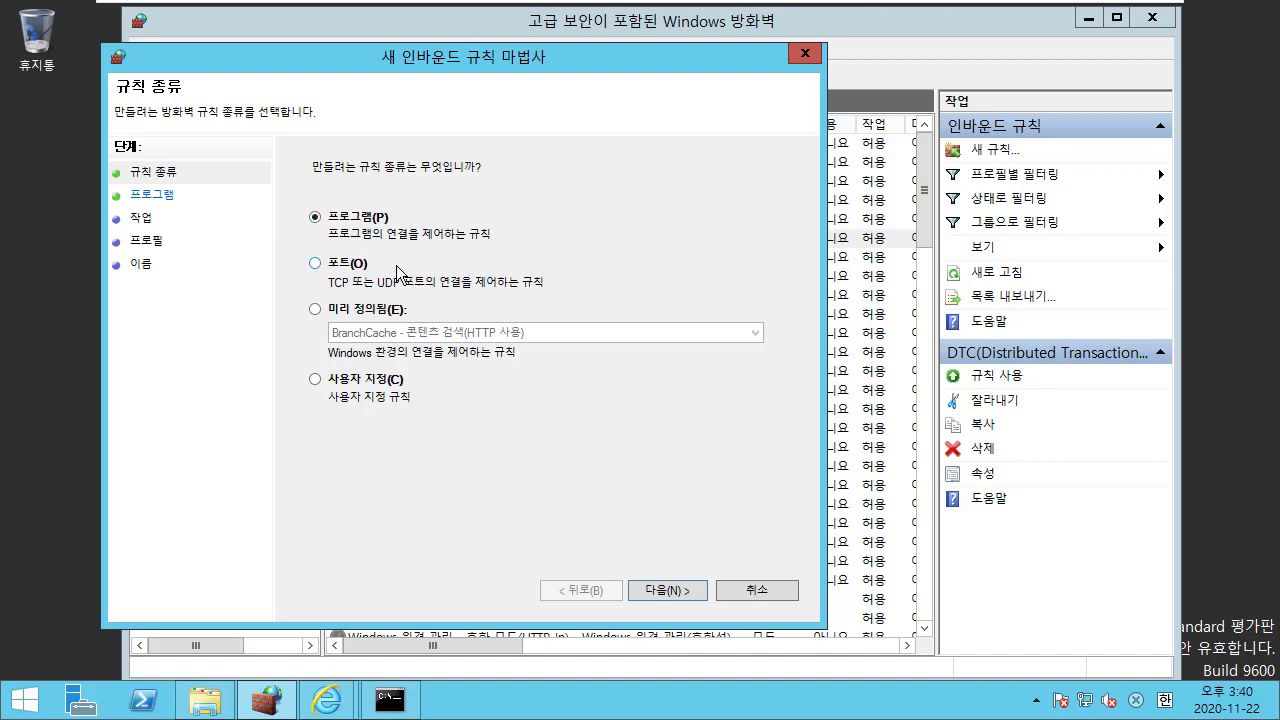
pyautogui.click(358, 380)
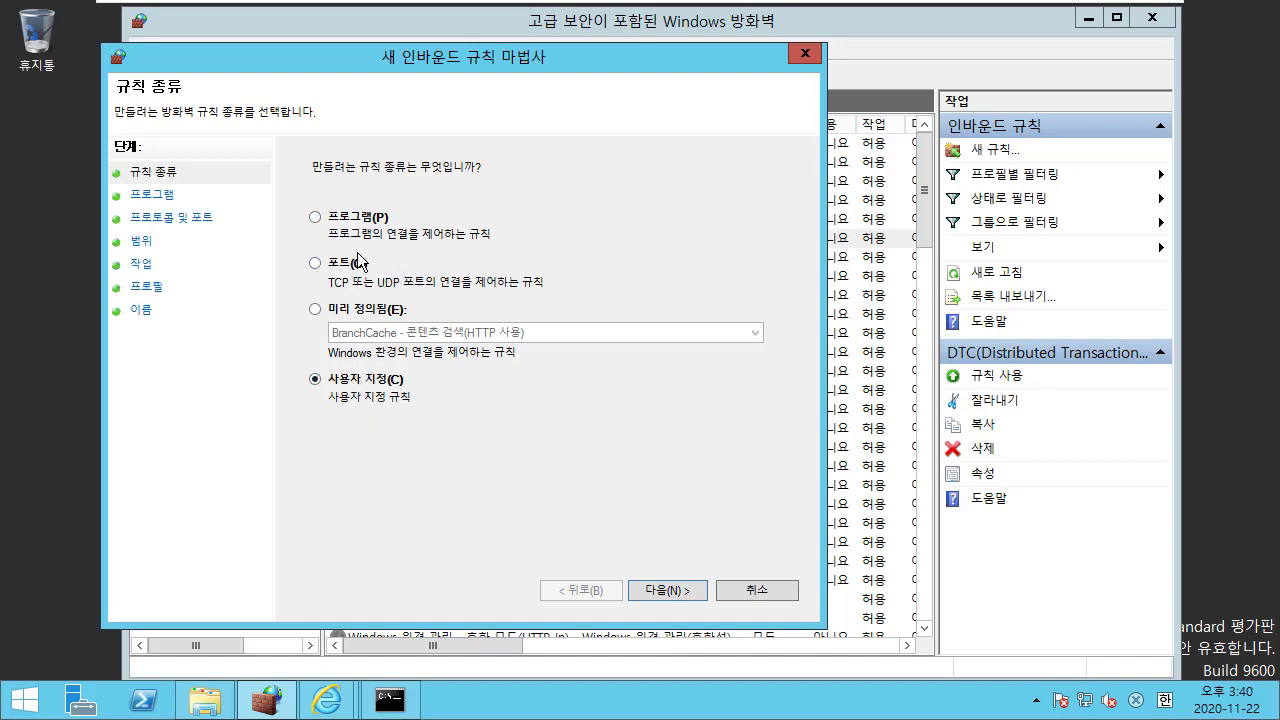
pyautogui.click(360, 218)
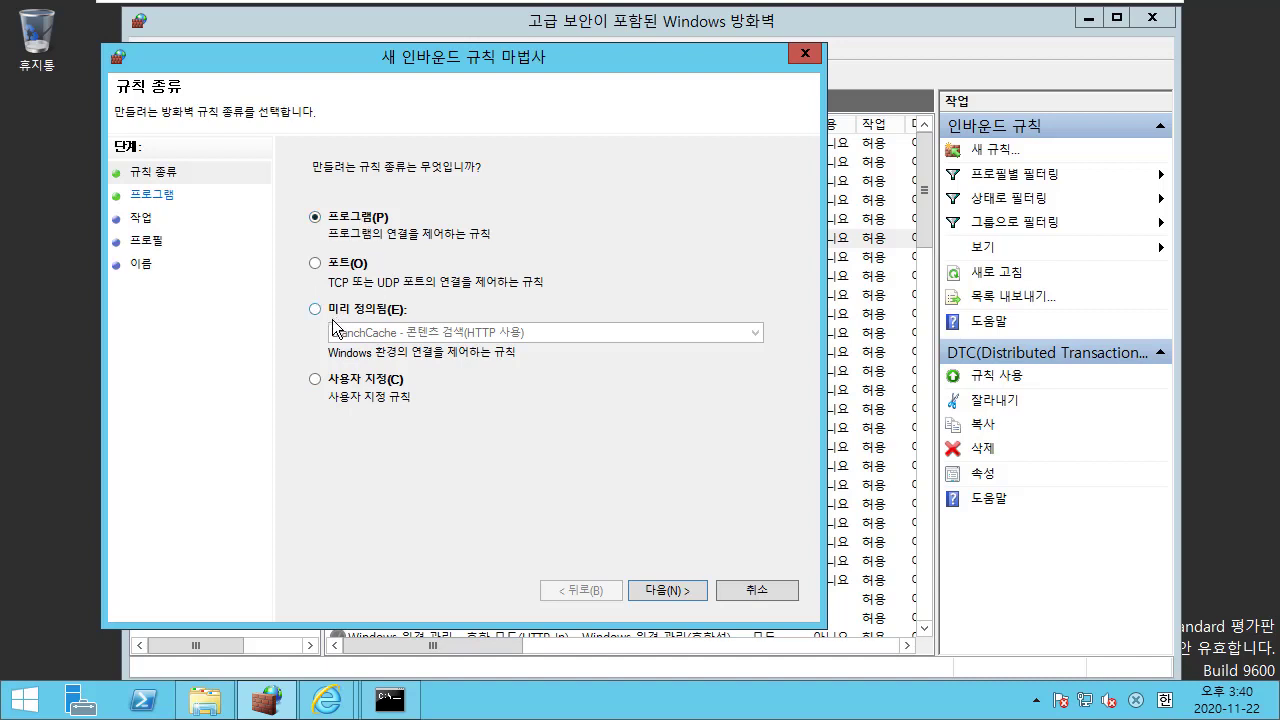
pyautogui.click(347, 268)
pyautogui.moveTo(600, 5)
pyautogui.click(681, 590)
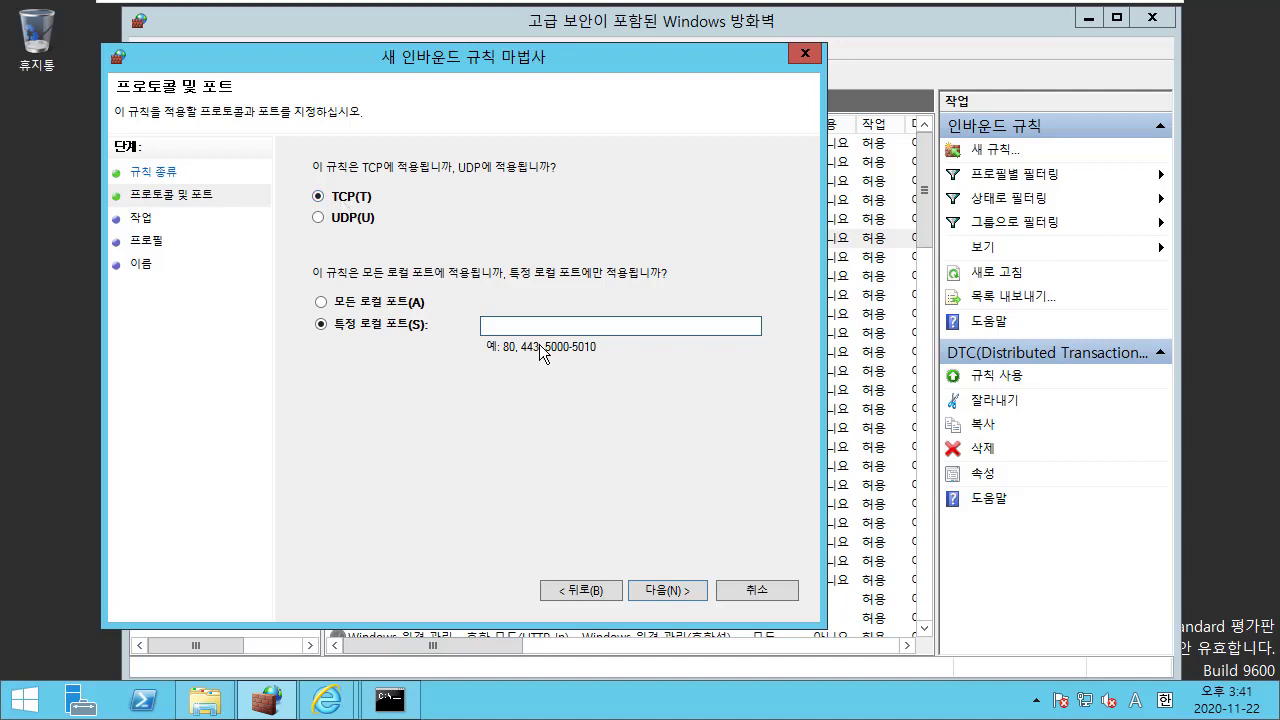
pyautogui.write('8080')
pyautogui.click(655, 589)
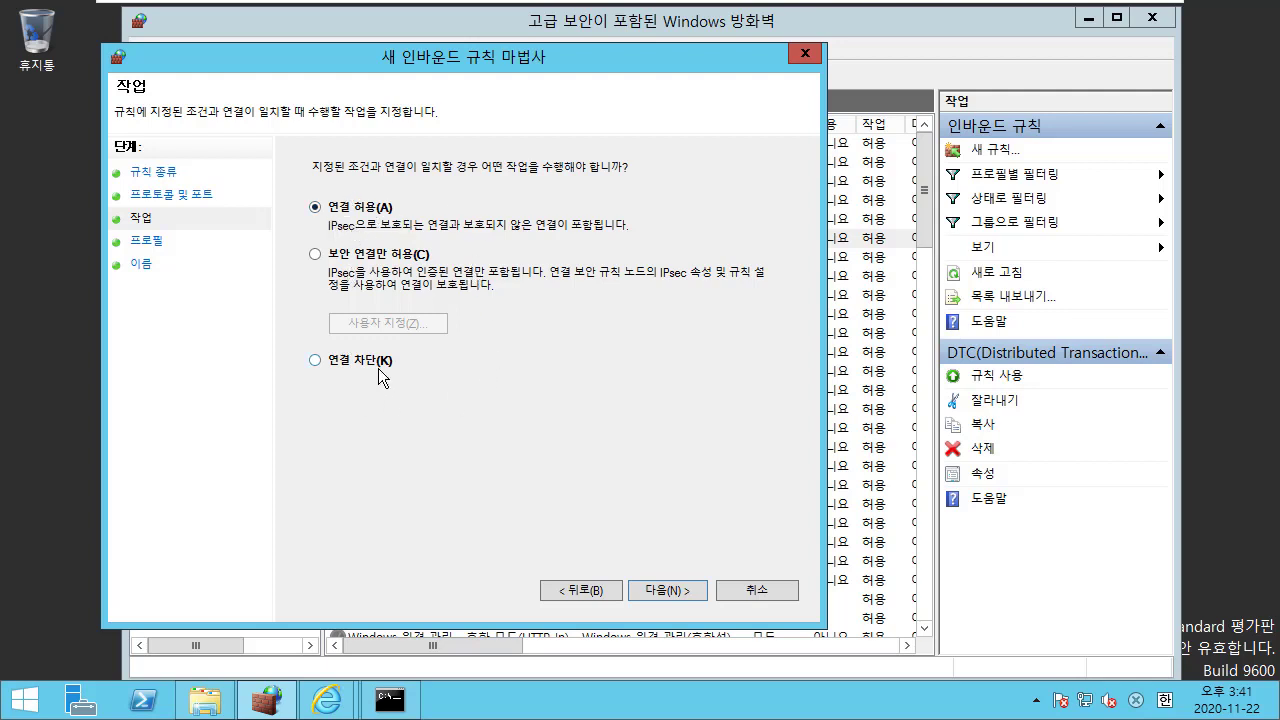
# Step: Annotate the wizard's Action page with red boxes around the allow and block connection options and a curved line joining them
pyautogui.moveTo(466, 3)
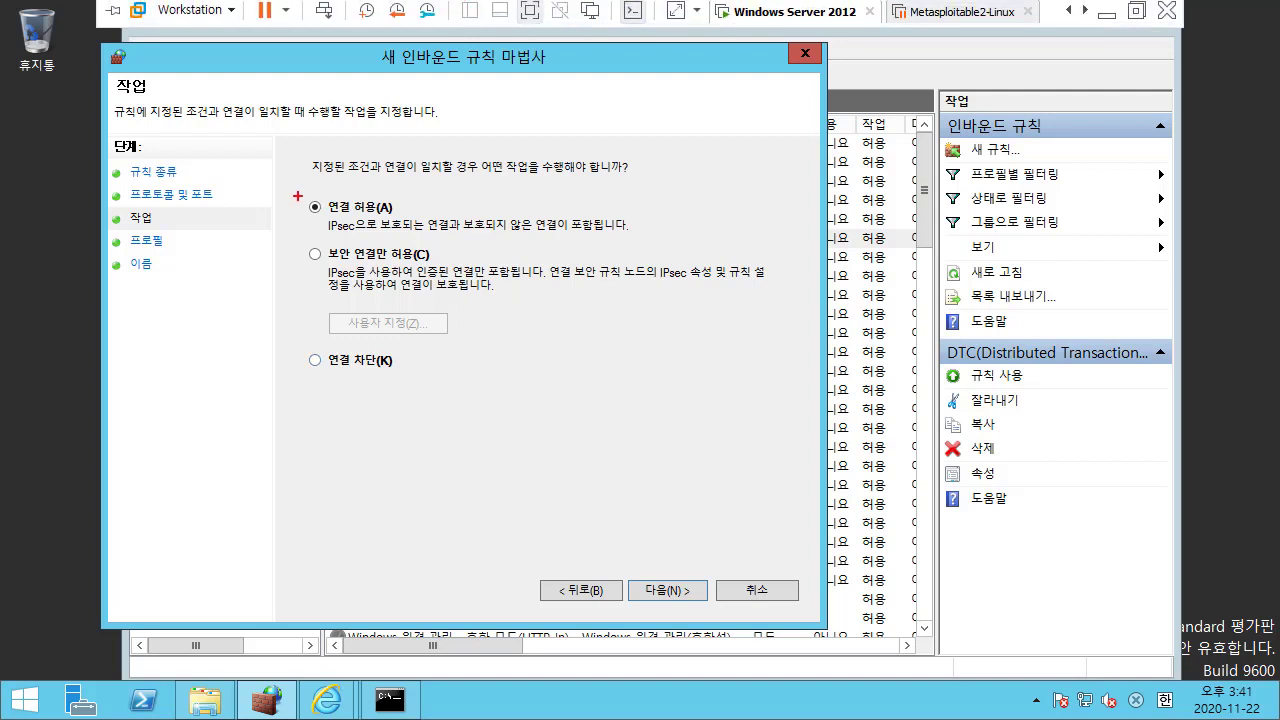
pyautogui.moveTo(297, 196)
pyautogui.mouseDown()
pyautogui.moveTo(416, 252)
pyautogui.moveTo(441, 241)
pyautogui.mouseUp()
pyautogui.moveTo(291, 338); pyautogui.dragTo(427, 392)
pyautogui.moveTo(460, 214); pyautogui.dragTo(493, 395)
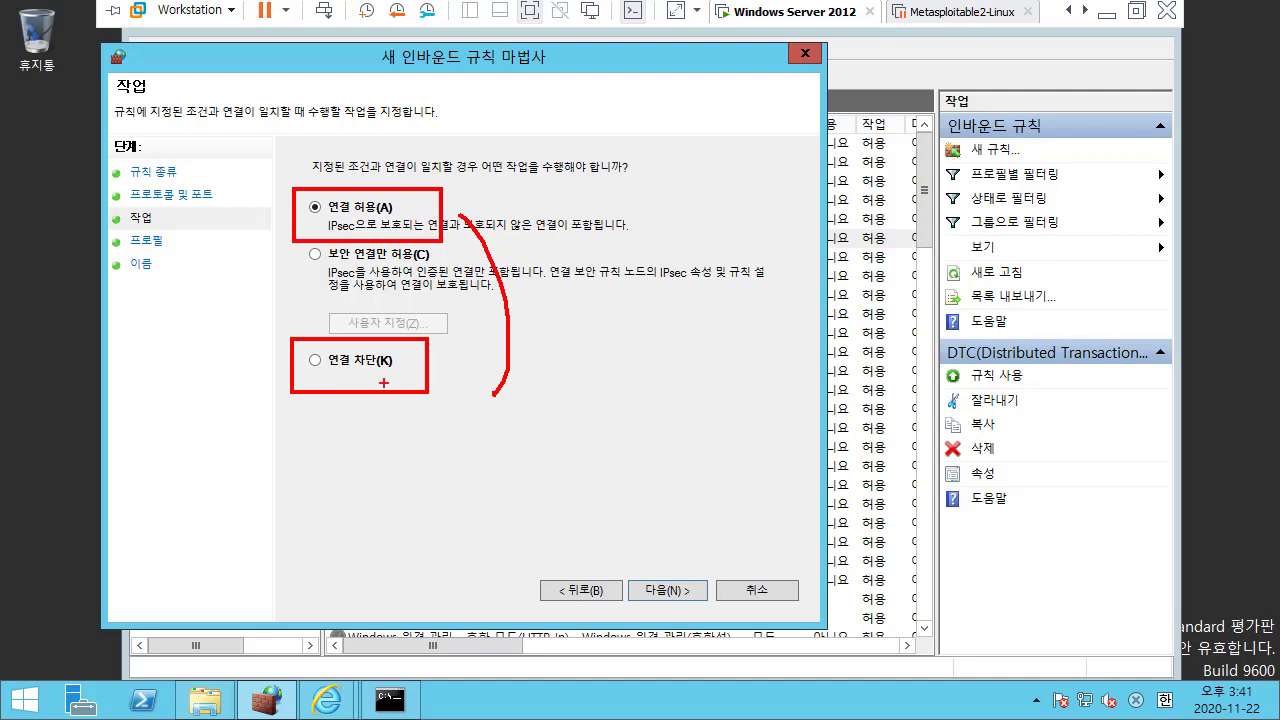
# Step: Clear the screen annotations, keep the connection allowed, and apply the rule to the domain, private and public profiles
pyautogui.moveTo(268, 350); pyautogui.dragTo(279, 343)
pyautogui.moveTo(264, 191)
pyautogui.mouseDown()
pyautogui.moveTo(270, 204)
pyautogui.moveTo(286, 181)
pyautogui.mouseUp()
pyautogui.press('Escape')
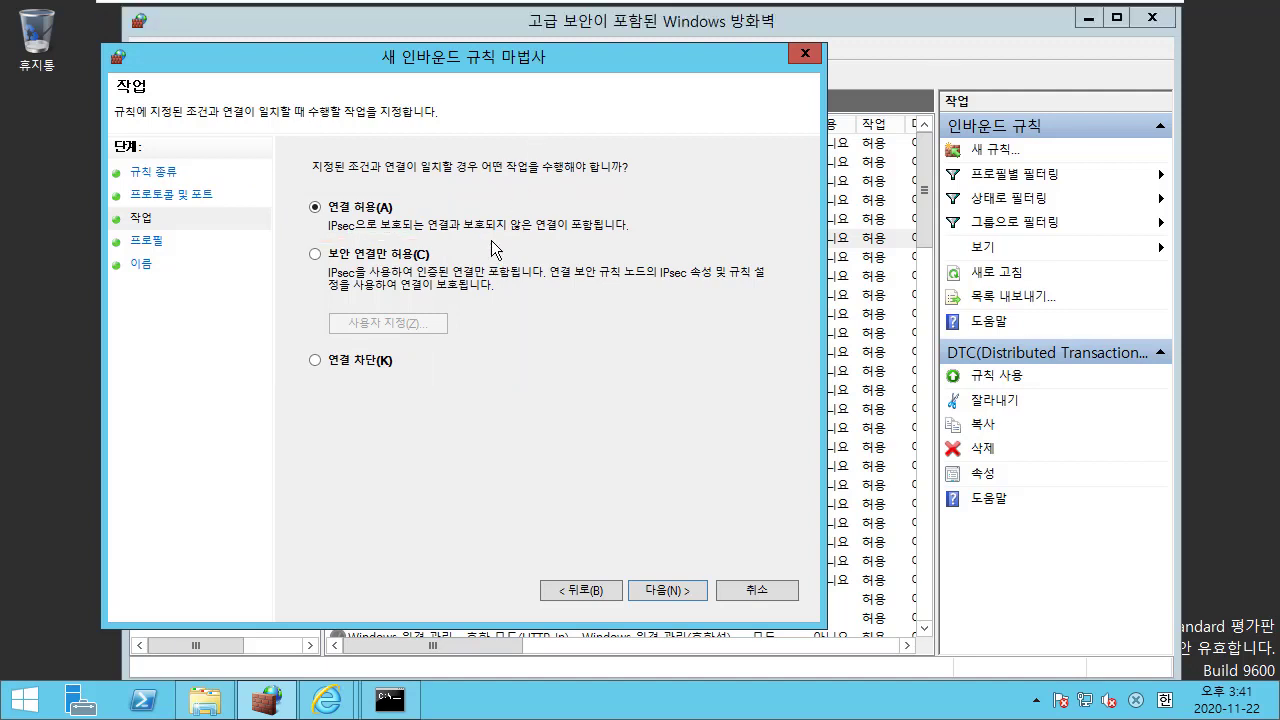
pyautogui.click(665, 590)
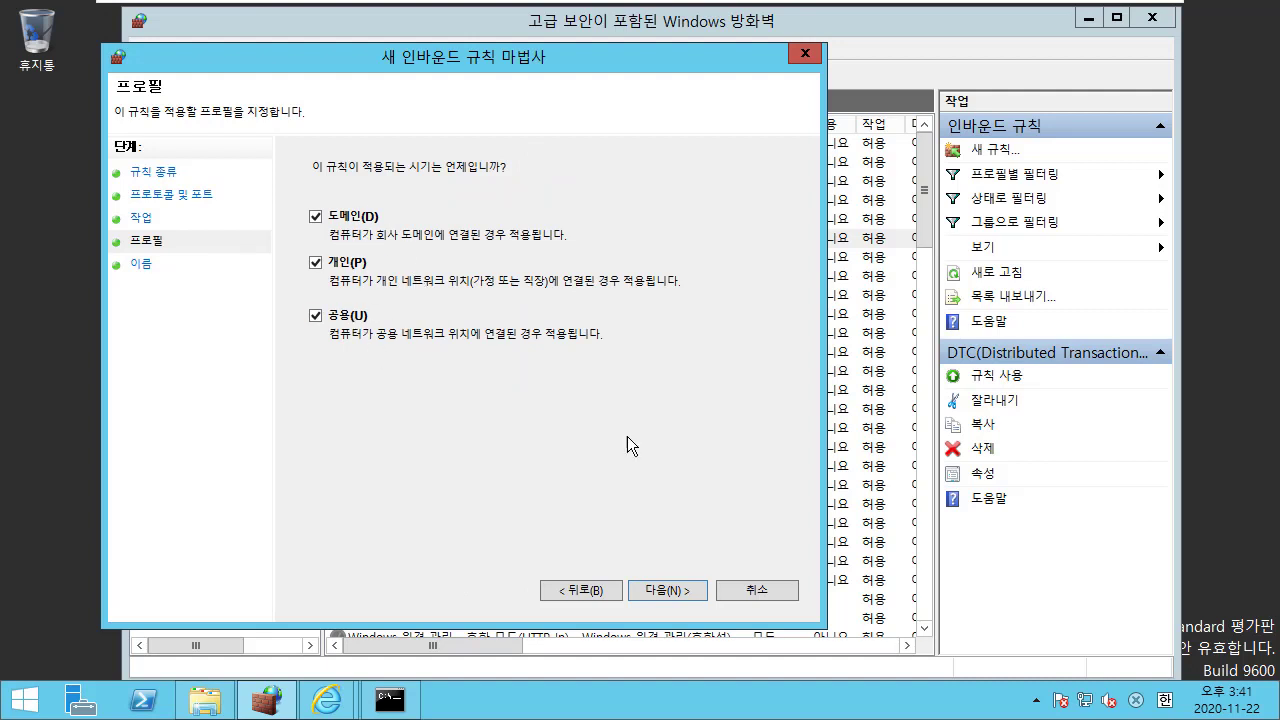
pyautogui.click(670, 590)
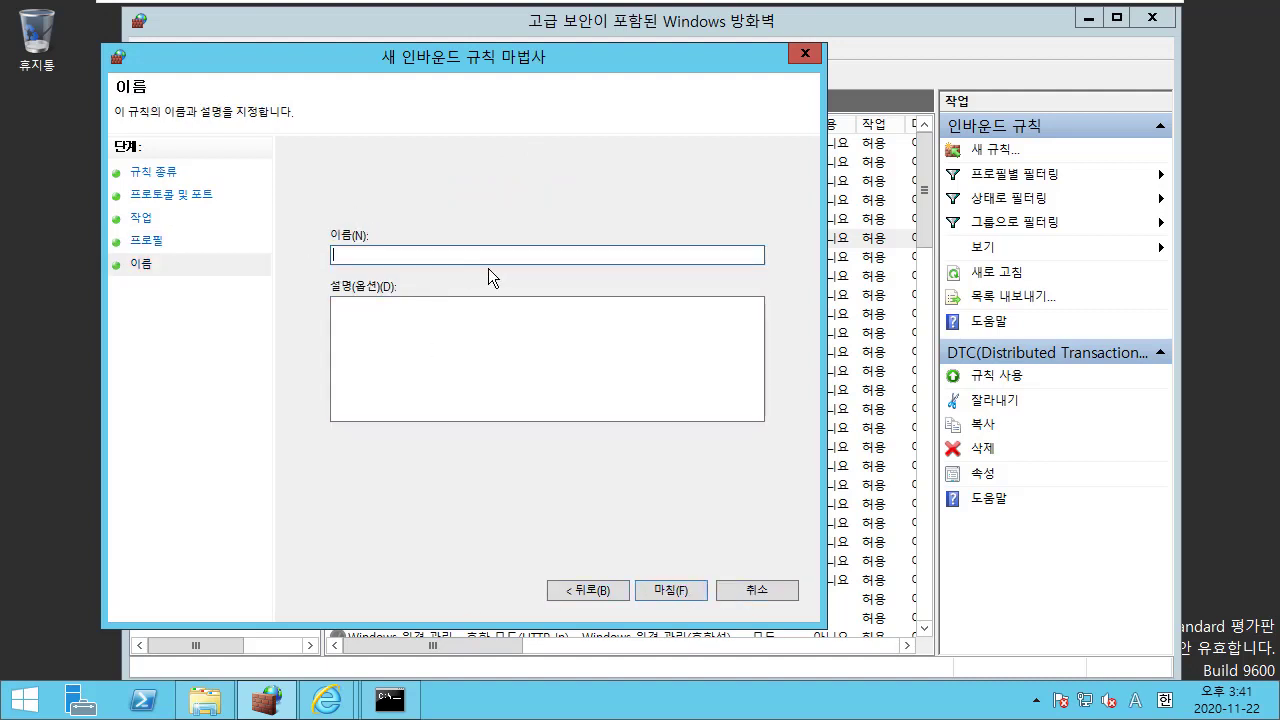
# Step: Name the new inbound rule "HFS 서버", reuse that name as its description, and finish creating the rule
pyautogui.write('HFS')
pyautogui.press('Hangul')
pyautogui.write('서버')
pyautogui.hotkey('ctrl', 'a')
pyautogui.hotkey('ctrl', 'c')
pyautogui.click(505, 341)
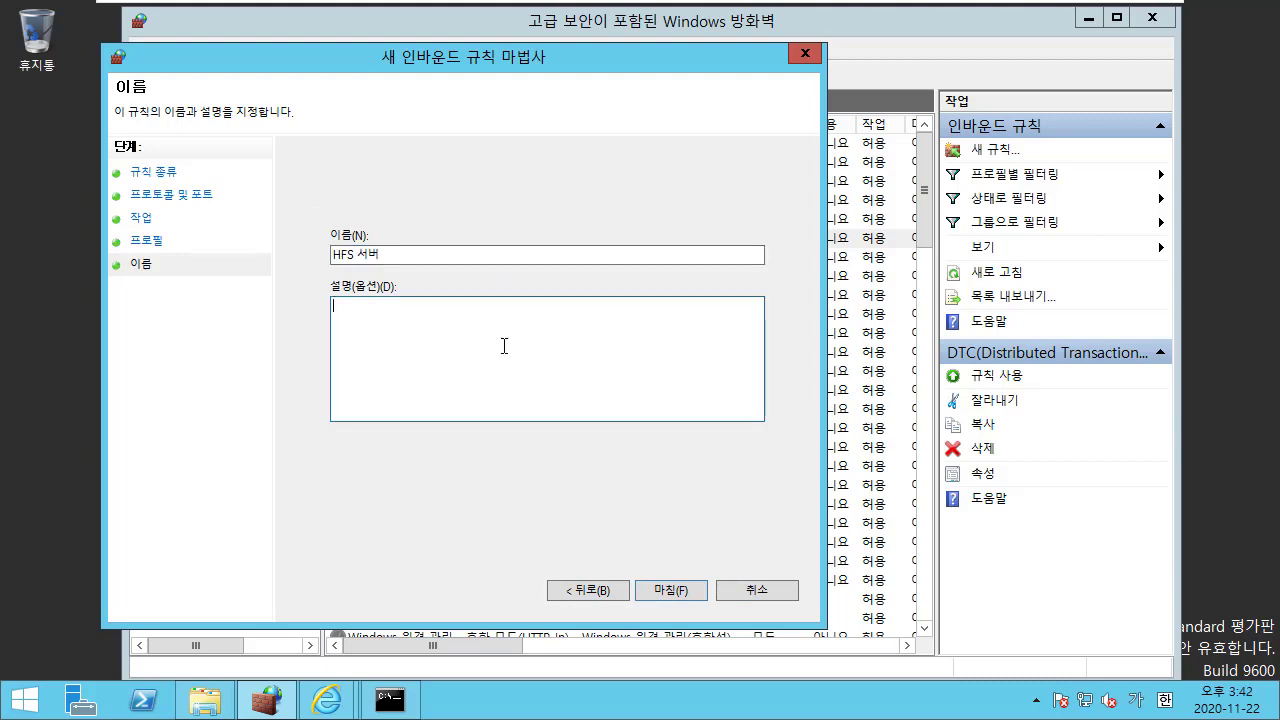
pyautogui.hotkey('ctrl', 'v')
pyautogui.click(676, 590)
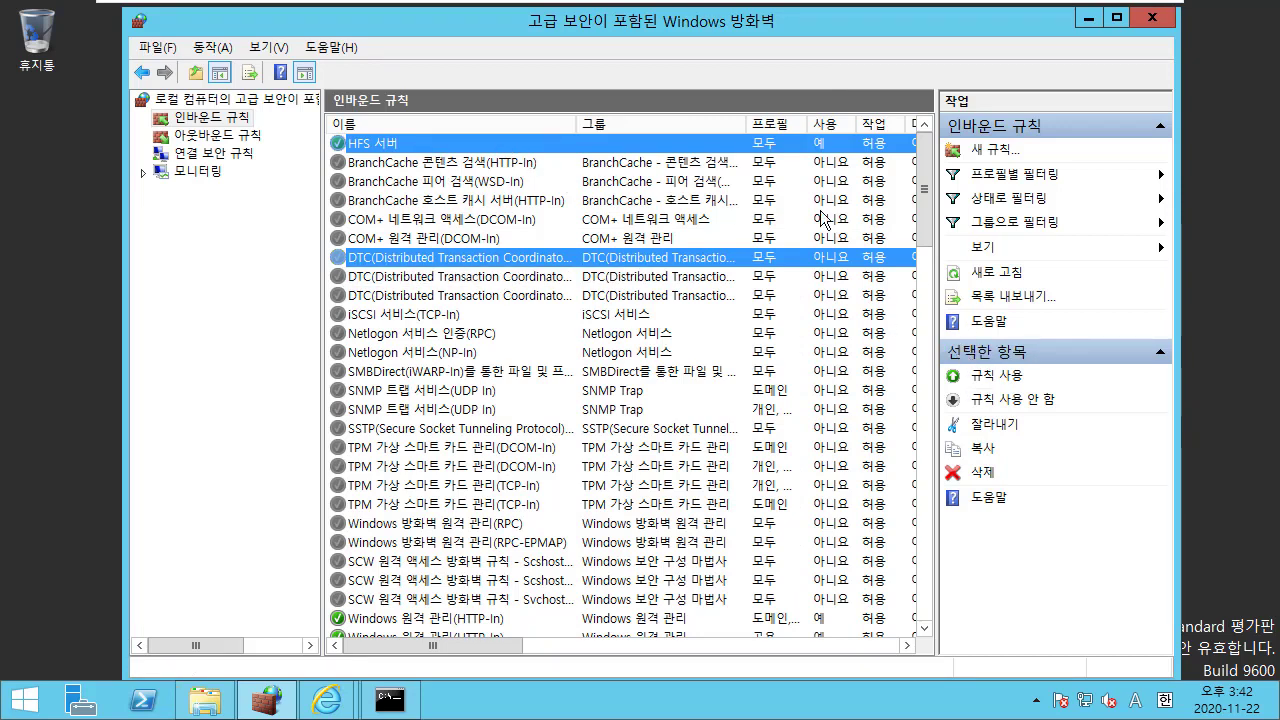
# Step: Switch to Chrome on the host computer and reload the HFS page at 192.168.140.133:8080
pyautogui.moveTo(1030, 5)
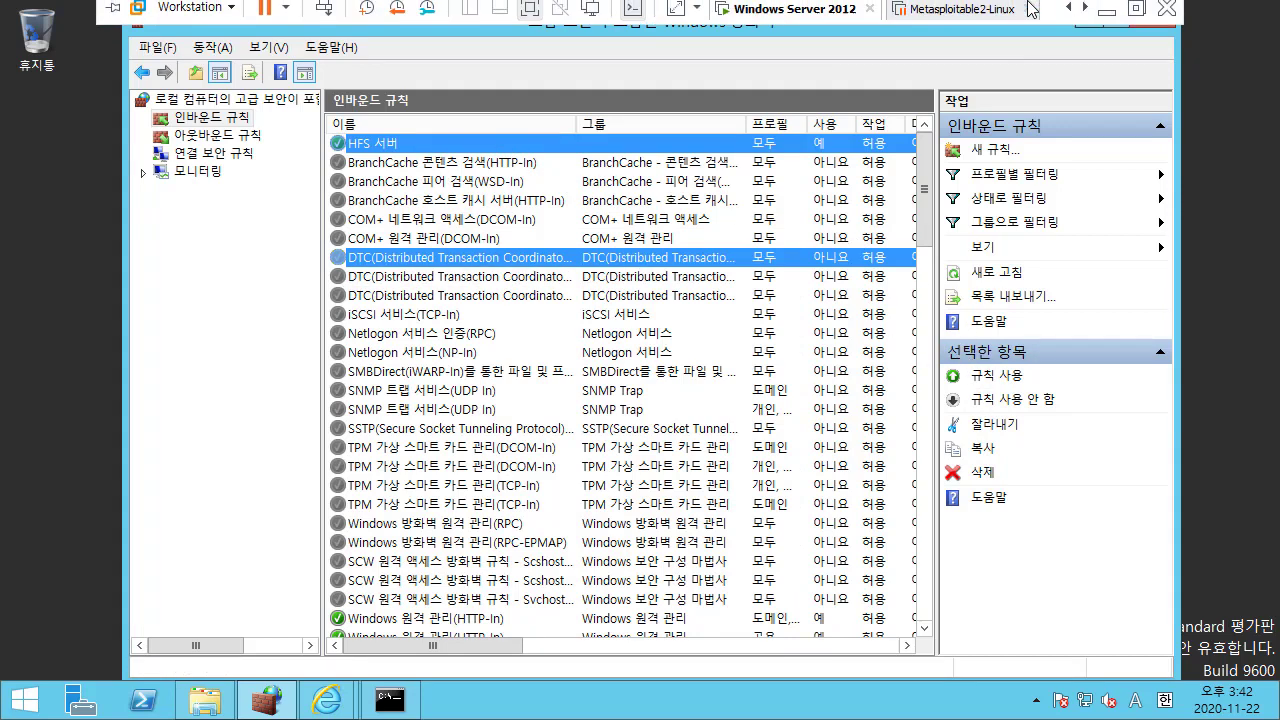
pyautogui.click(1107, 12)
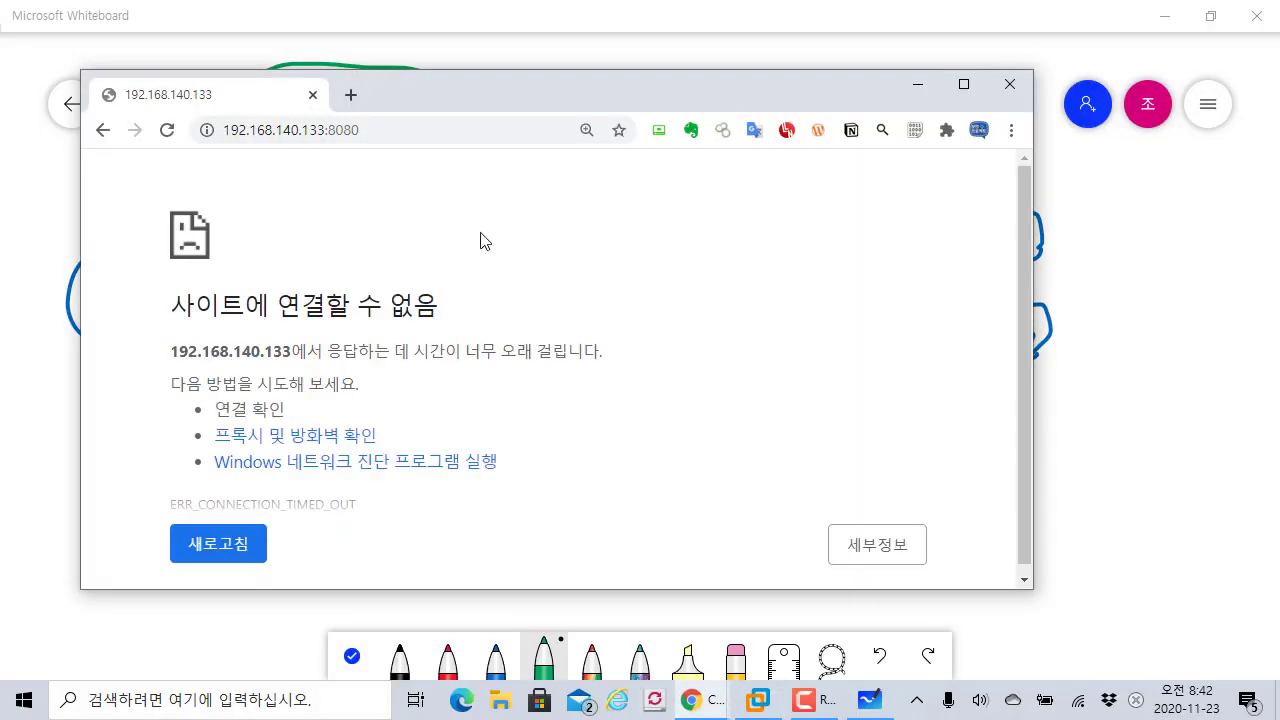
pyautogui.press('F5')
pyautogui.moveTo(460, 96); pyautogui.dragTo(642, 128)
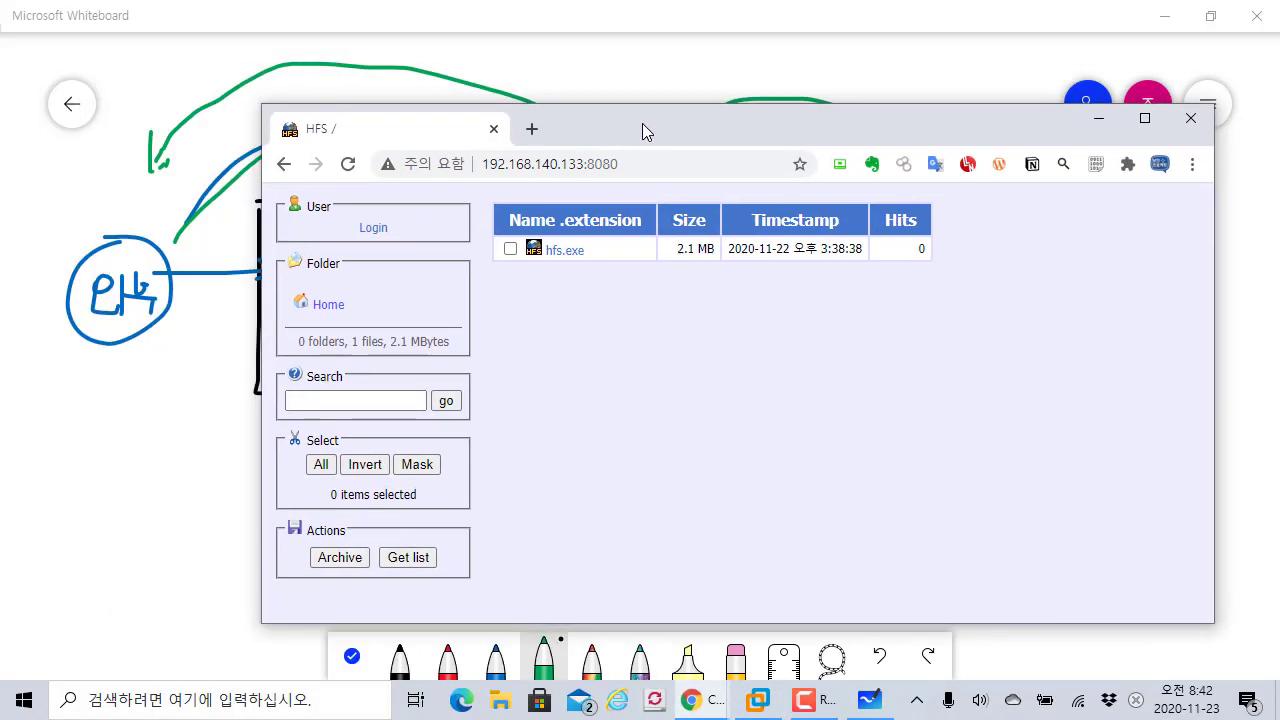
# Step: Request the hfs.exe download from the HFS page and dismiss the download confirmation
pyautogui.click(604, 168)
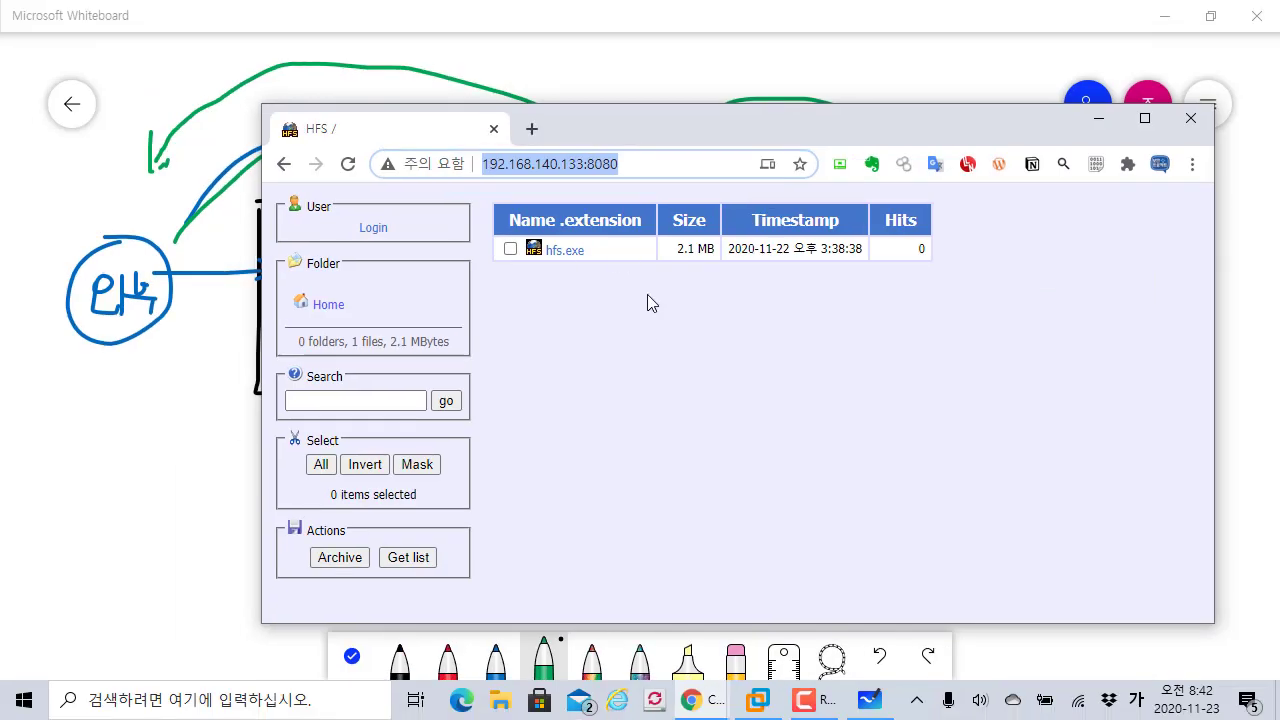
pyautogui.click(577, 251)
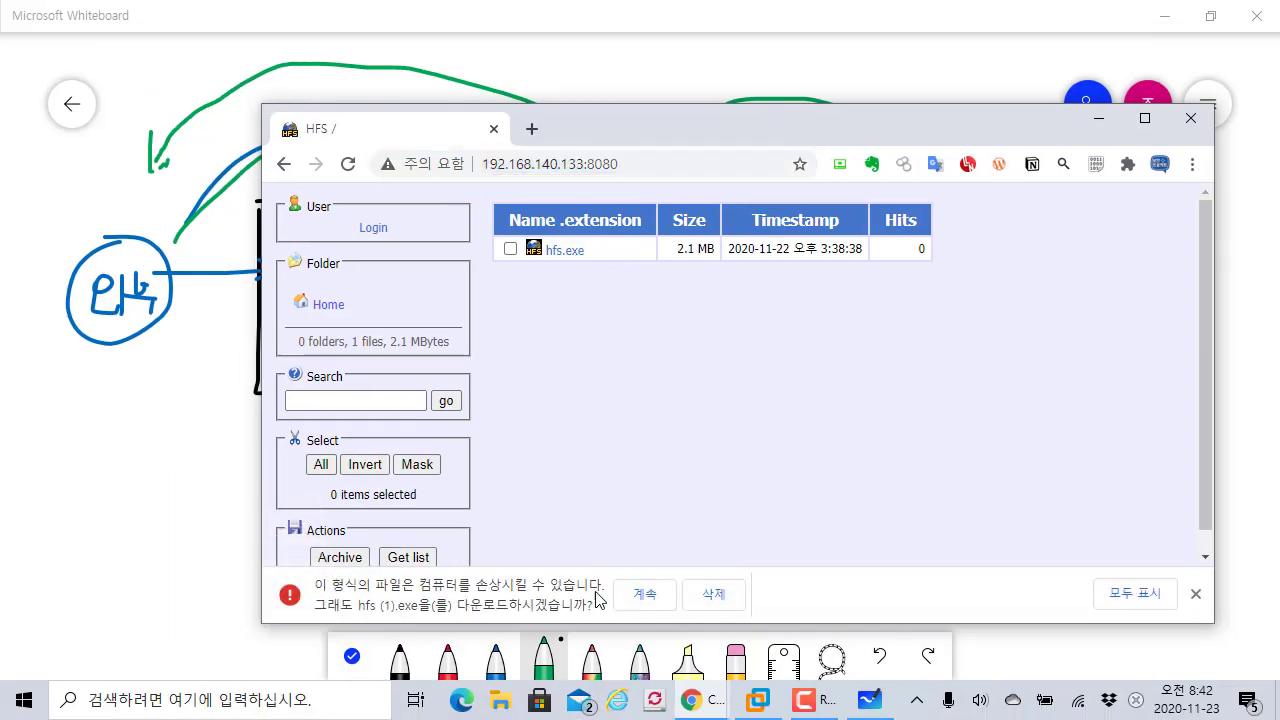
pyautogui.click(1196, 594)
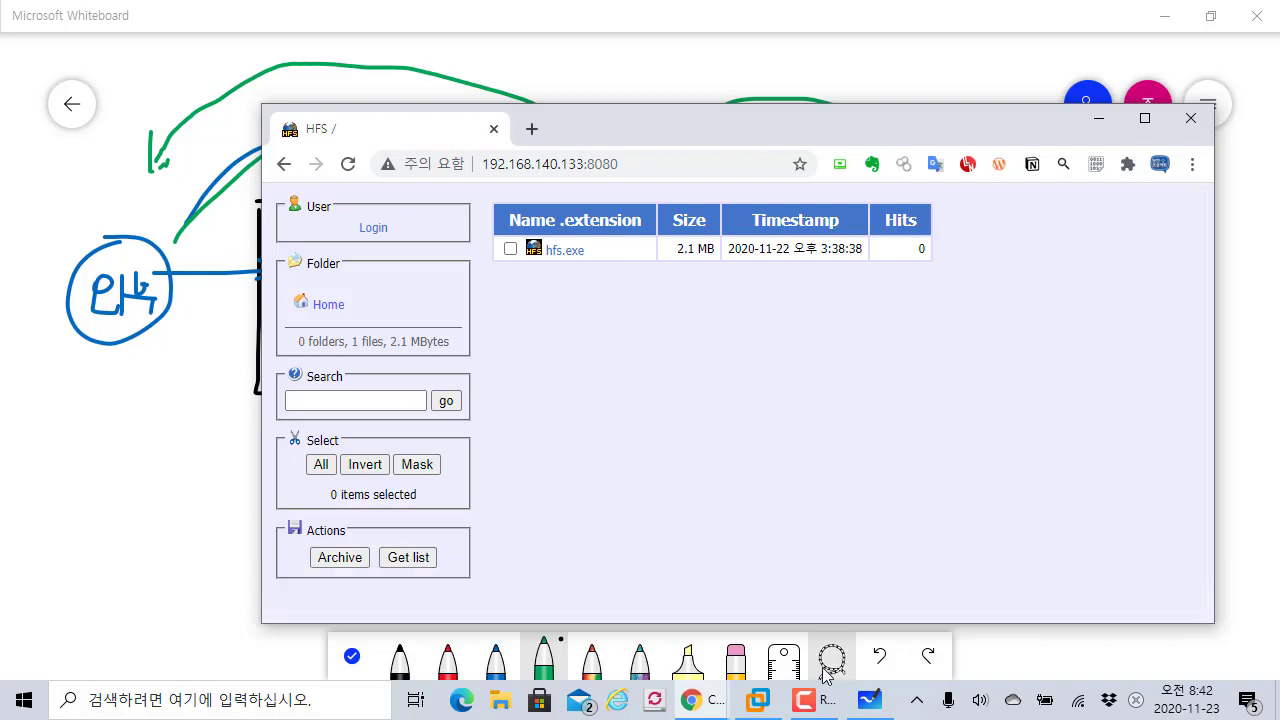
# Step: Return to the server virtual machine, select the HFS 서버 inbound rule, and reposition the firewall window
pyautogui.click(752, 684)
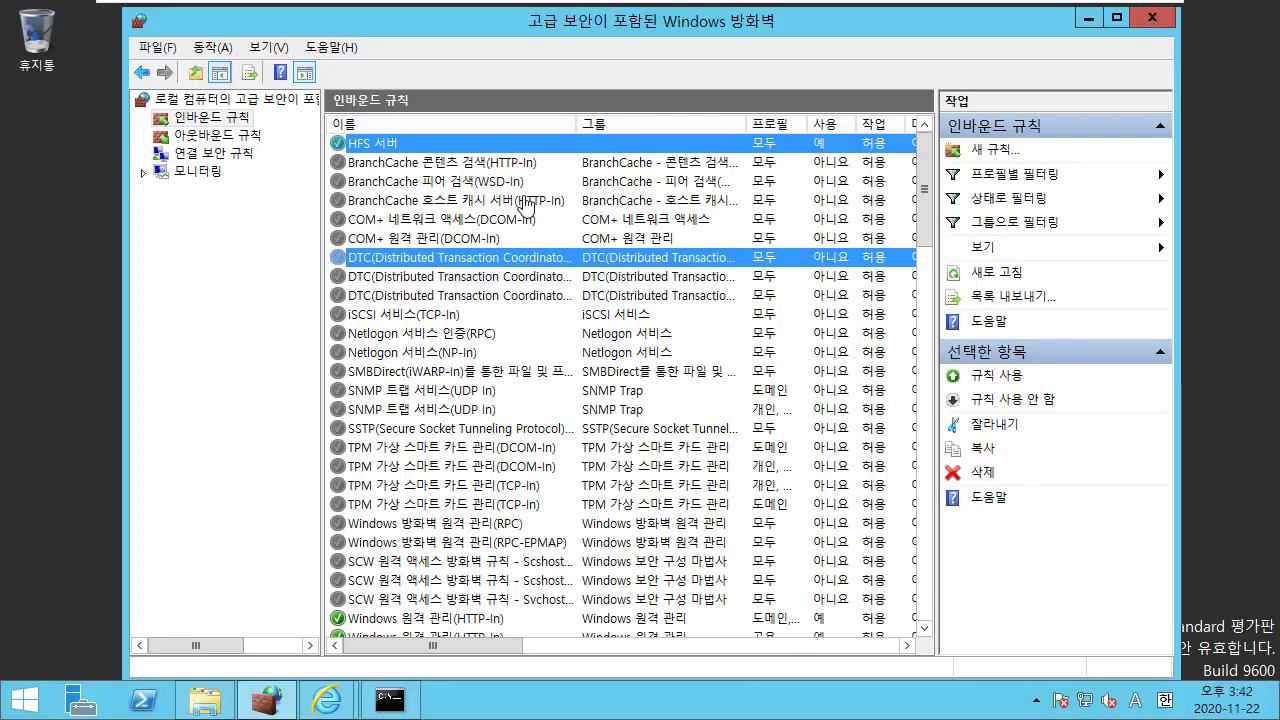
pyautogui.click(492, 220)
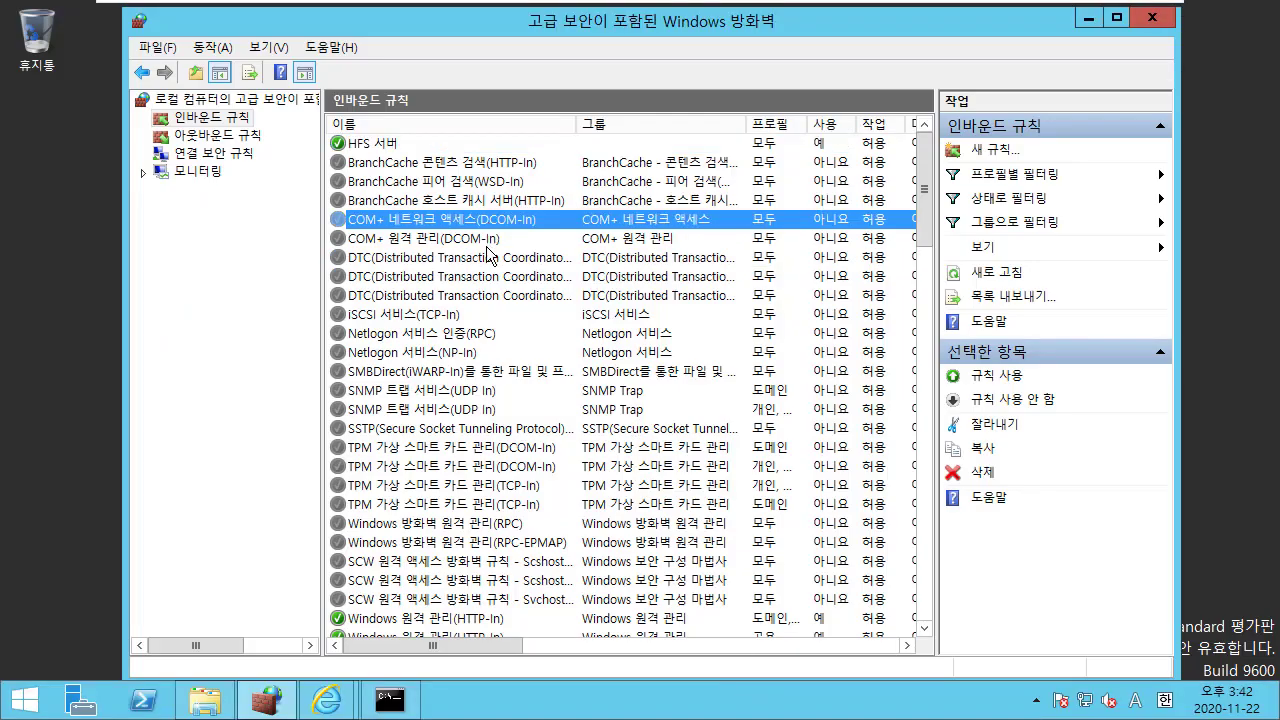
pyautogui.click(415, 148)
pyautogui.moveTo(445, 22); pyautogui.dragTo(563, 23)
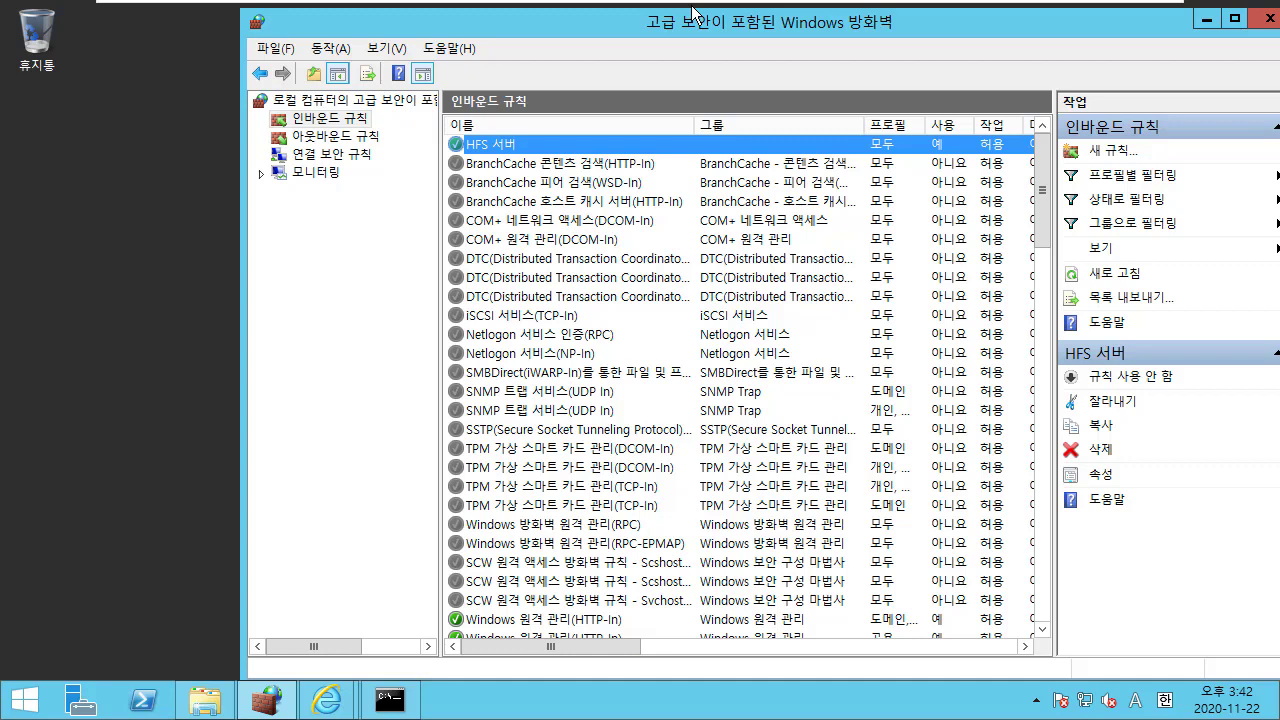
pyautogui.moveTo(890, 4)
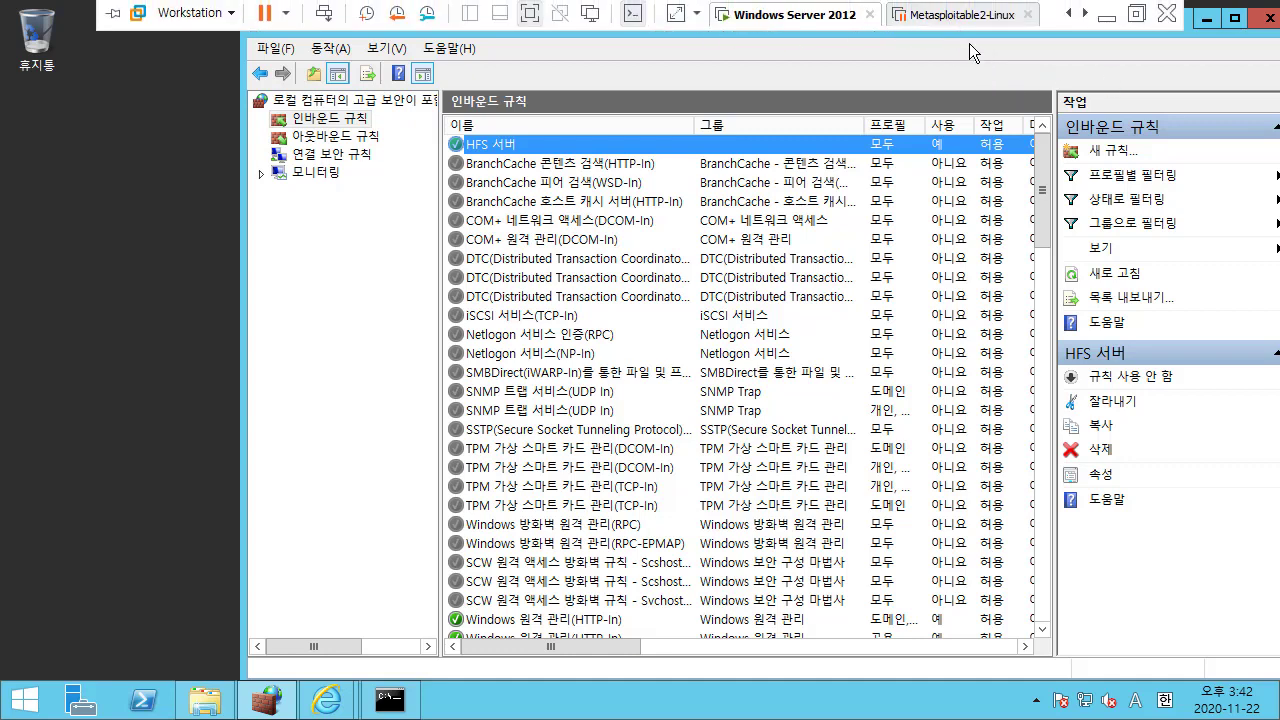
pyautogui.moveTo(556, 39); pyautogui.dragTo(456, 53)
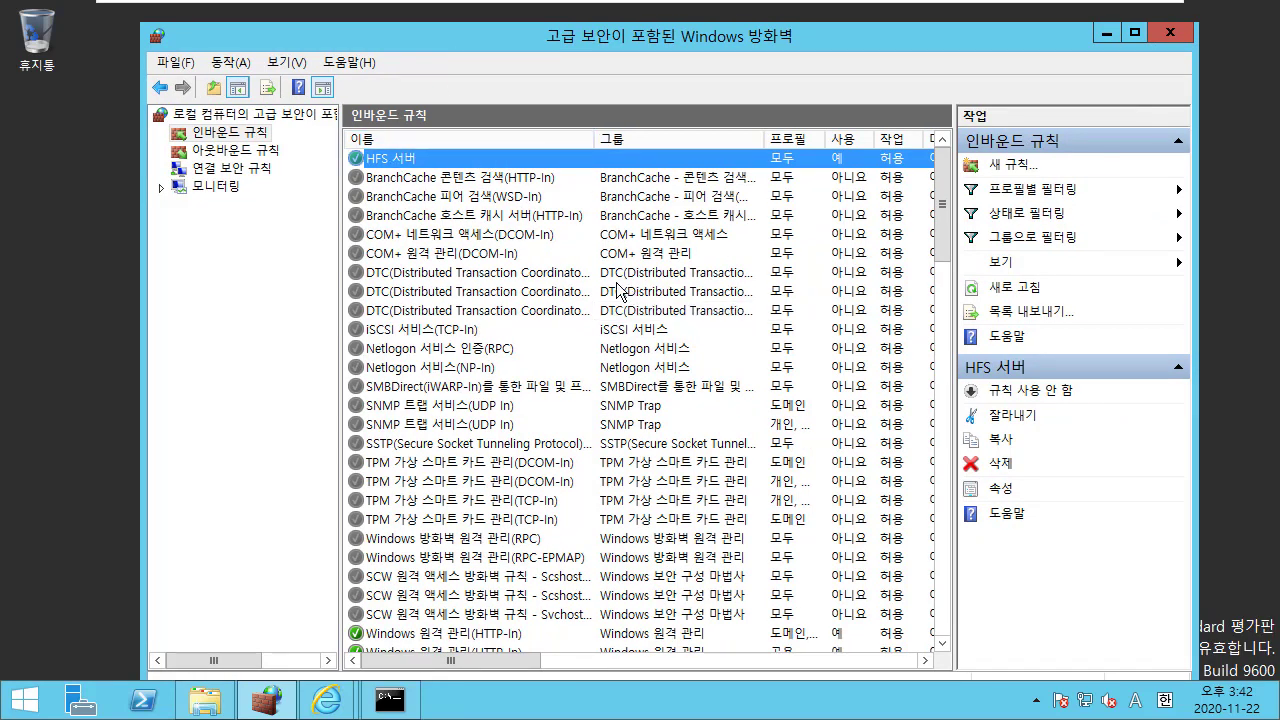
# Step: Examine the HFS 서버 rule's place at the head of the inbound rules list against the rules below it
pyautogui.click(527, 272)
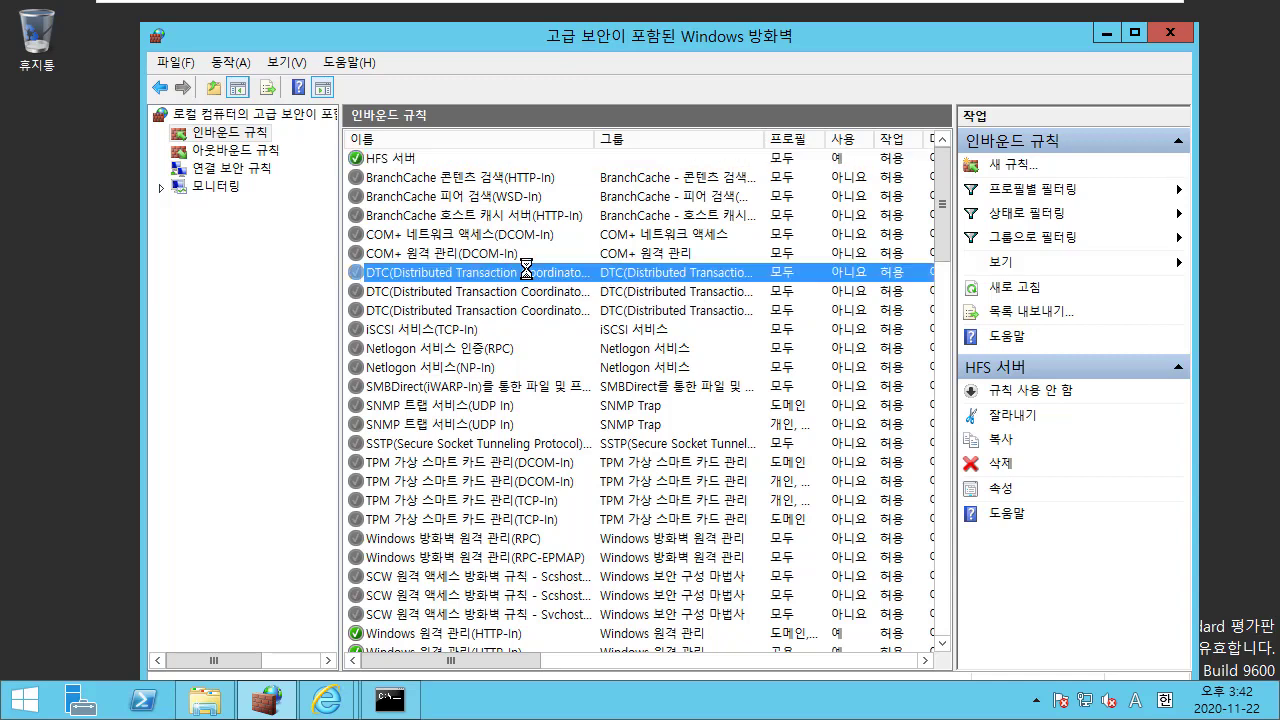
pyautogui.click(448, 160)
pyautogui.click(463, 235)
pyautogui.click(455, 330)
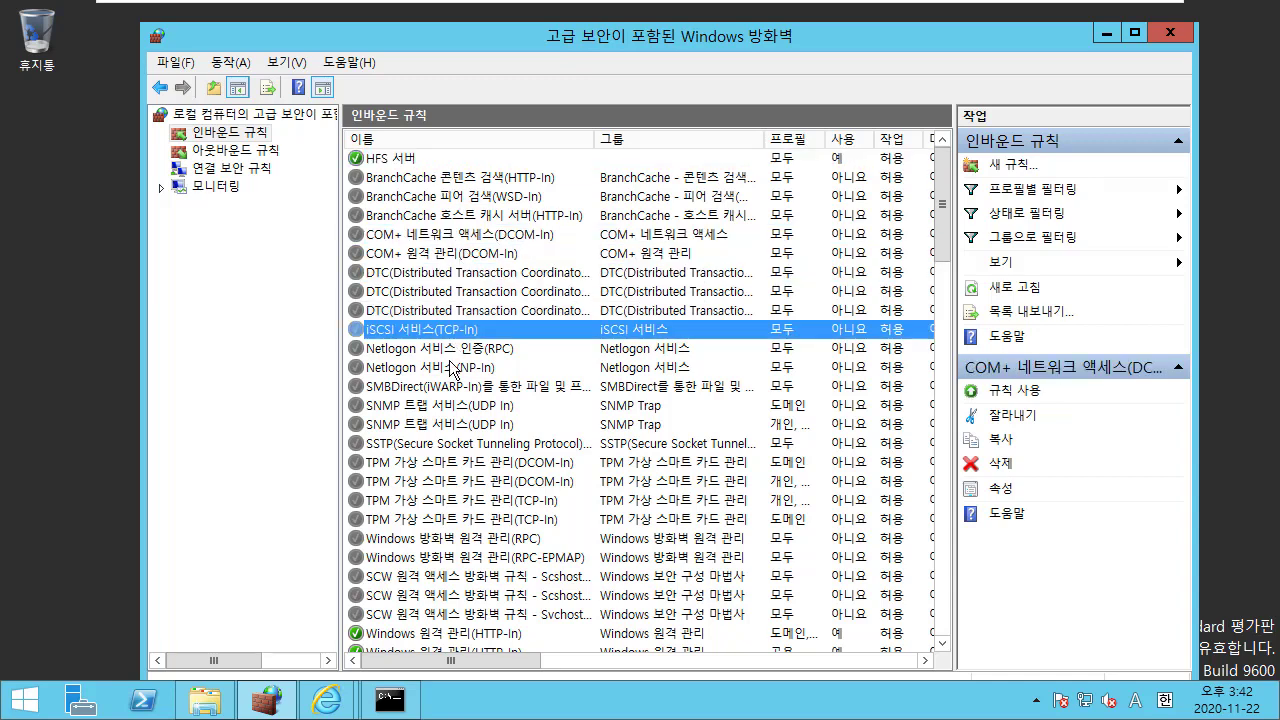
pyautogui.click(425, 165)
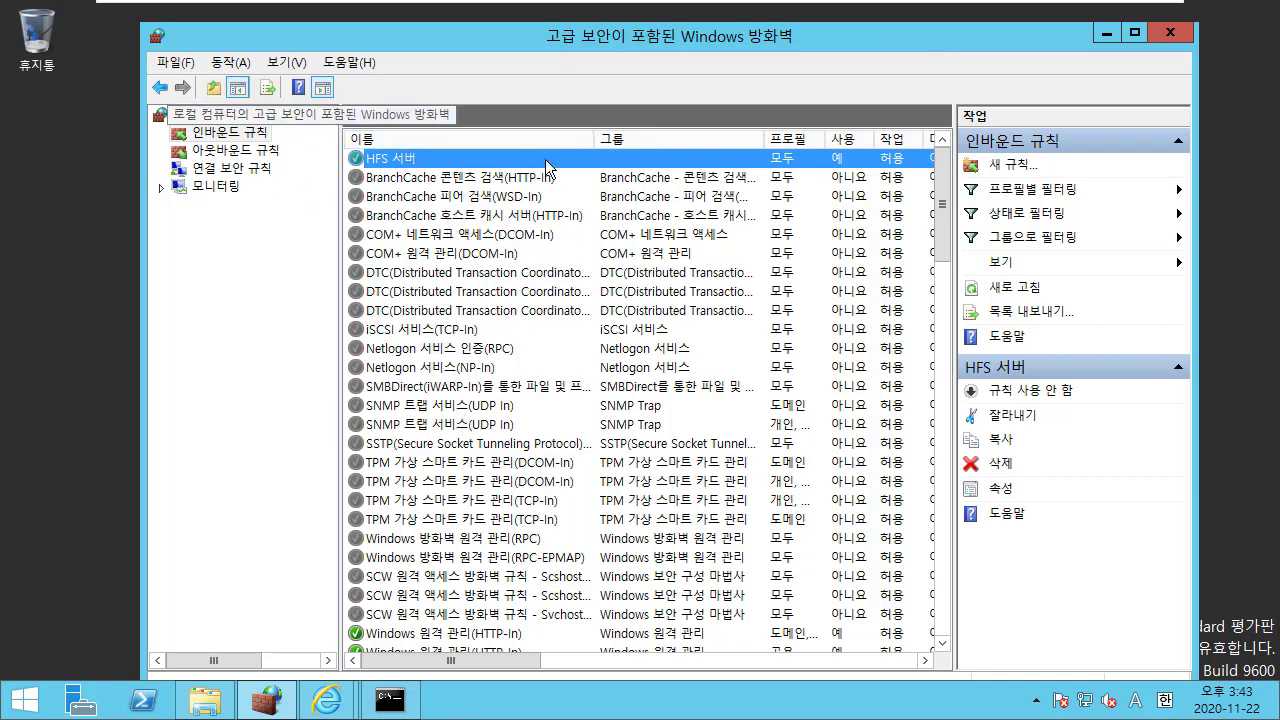
pyautogui.click(490, 196)
pyautogui.click(443, 177)
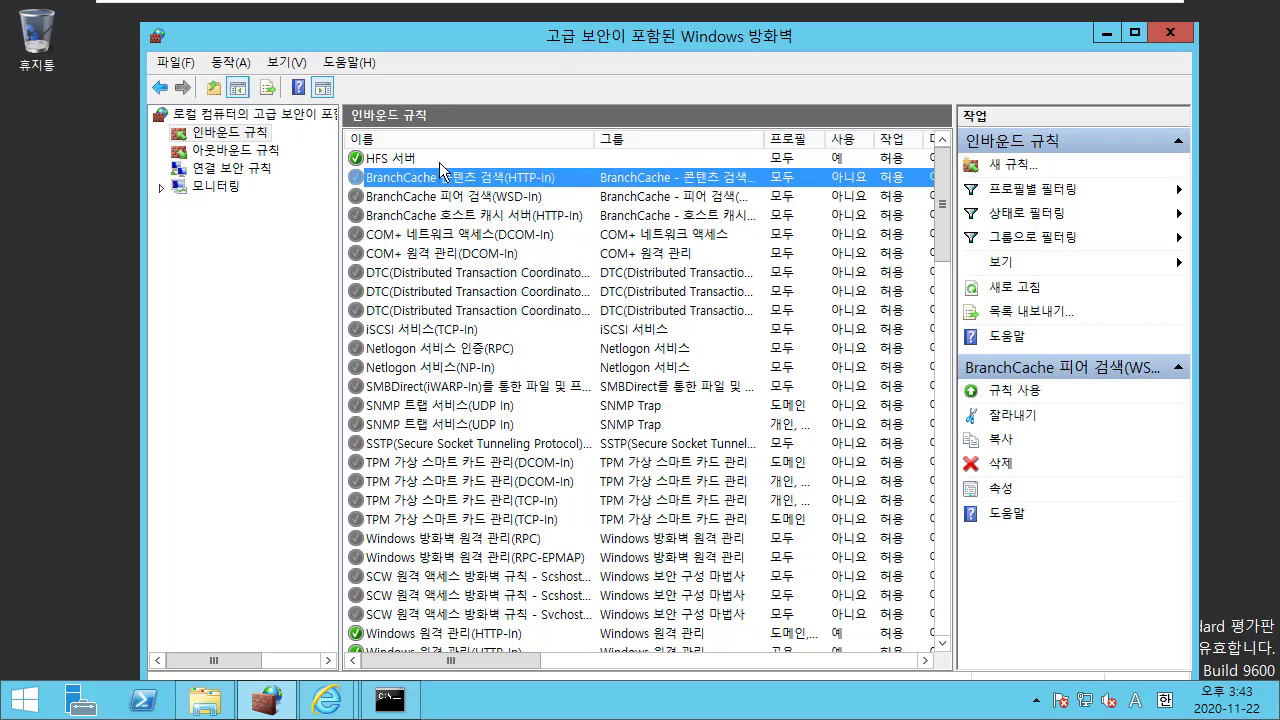
pyautogui.click(440, 162)
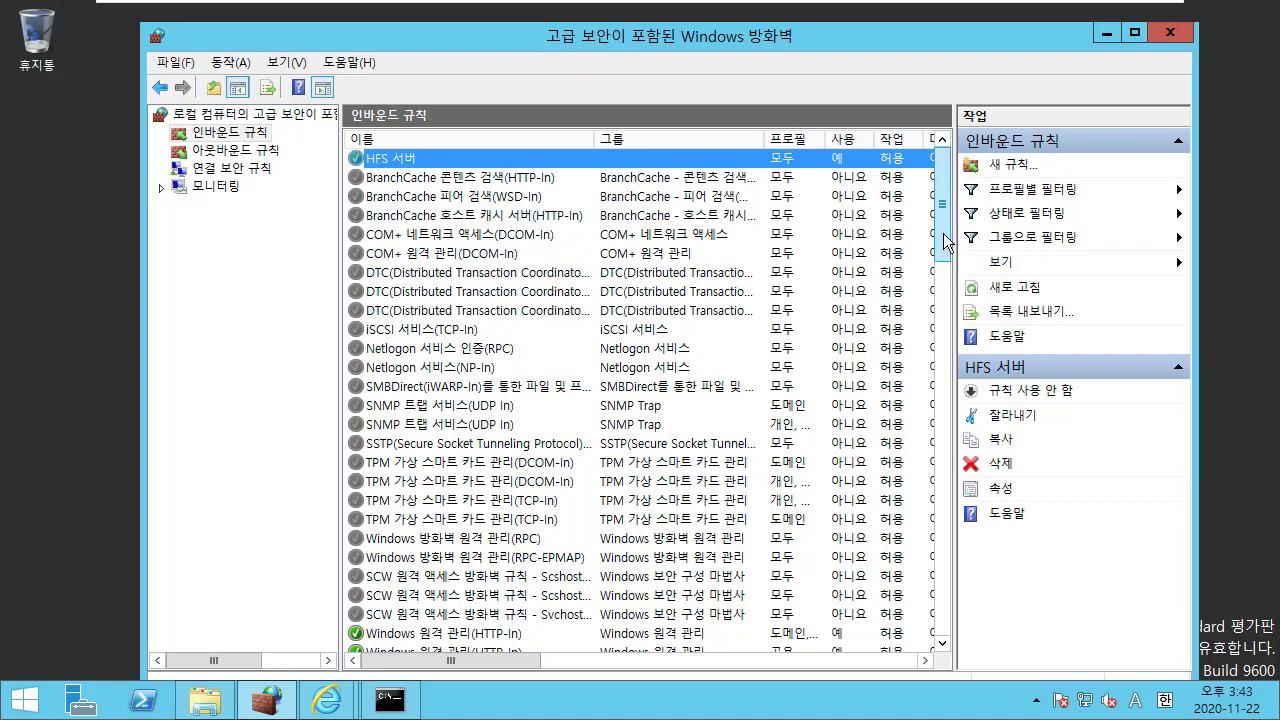
pyautogui.moveTo(946, 243); pyautogui.dragTo(930, 150)
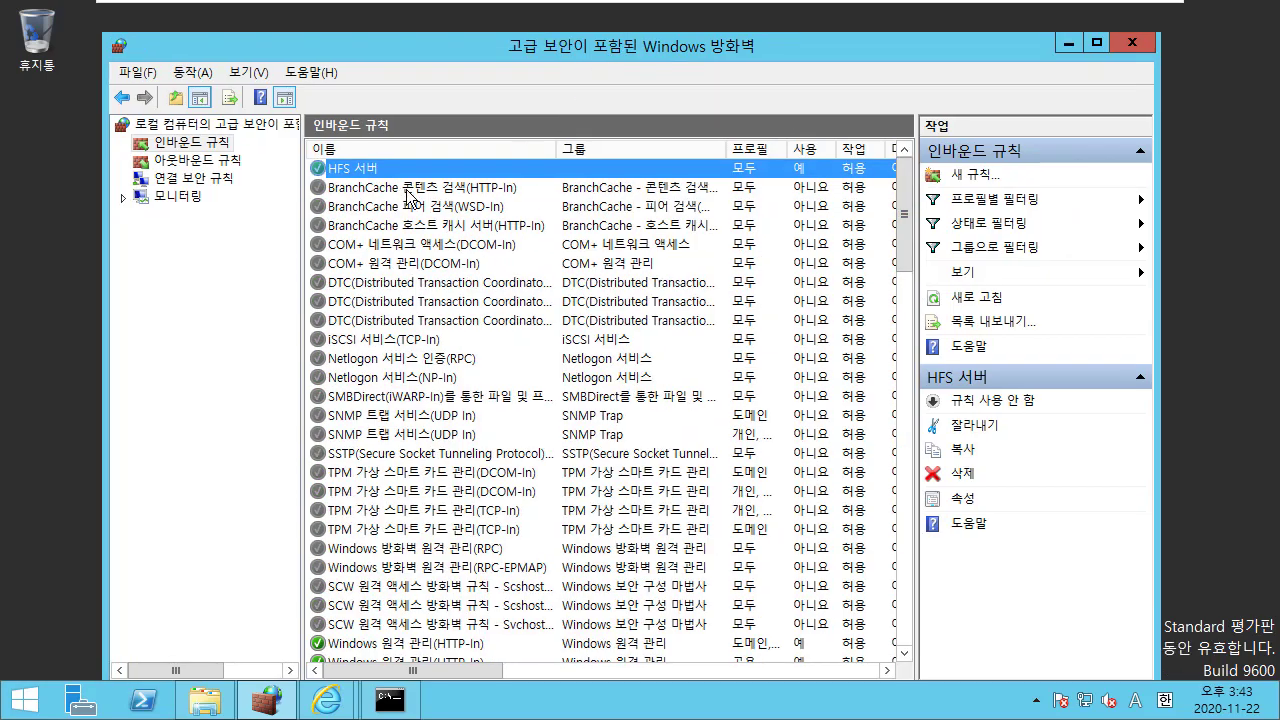